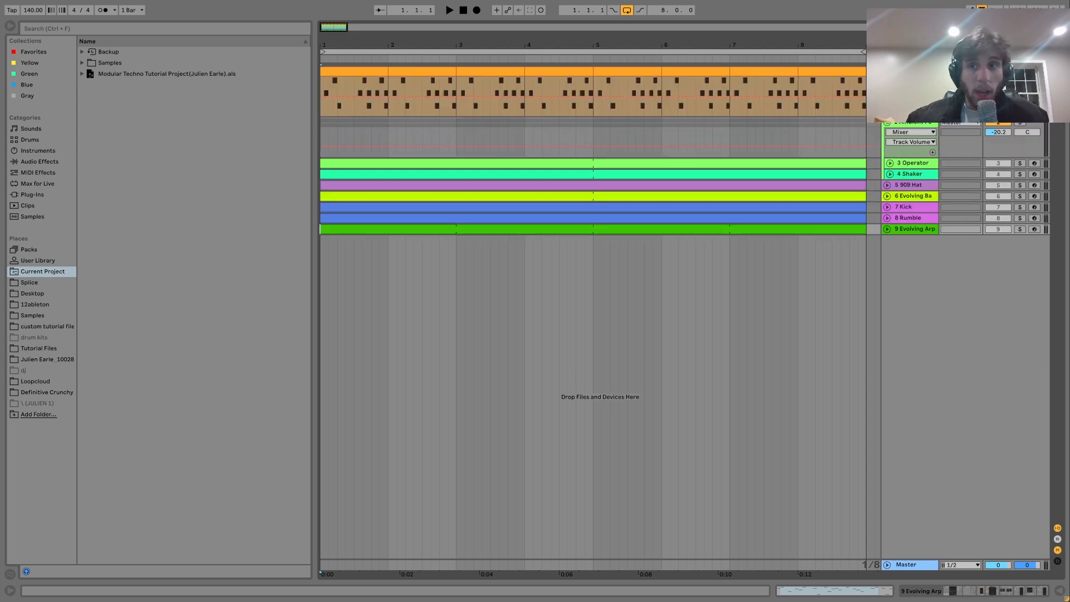
- Play the 808 Core Kit pattern and display the track's device chain
key(space)
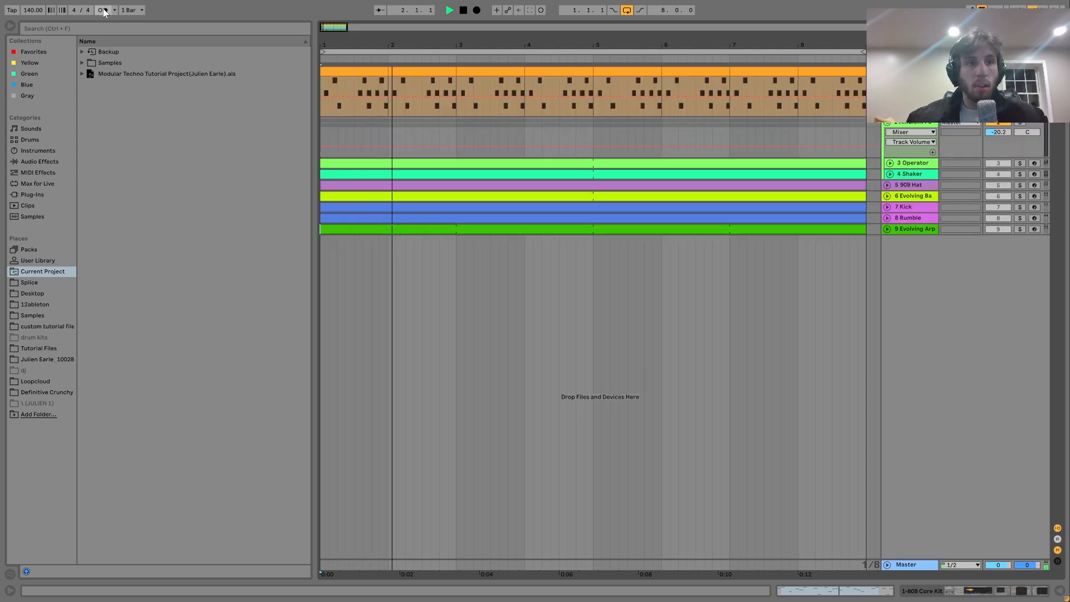
click(1004, 591)
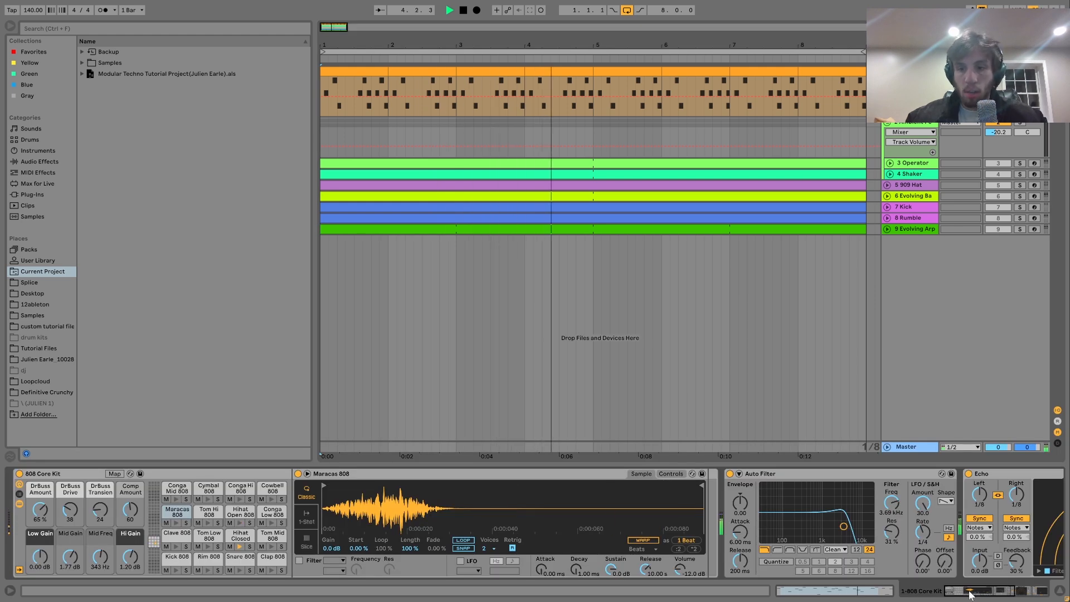
key(space)
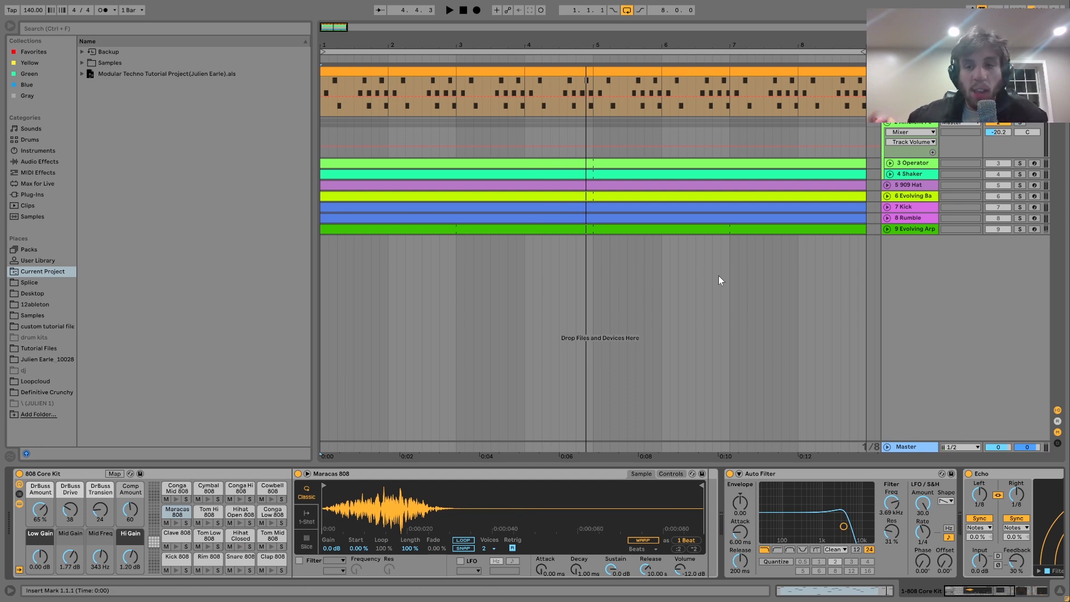
- Play the loop again and briefly bring in the 909 Hat track through solo as a rhythmic reference
key(space)
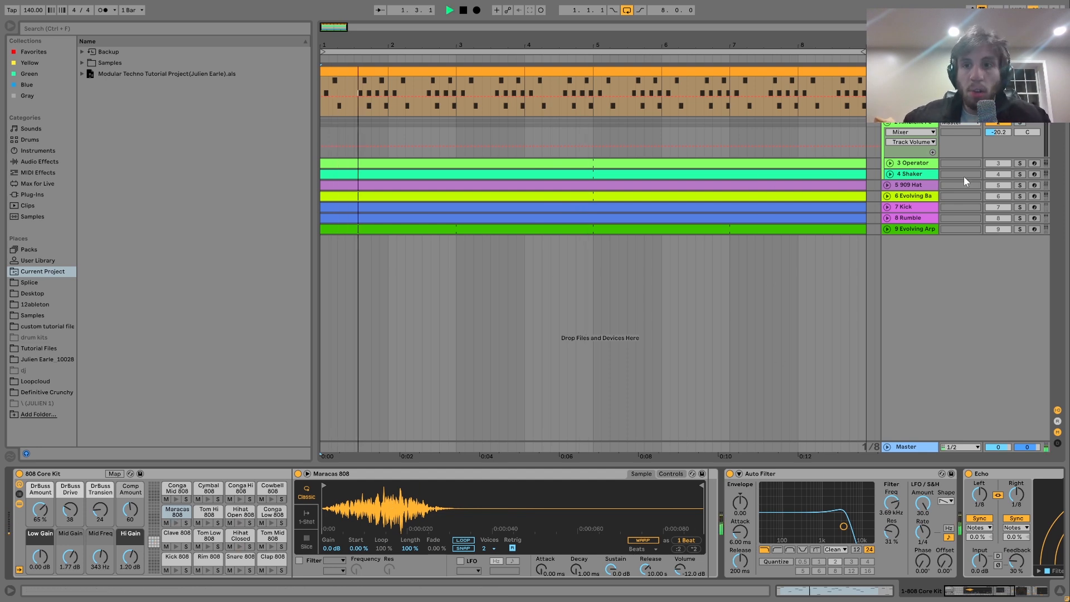
click(1020, 185)
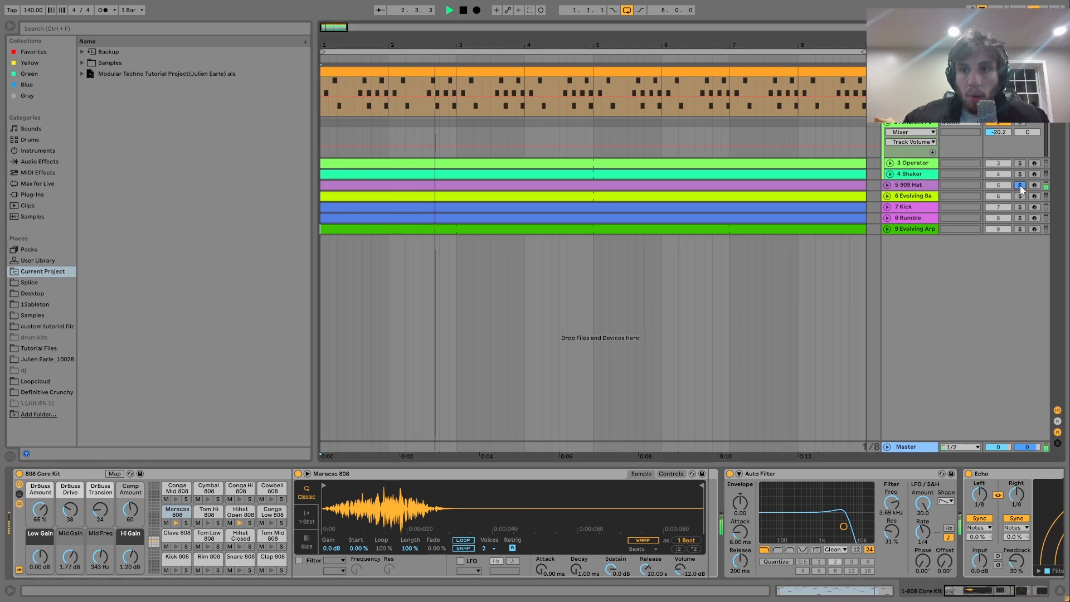
click(1021, 185)
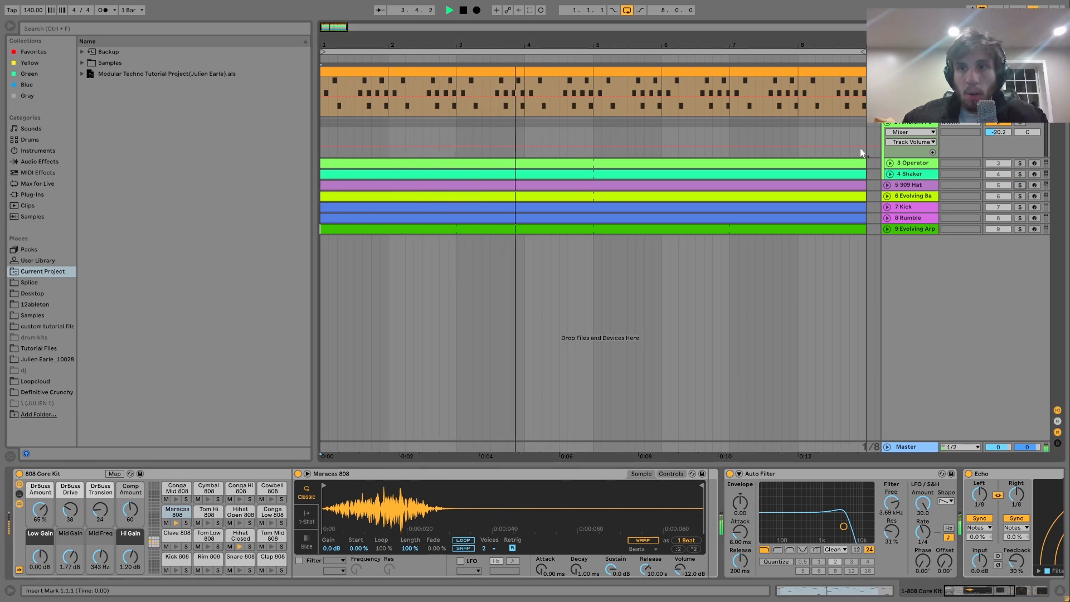
key(space)
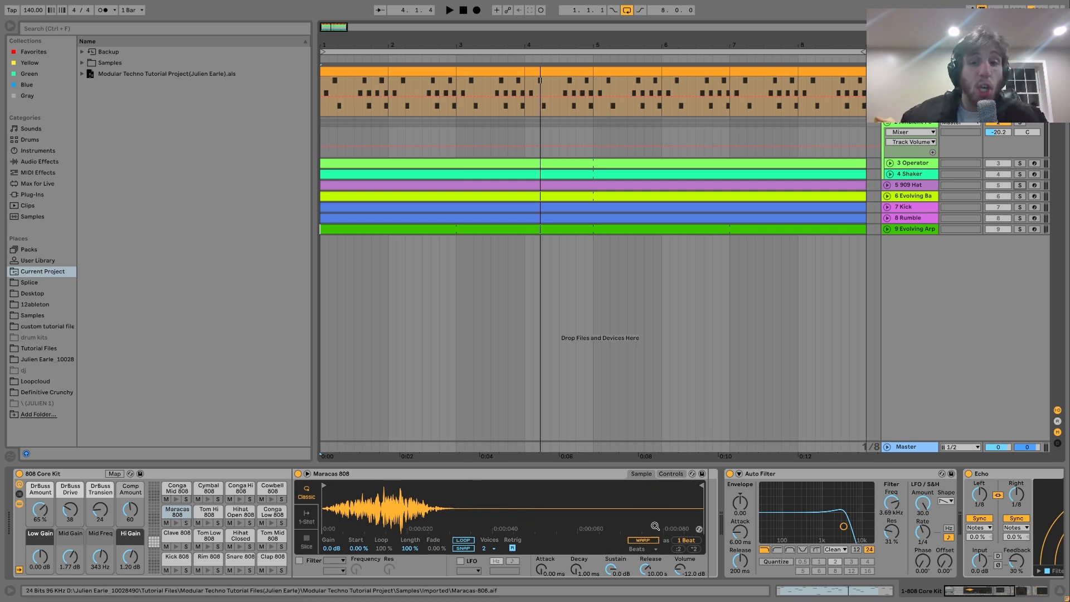
- Bypass the Grain Delay, Echo and Auto Filter devices on the 808 Core Kit track
scroll(633, 518, down, 3)
scroll(734, 530, down, 3)
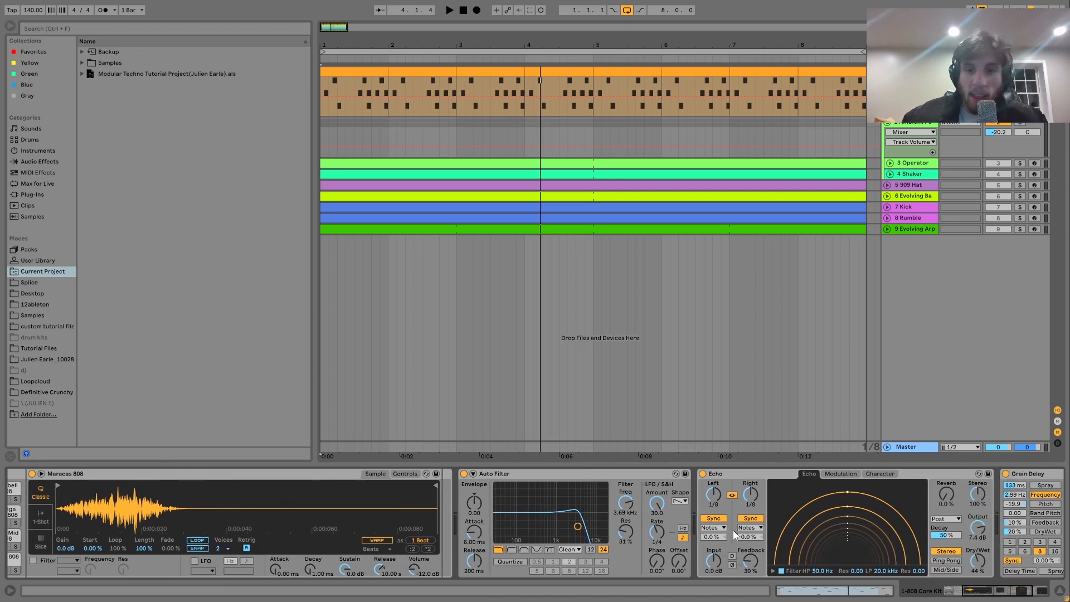
scroll(893, 501, down, 2)
scroll(893, 500, down, 1)
click(786, 474)
click(484, 474)
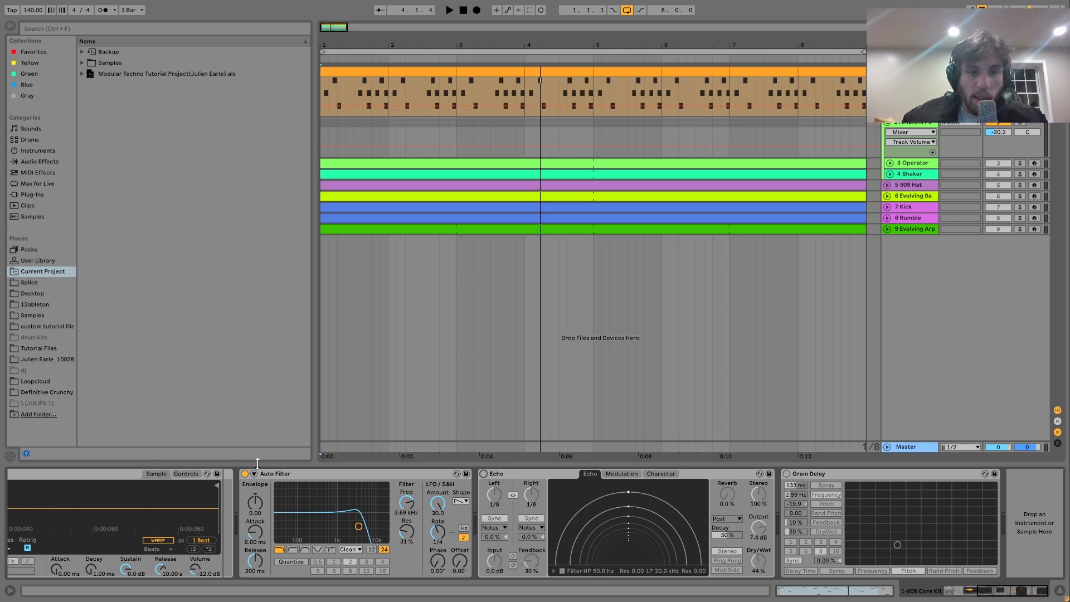
click(244, 474)
- Listen to the dry 808 kit, first against the metronome and again with the 909 Hat soloed
key(space)
click(104, 11)
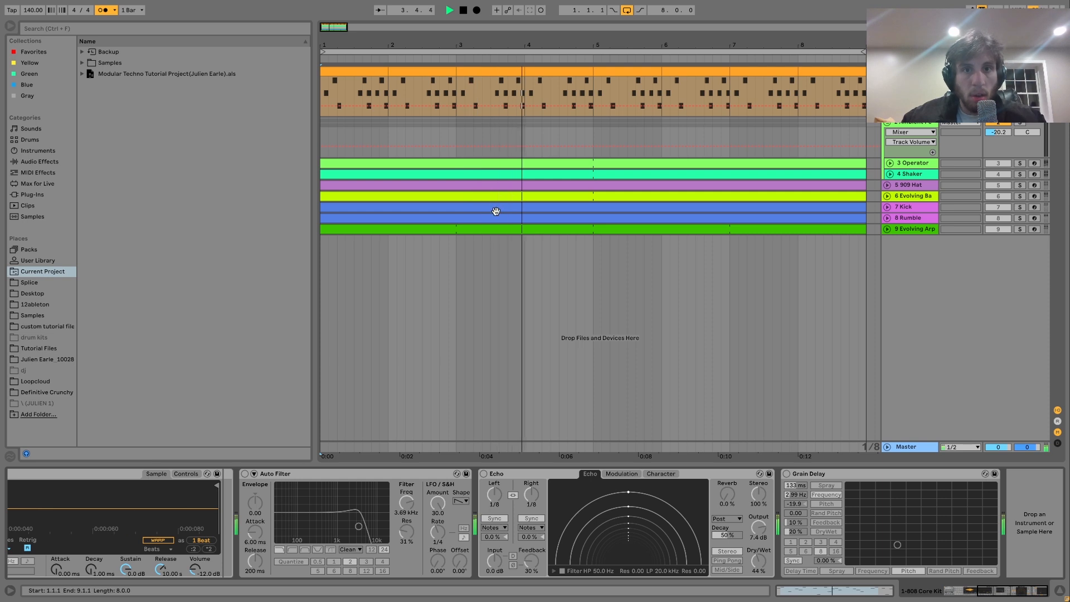
key(space)
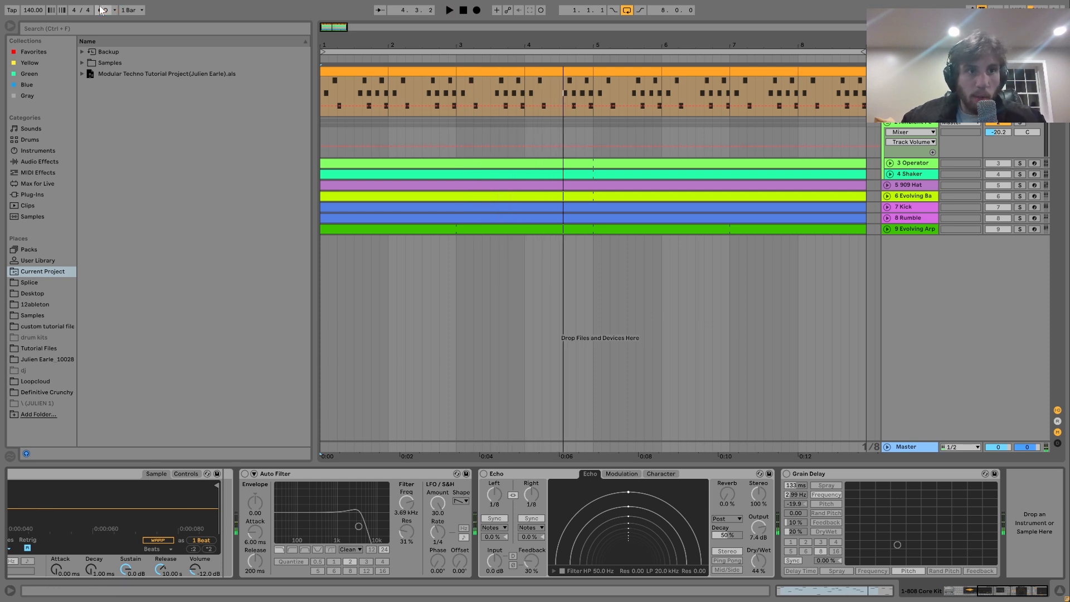
click(1020, 184)
key(space)
key(space)
click(1020, 186)
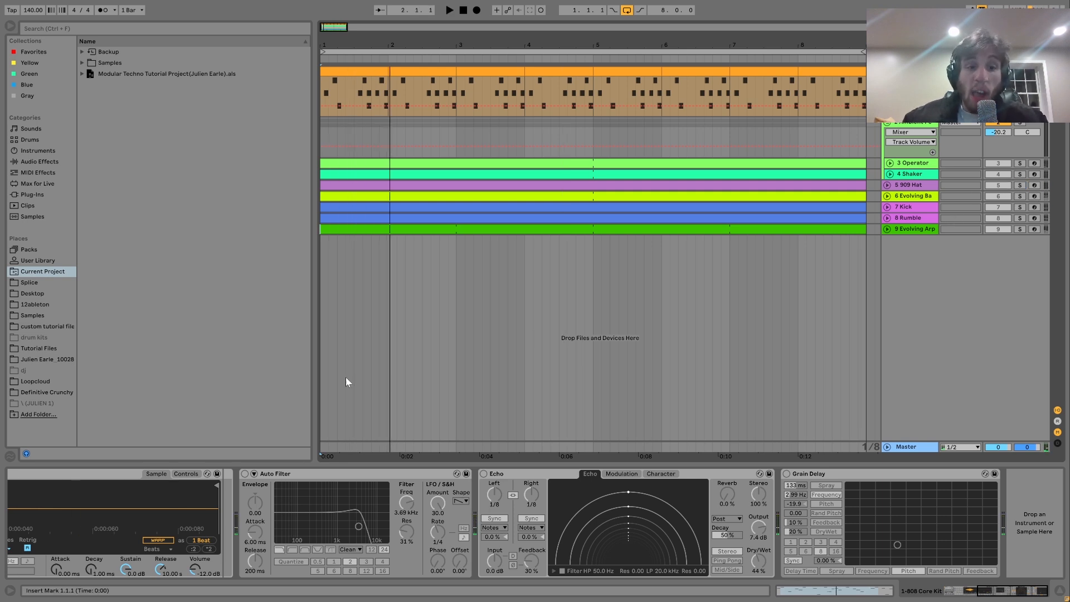
- Reactivate the Auto Filter on the 808 kit and listen to the filtered percussion
click(245, 474)
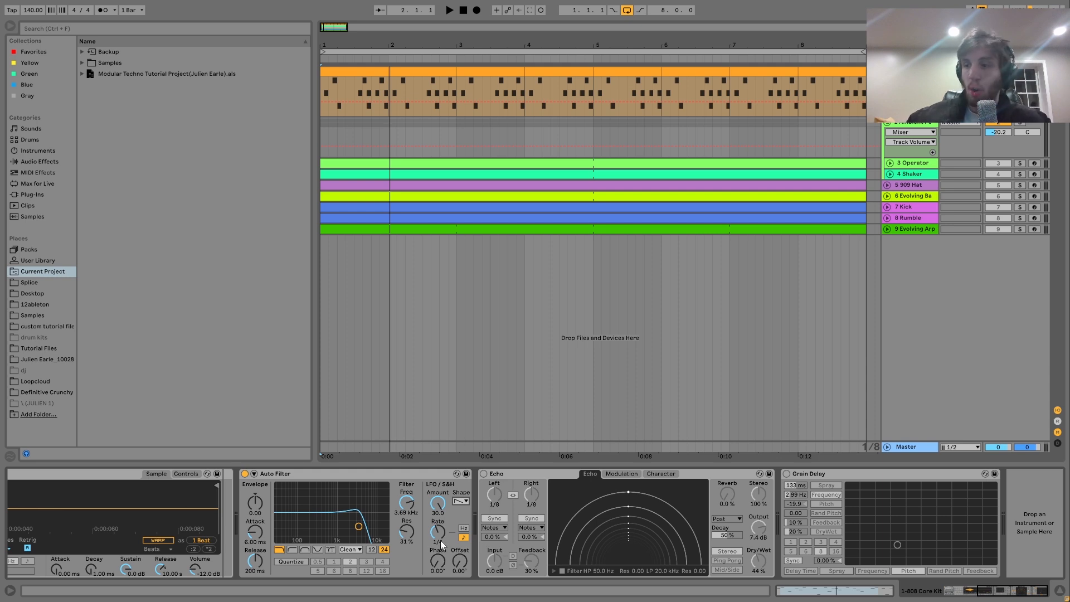
key(space)
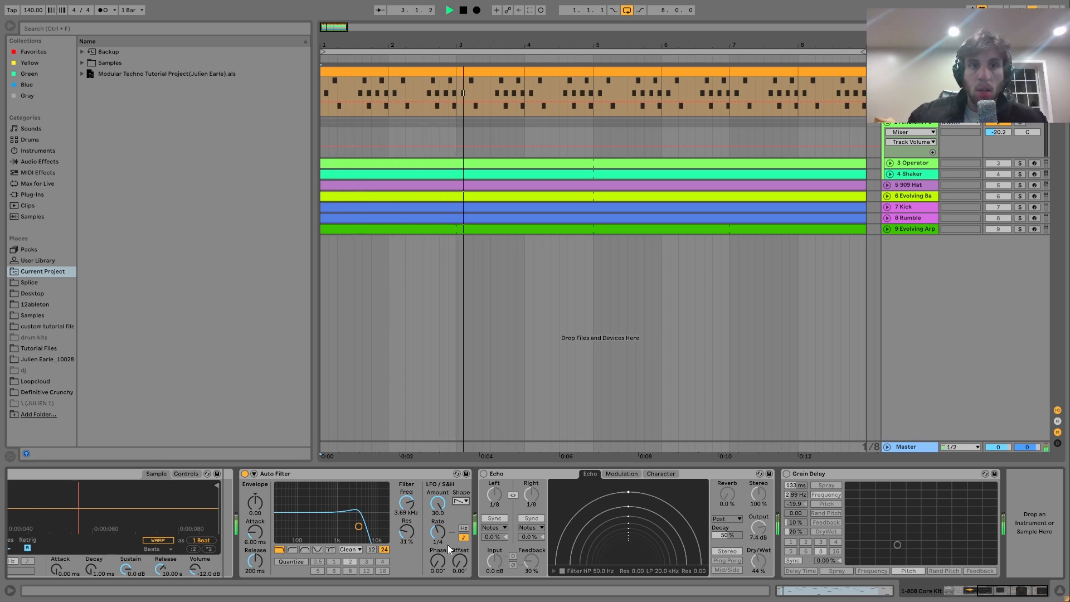
key(space)
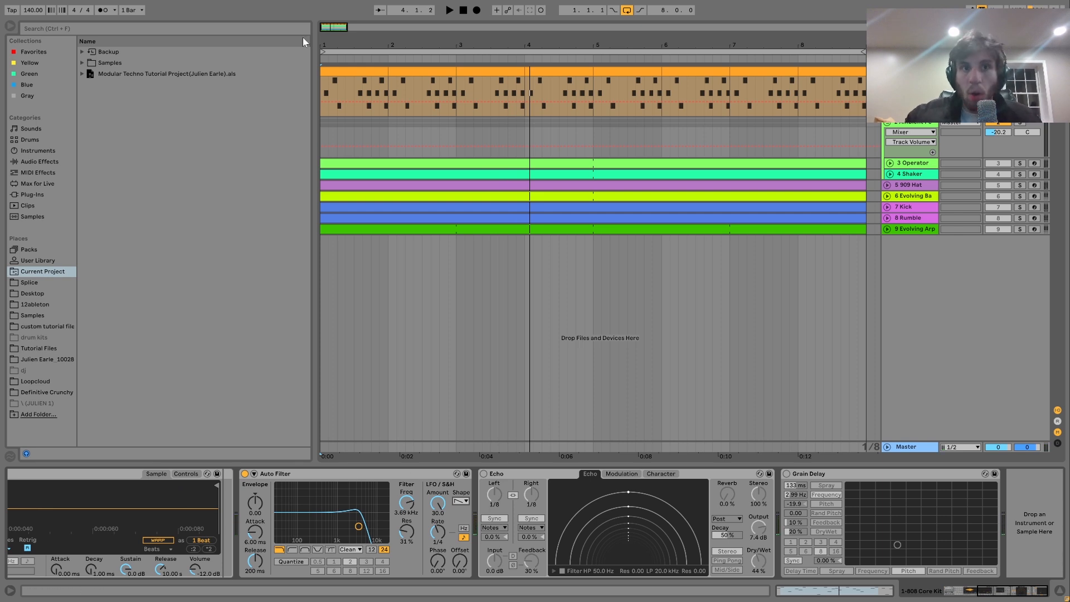
key(space)
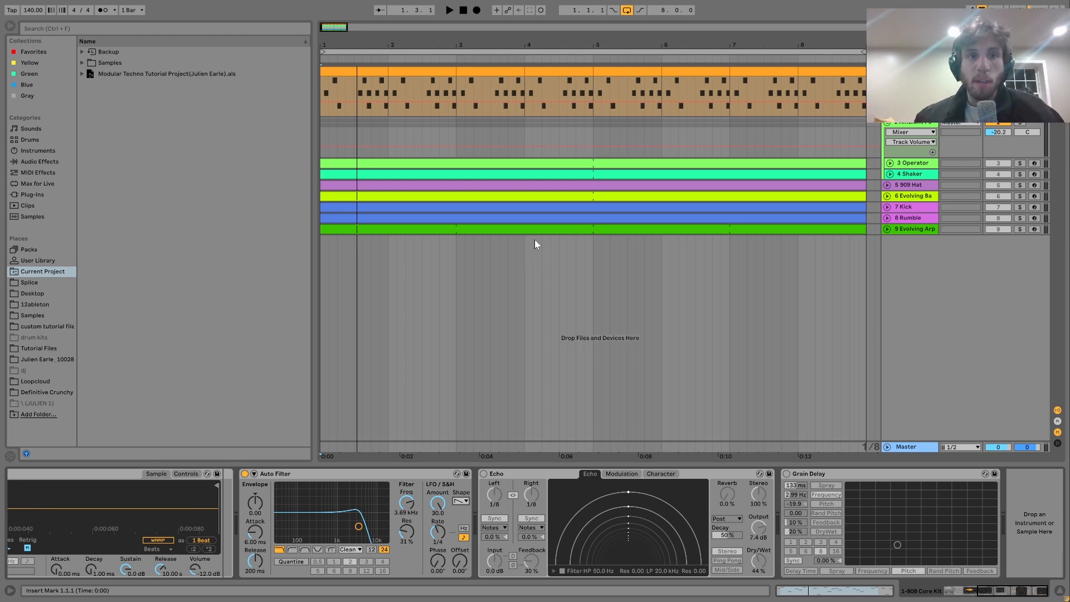
- Try an Auto Filter LFO rate of 1/8 on the 808 kit, listen to it, and undo the change
key(space)
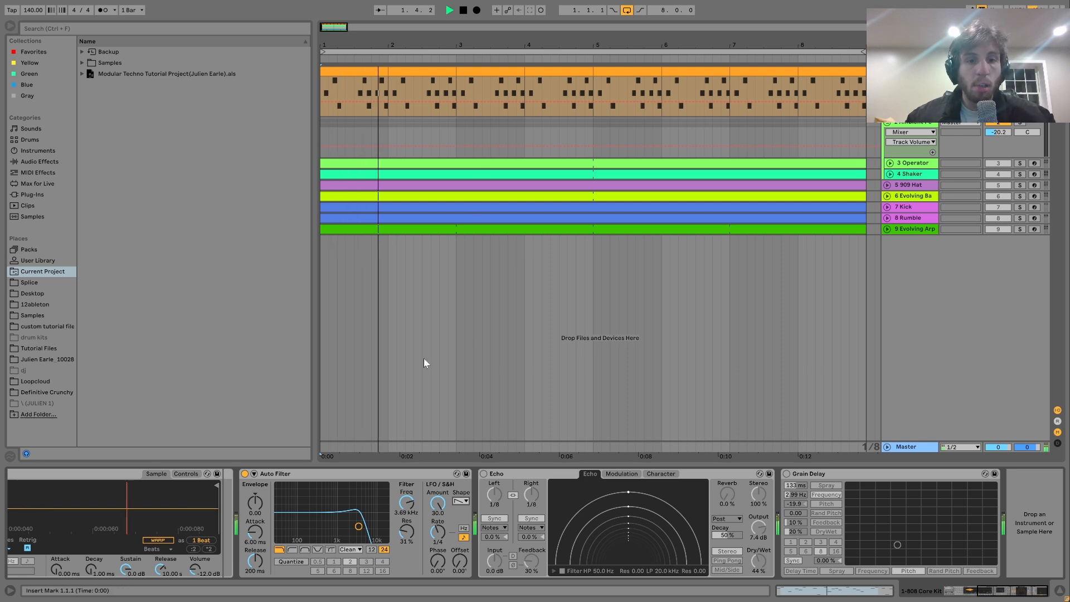
key(space)
click(438, 540)
key(space)
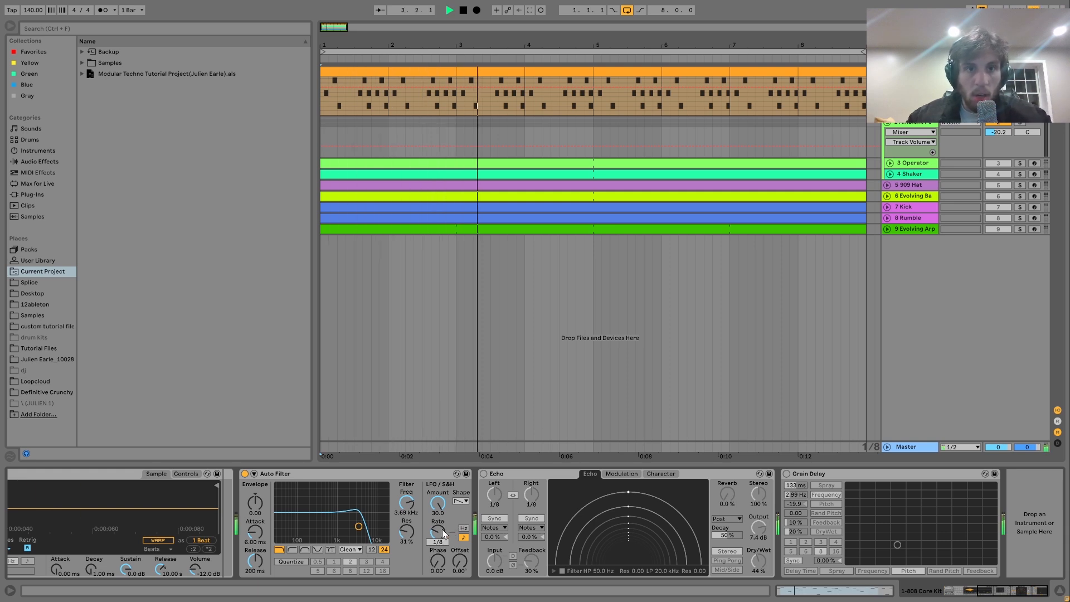
key(space)
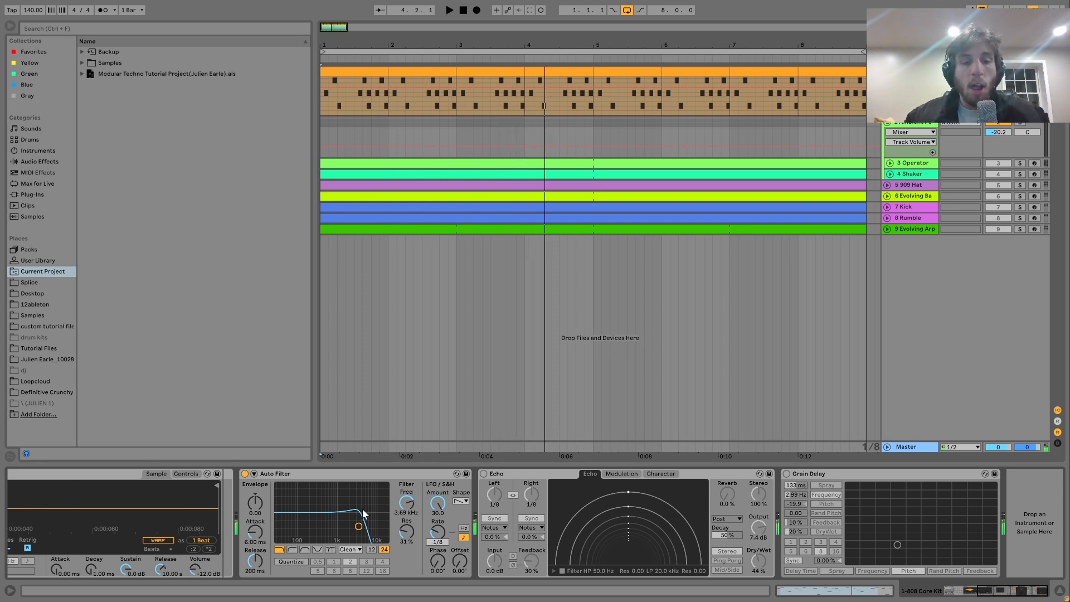
key(ctrl+z)
- Reactivate the Echo and Grain Delay on the 808 kit while listening to the pattern
scroll(353, 546, right, 2)
click(483, 474)
key(space)
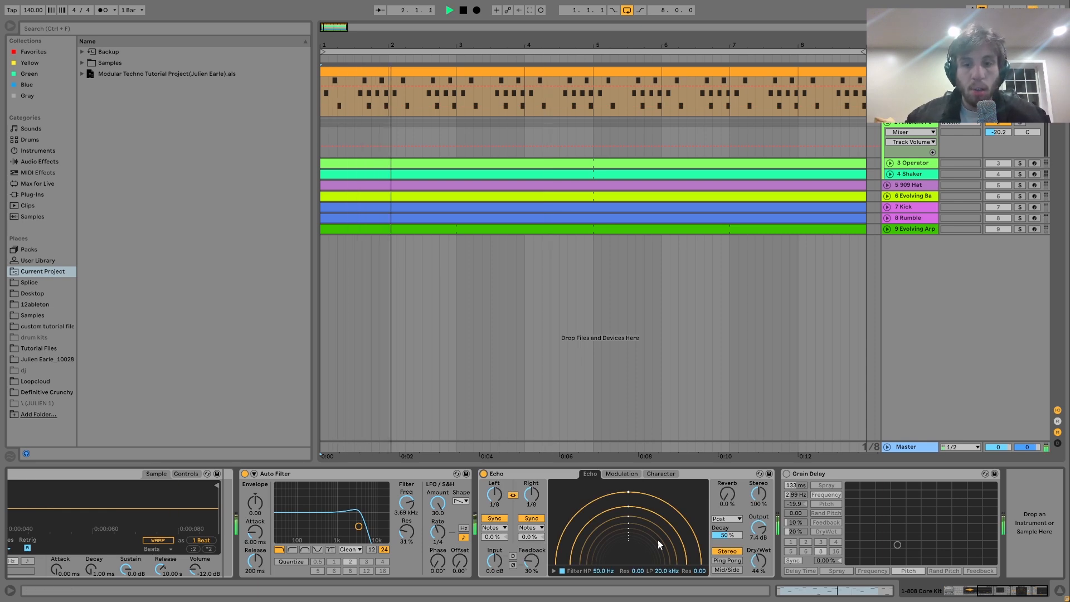
click(786, 473)
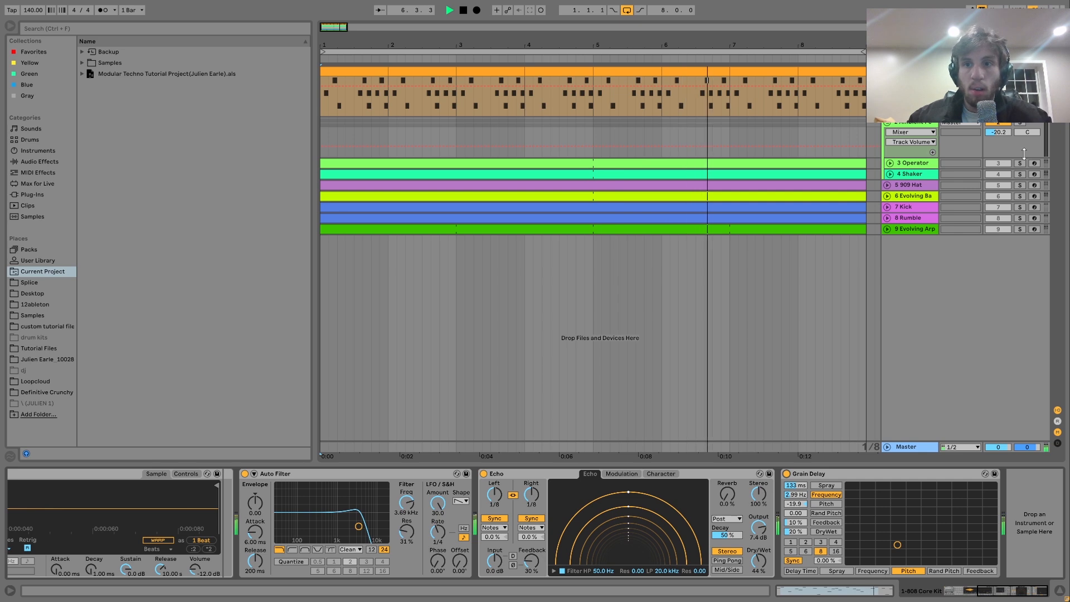
key(space)
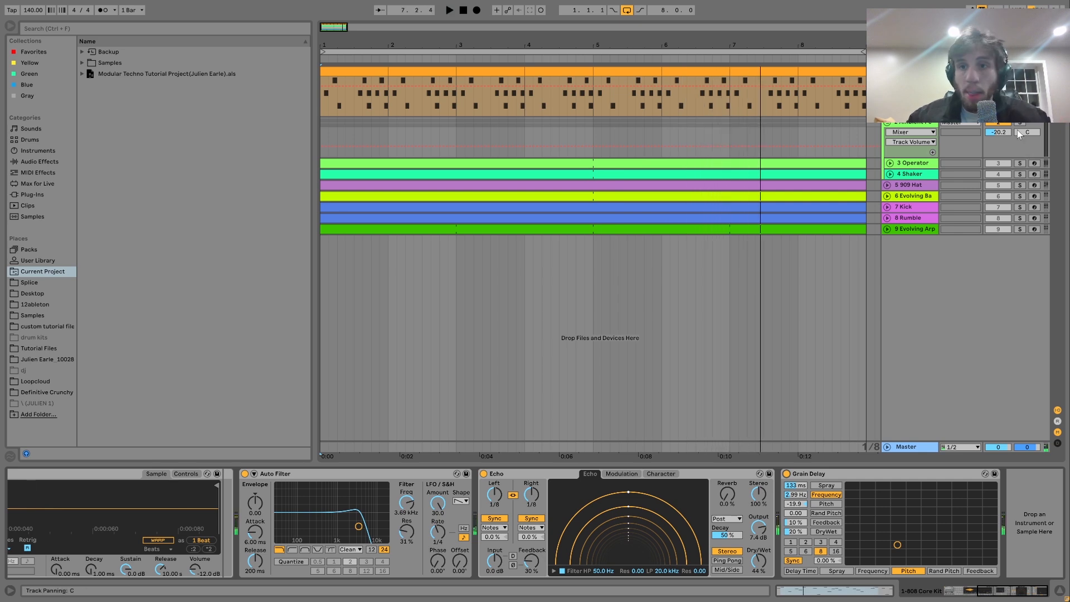
- Play the soloed Ambient Perc group, unfold its Operator and Shaker tracks, and inspect the device chains of the group and both tracks
key(space)
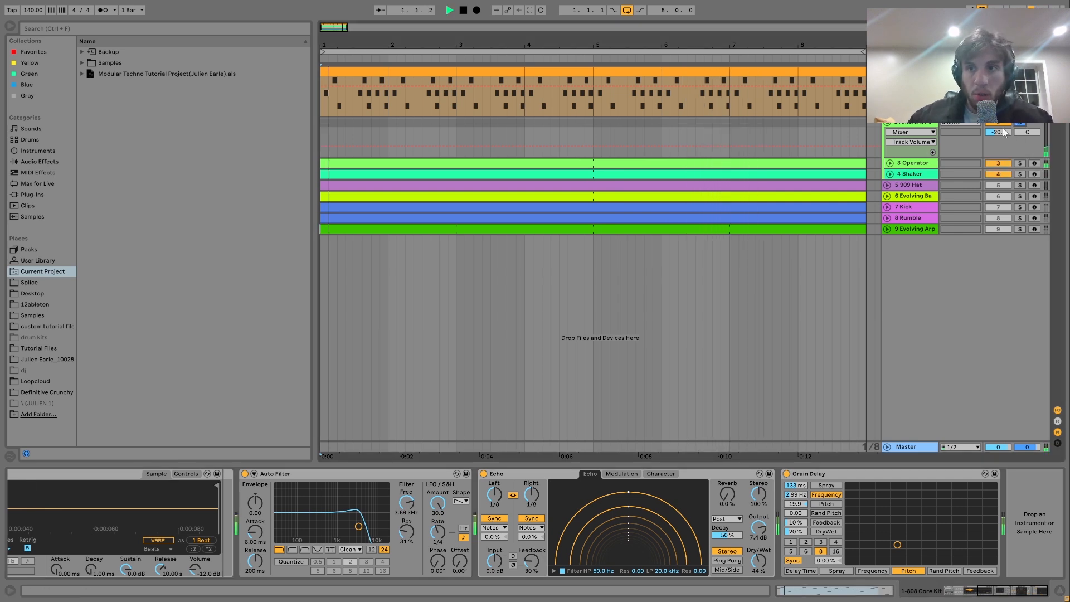
click(927, 125)
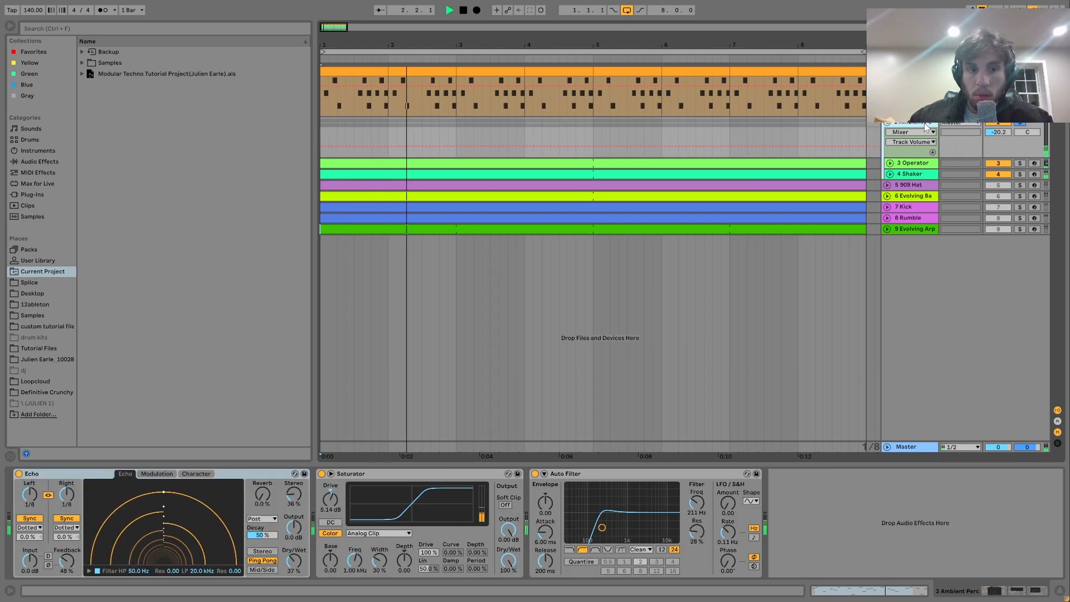
click(908, 165)
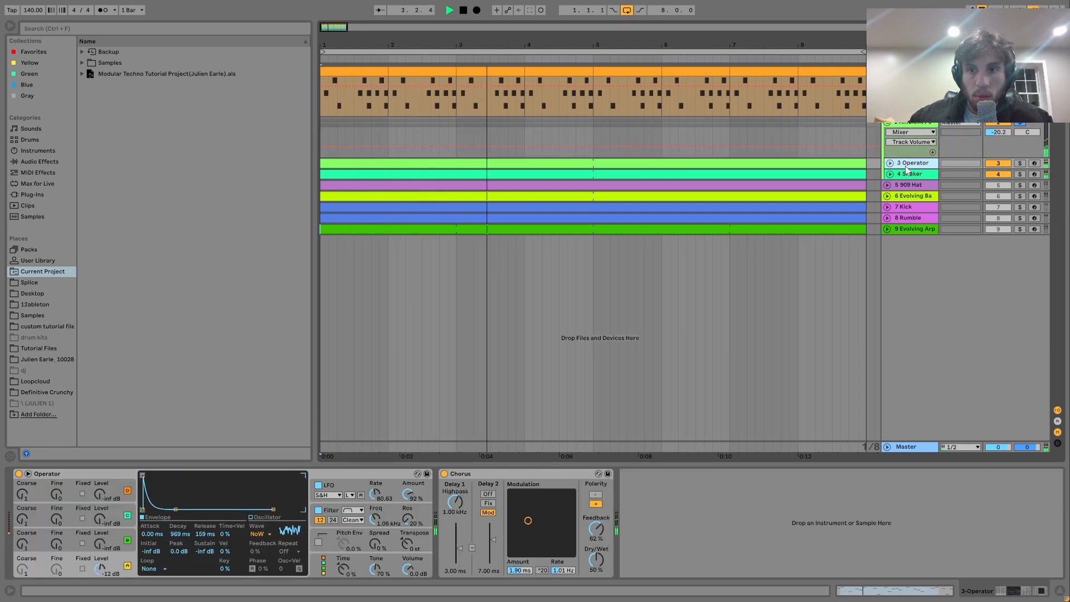
click(890, 162)
click(890, 214)
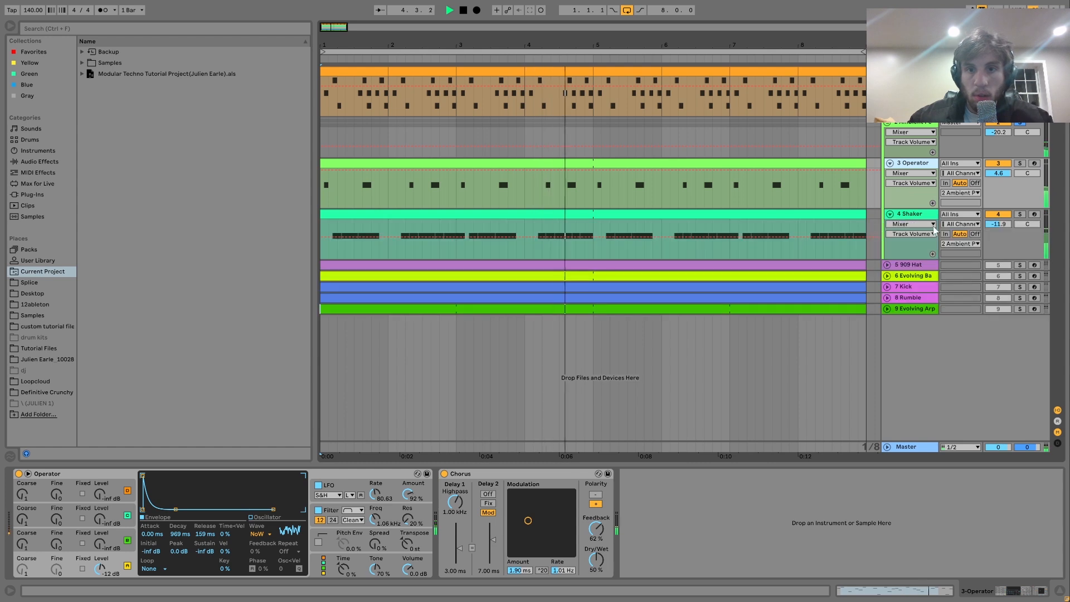
click(922, 216)
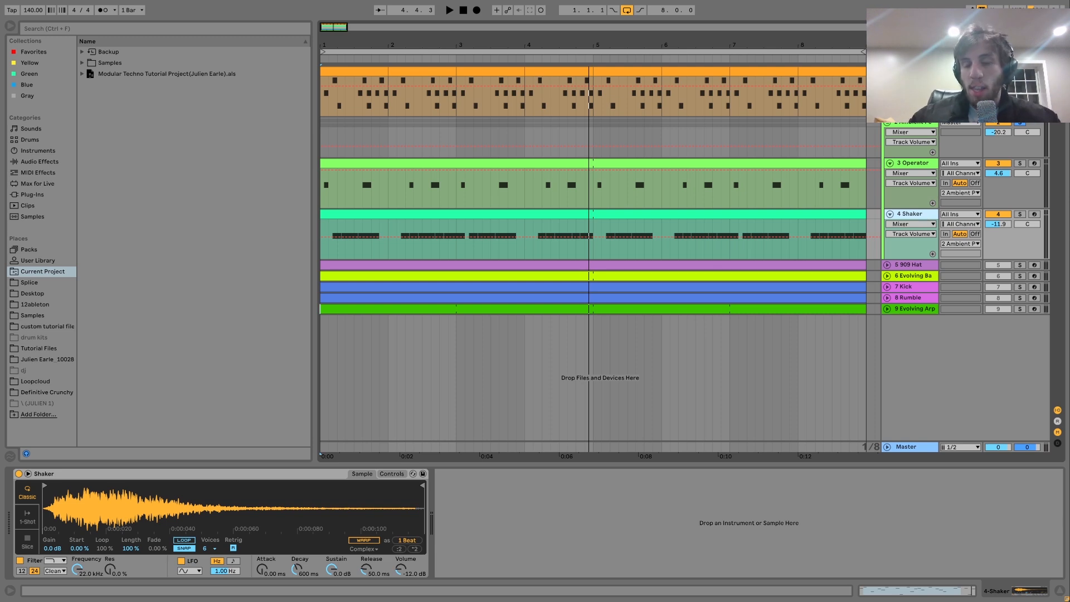
- Clear the Ambient Perc solo and compare the full mix with and without the Ambient Perc group and 808 kit
click(1020, 122)
click(998, 124)
click(998, 72)
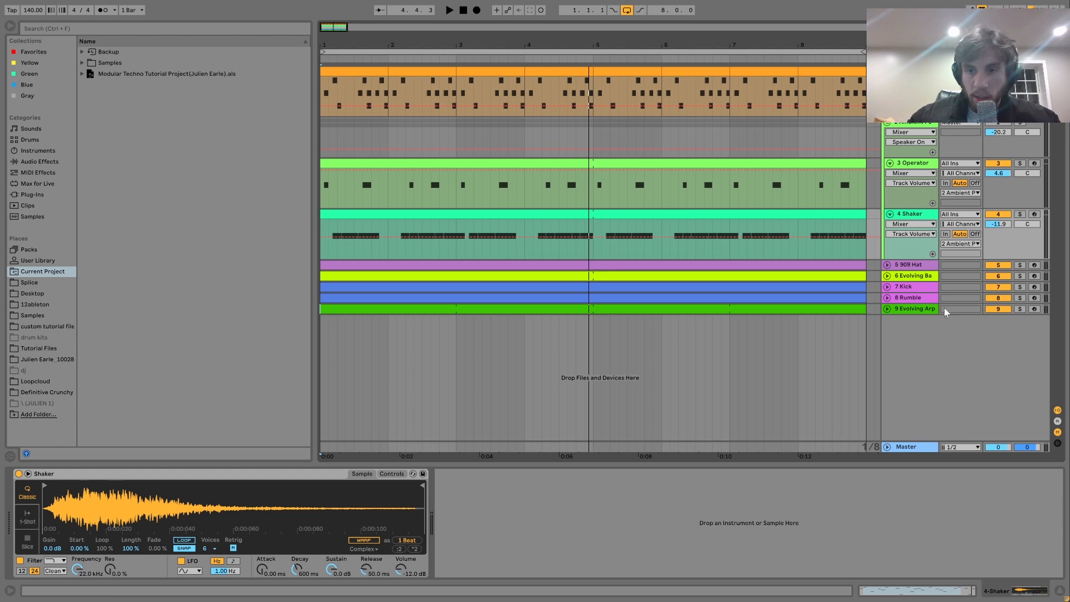
key(space)
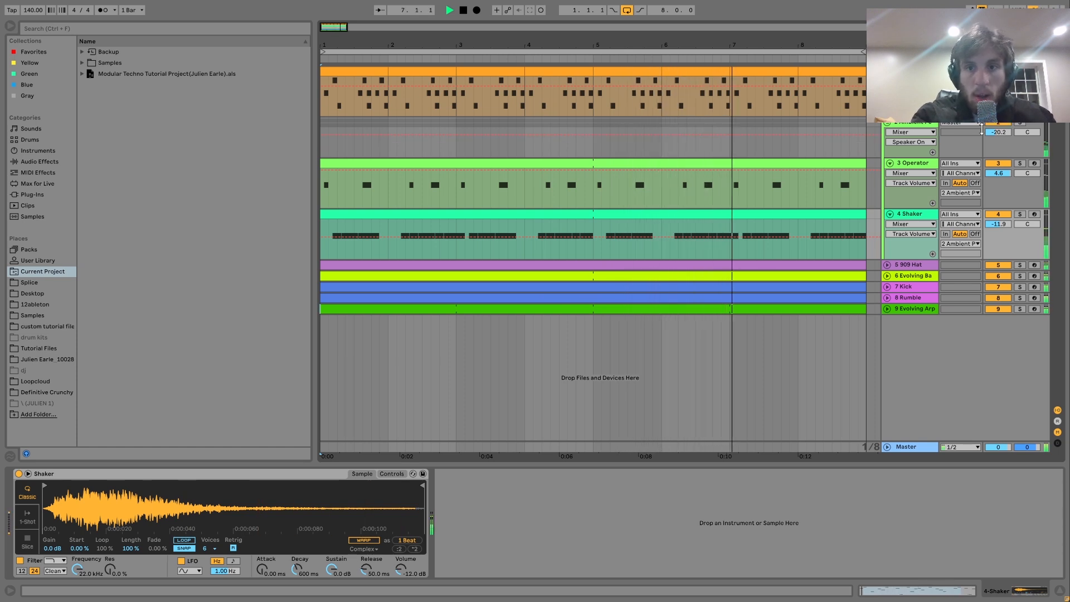
key(space)
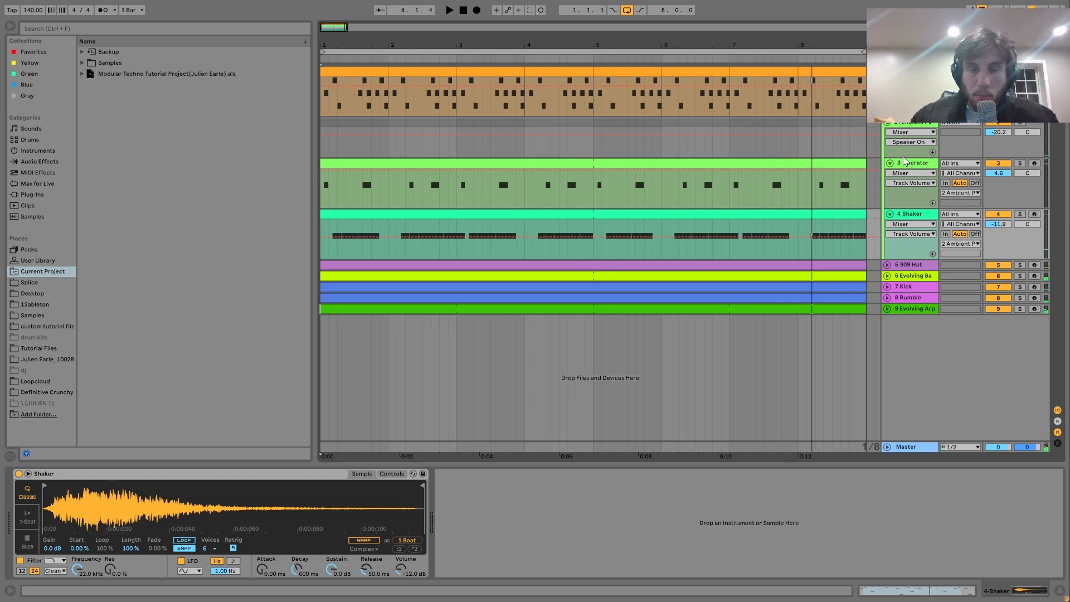
- Set the Ambient Perc group's volume to -18.8 dB and briefly audition the Evolving Arp track in solo
drag(998, 133, 999, 128)
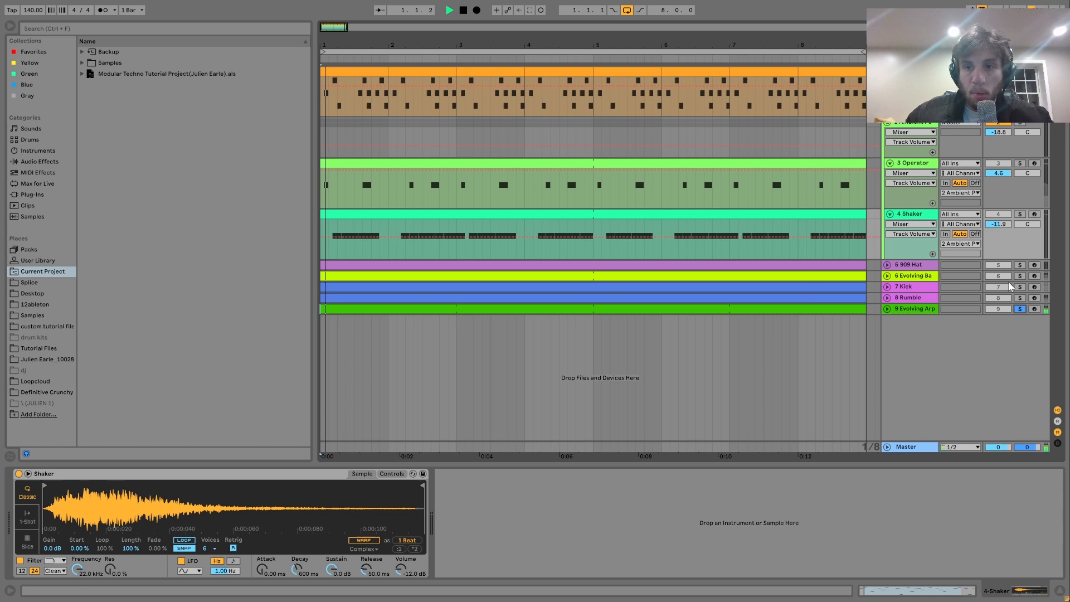
click(1019, 308)
click(1019, 309)
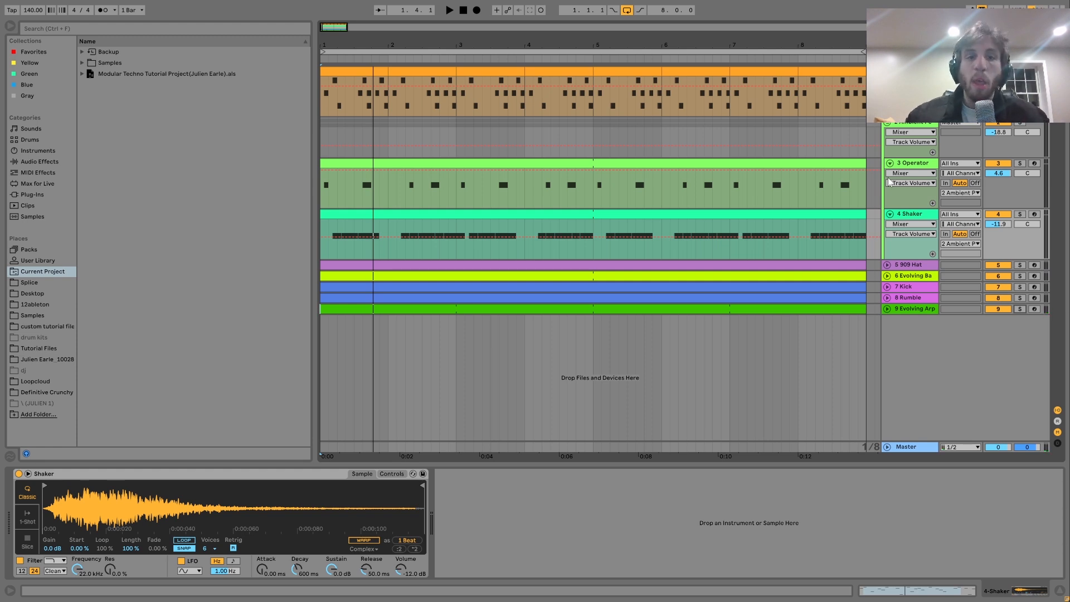
- Audition the Shaker and Operator tracks in solo, displaying each one's instrument settings
click(915, 215)
key(space)
click(1019, 215)
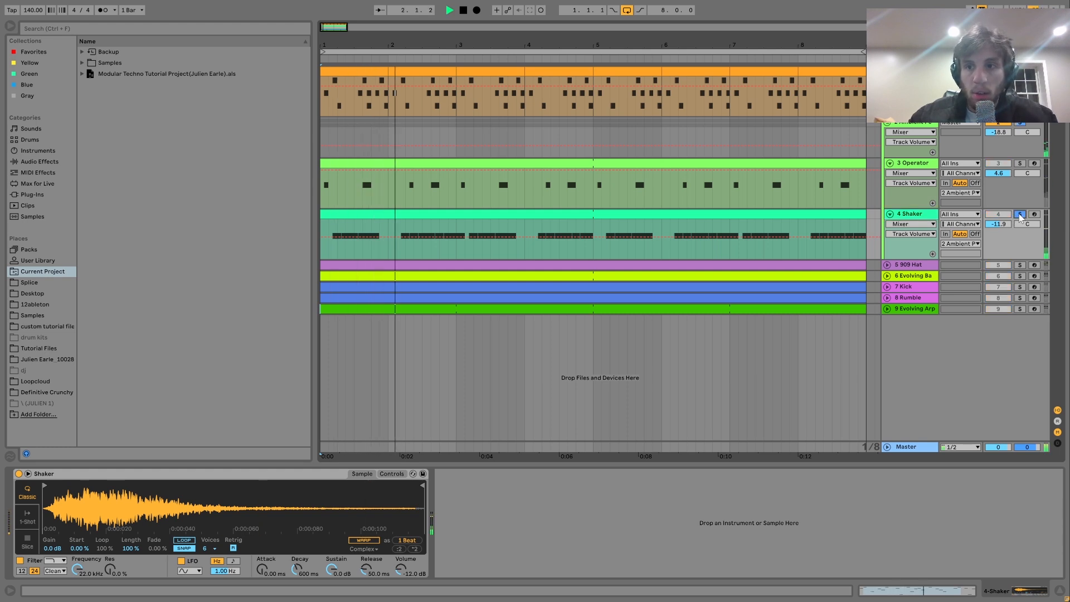
click(927, 163)
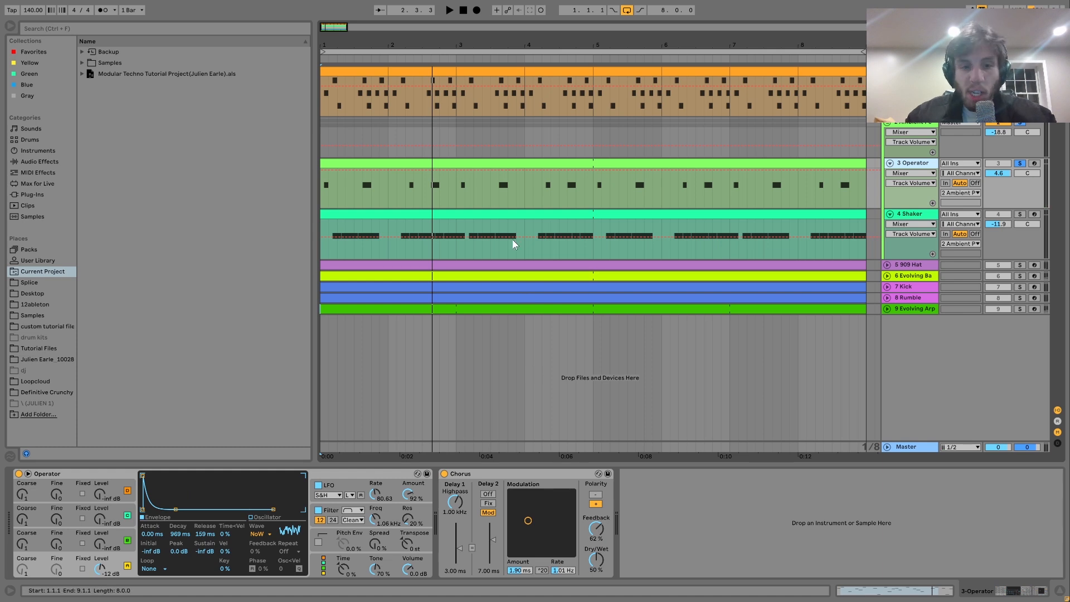
key(space)
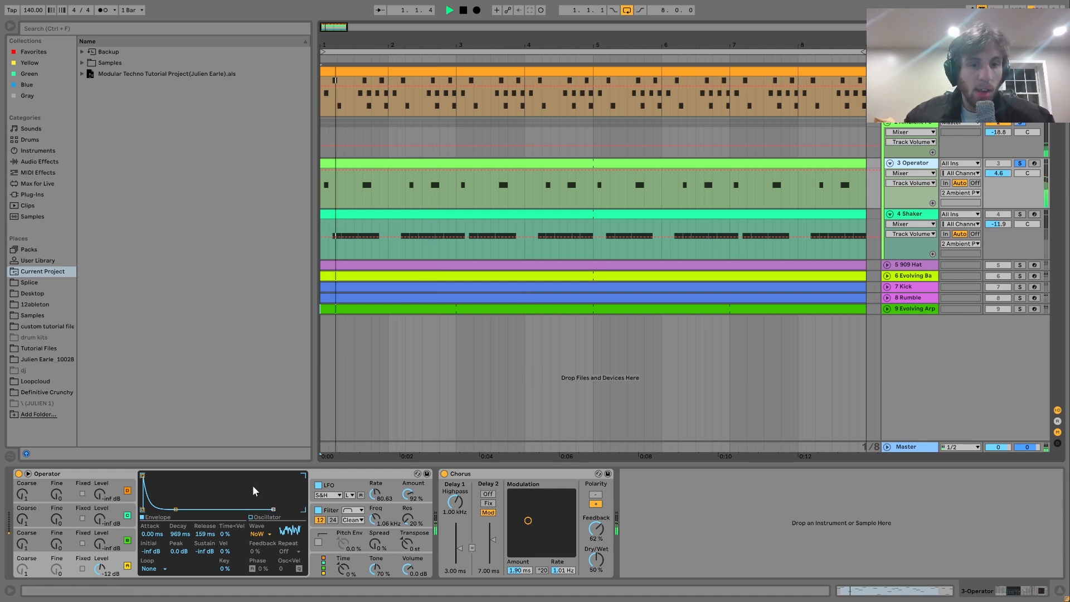
- Examine the Operator instrument's oscillator A, filter and S&H LFO settings and replay the soloed track
click(103, 569)
click(367, 517)
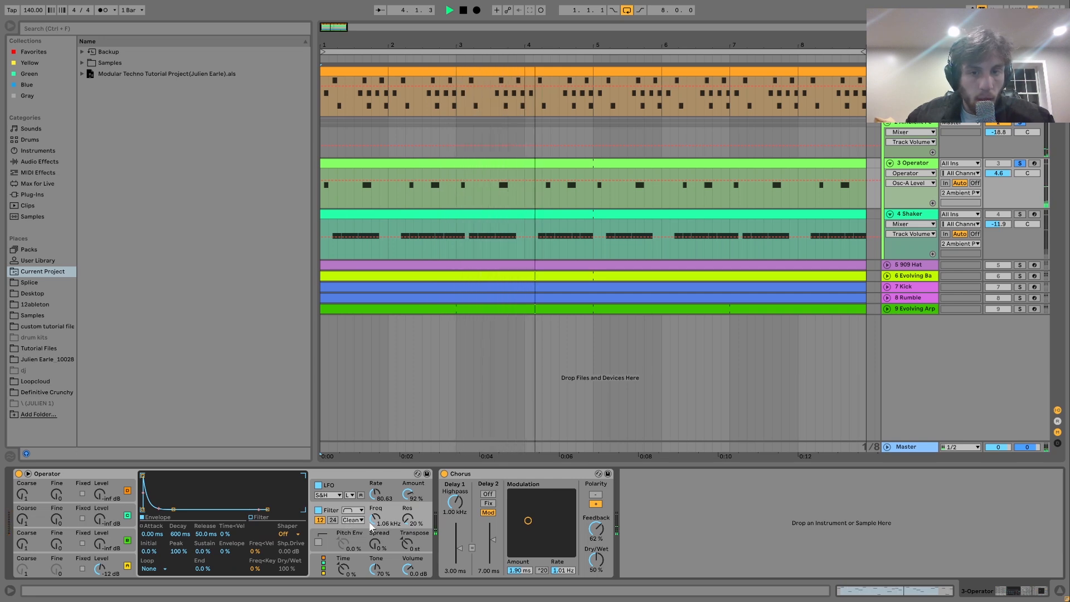
click(369, 500)
key(space)
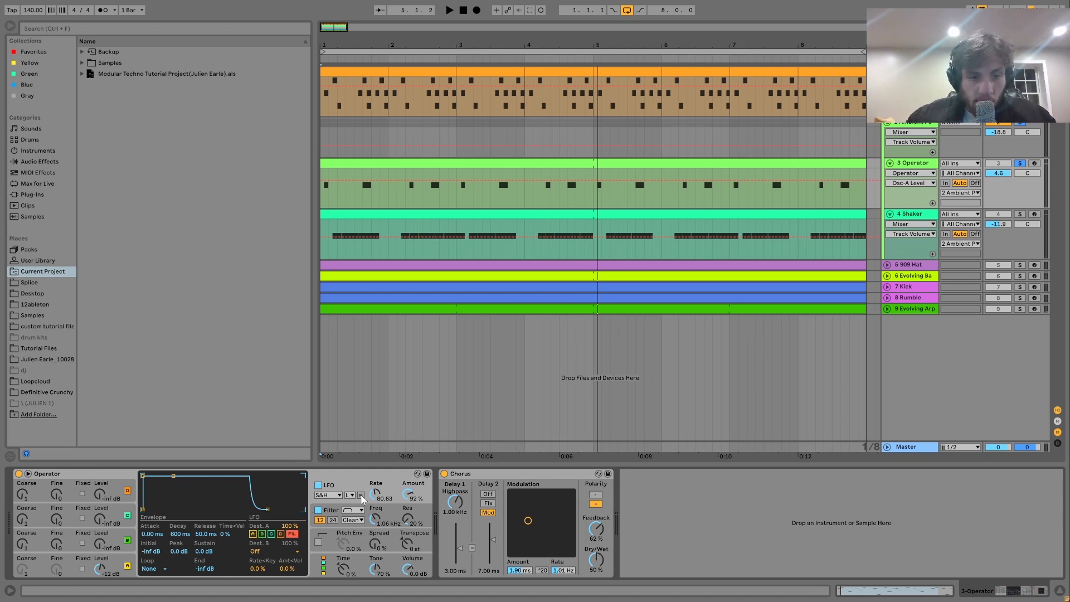
click(321, 496)
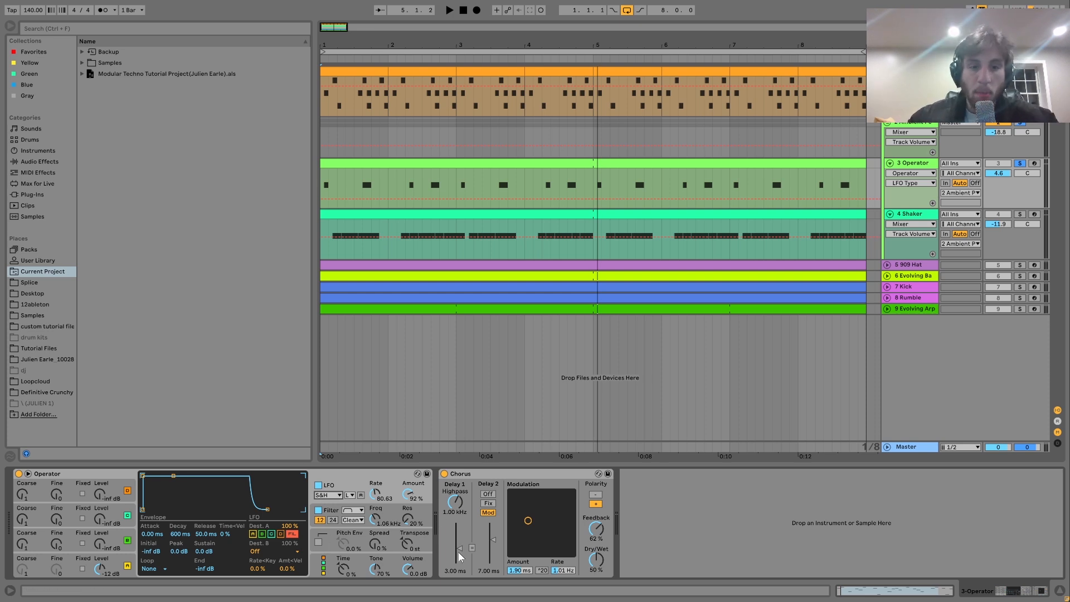
key(space)
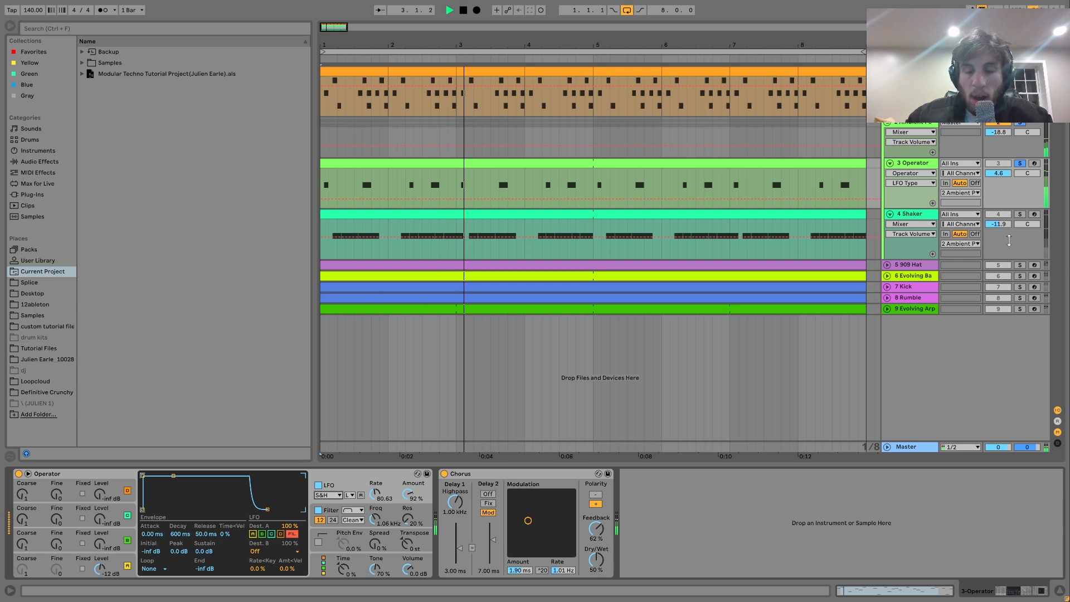
key(space)
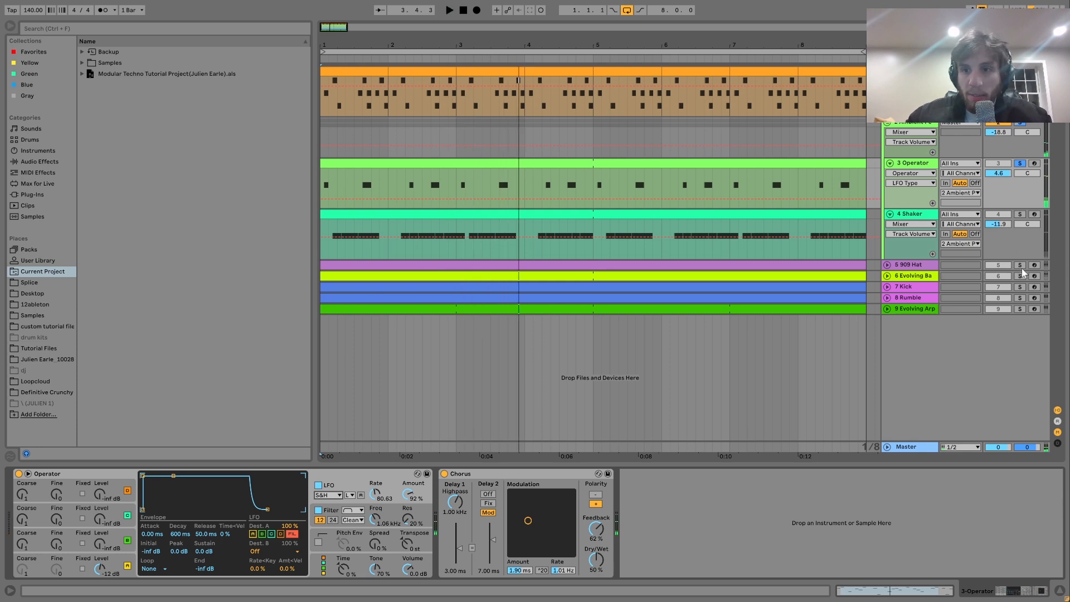
- Play the soloed Operator track with the 909 Hat added, and again without it
click(1020, 265)
key(space)
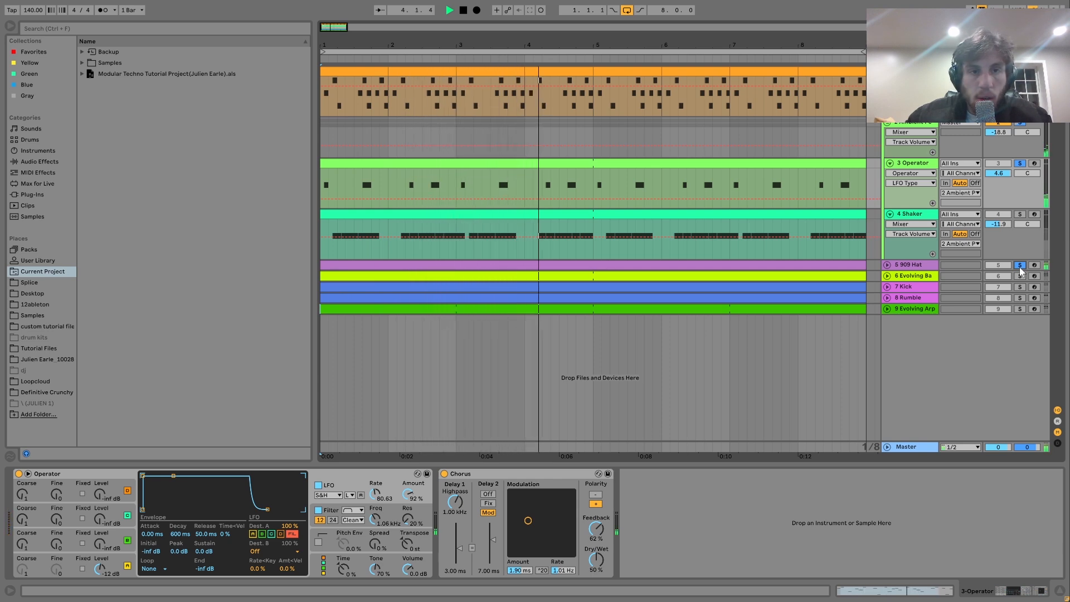
key(space)
click(1020, 266)
key(space)
key(space)
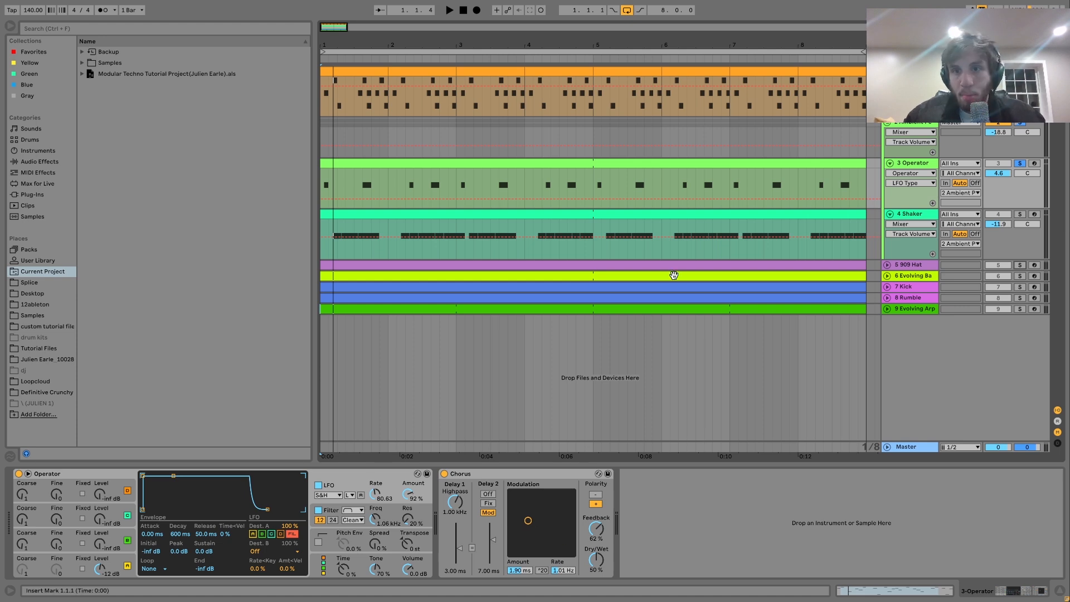
- Solo the whole Ambient Perc group and play it with its Echo, Saturator and Auto Filter chain displayed
click(1018, 125)
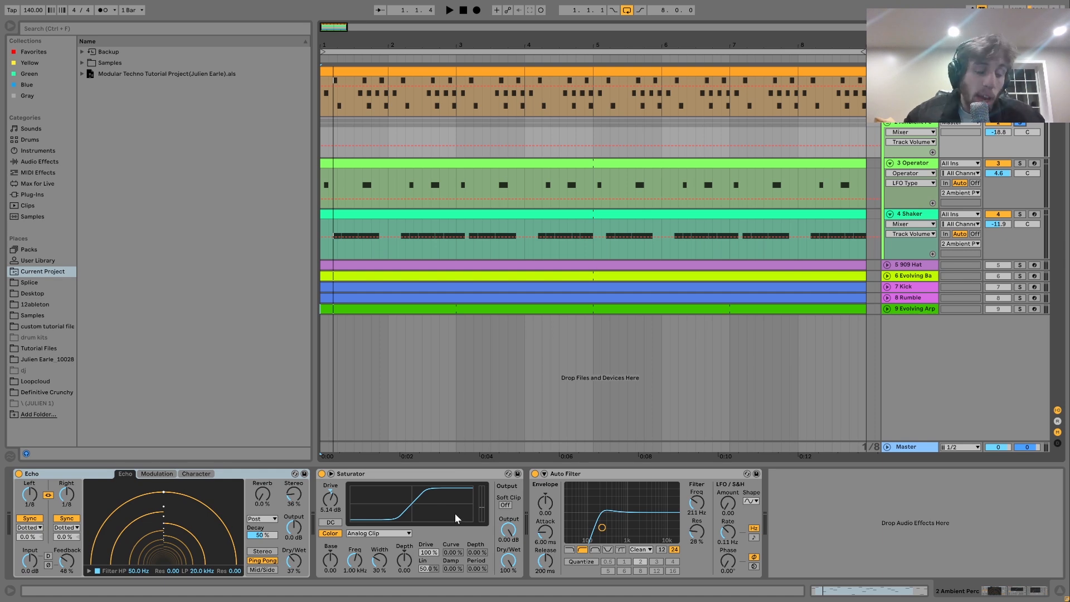
key(space)
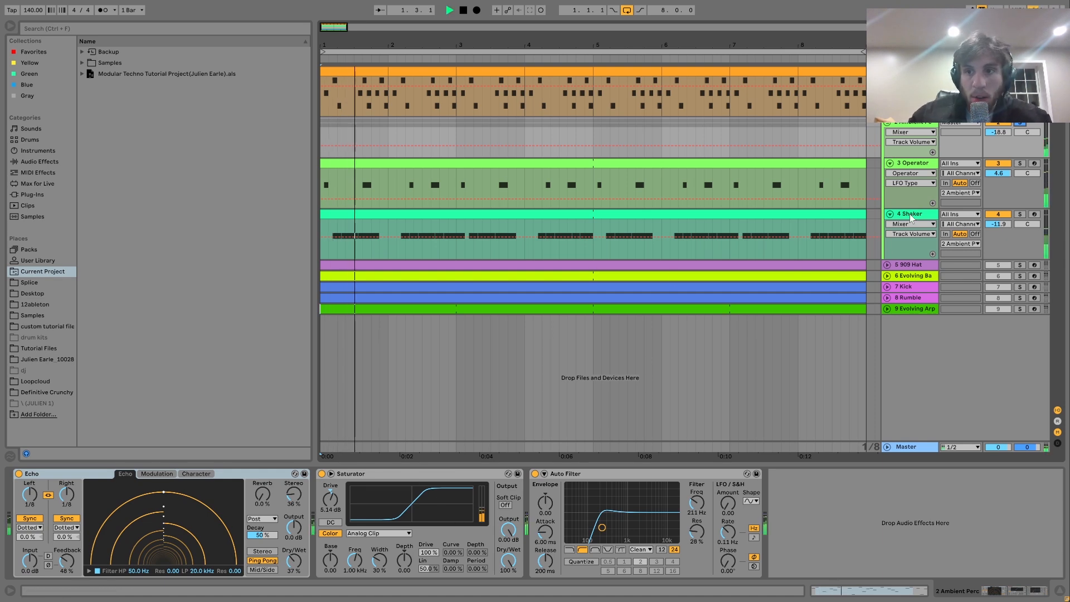
key(space)
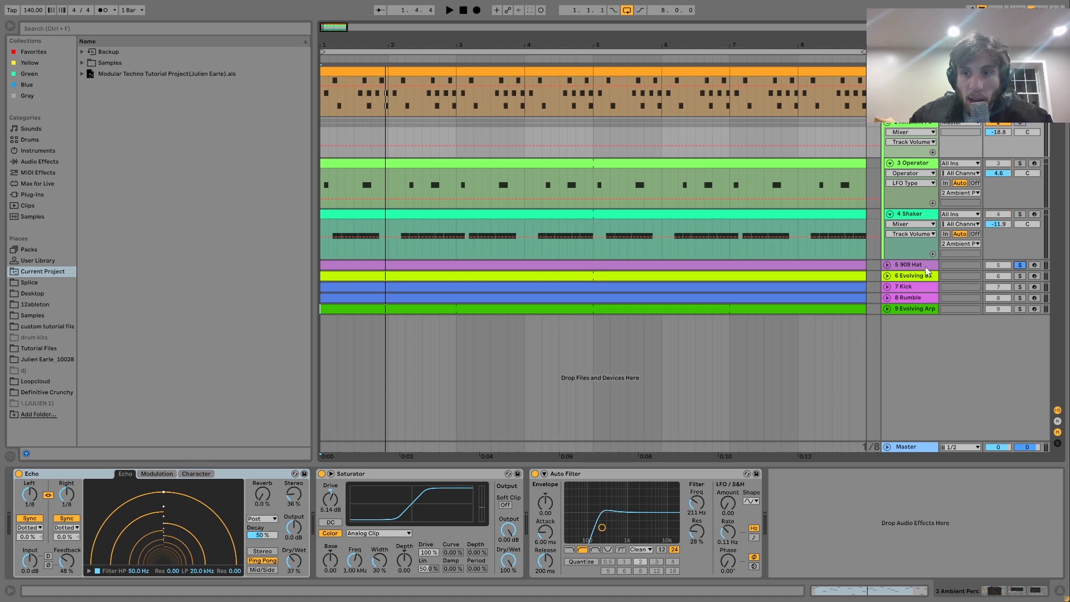
- Audition the soloed 909 Hat, unfold its track and display its sampler's control settings
click(903, 266)
key(space)
click(887, 264)
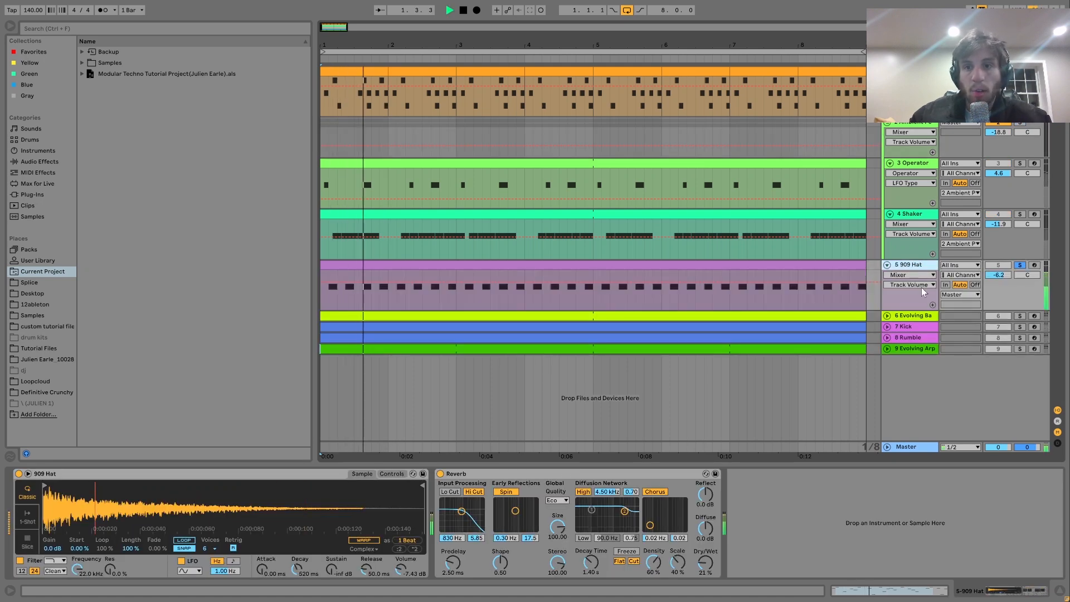
key(space)
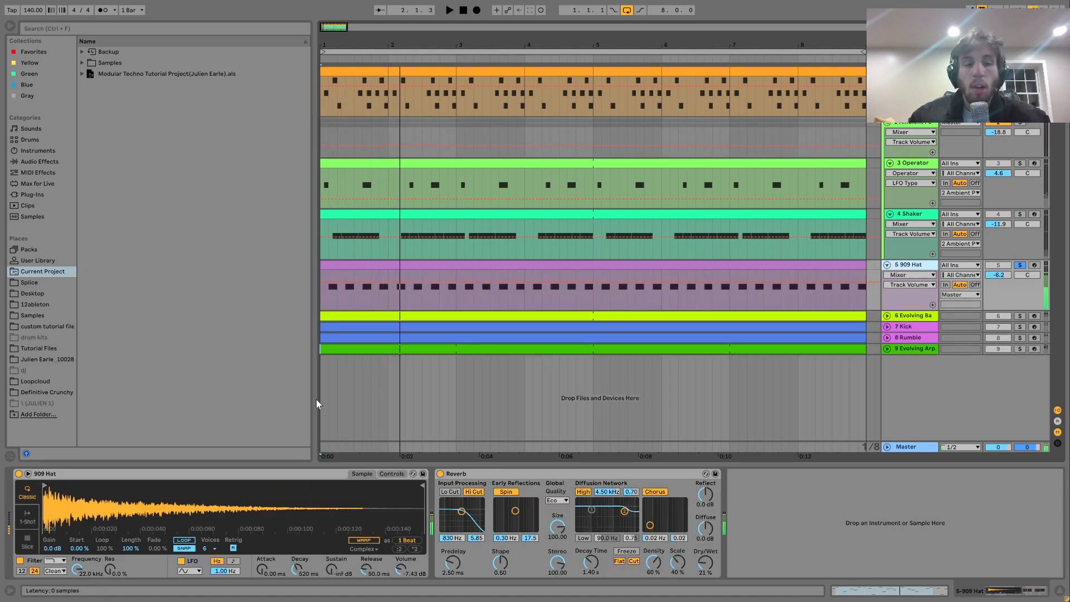
click(385, 473)
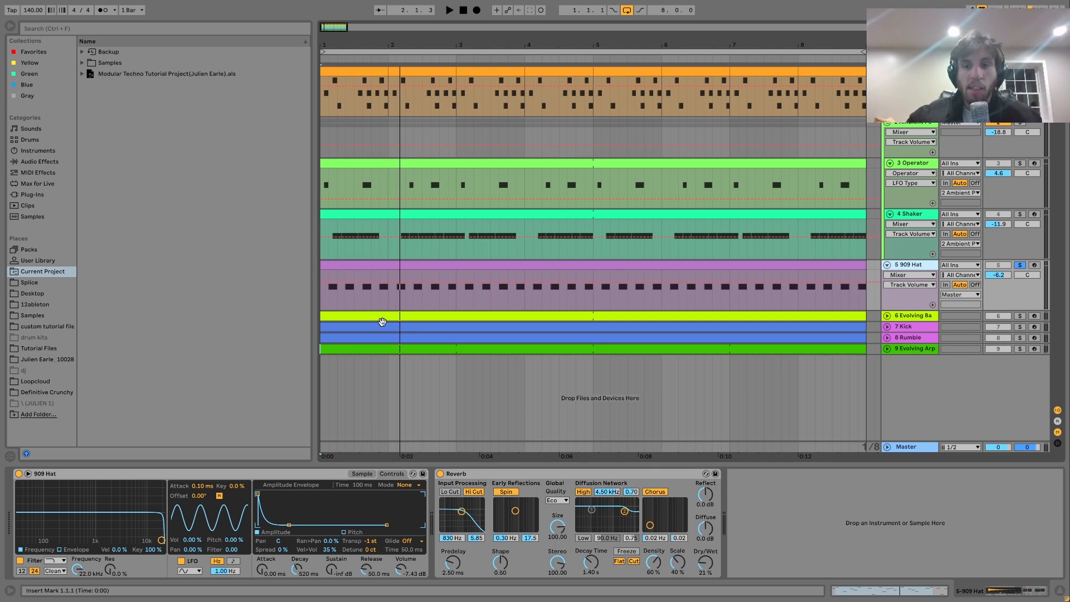
- Play the 909 Hat together with the soloed Kick and Rumble, and compare with the full mix
click(1020, 328)
click(1021, 338)
key(space)
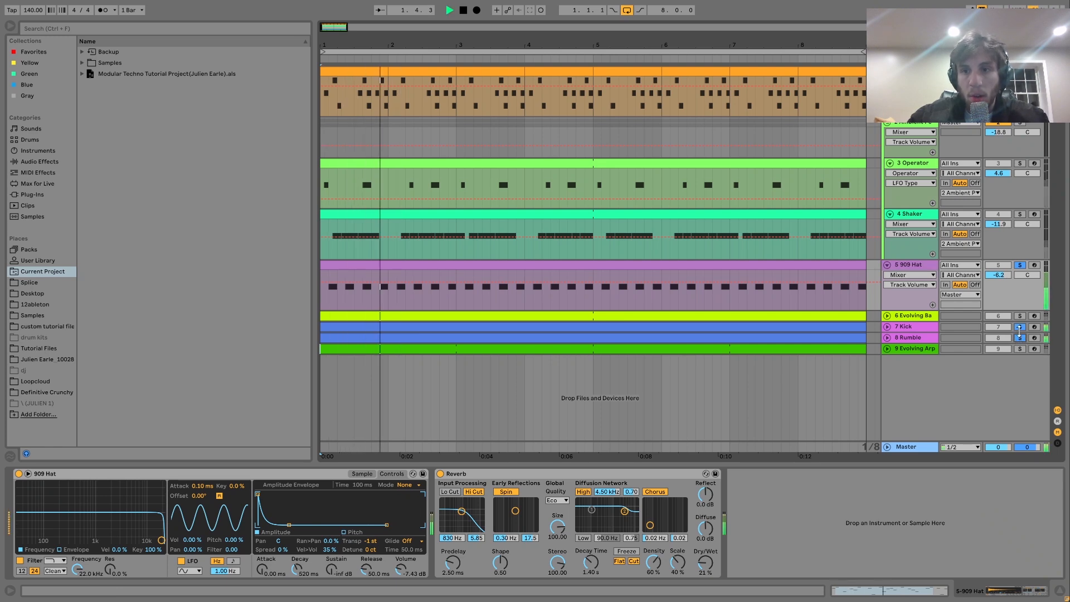
key(space)
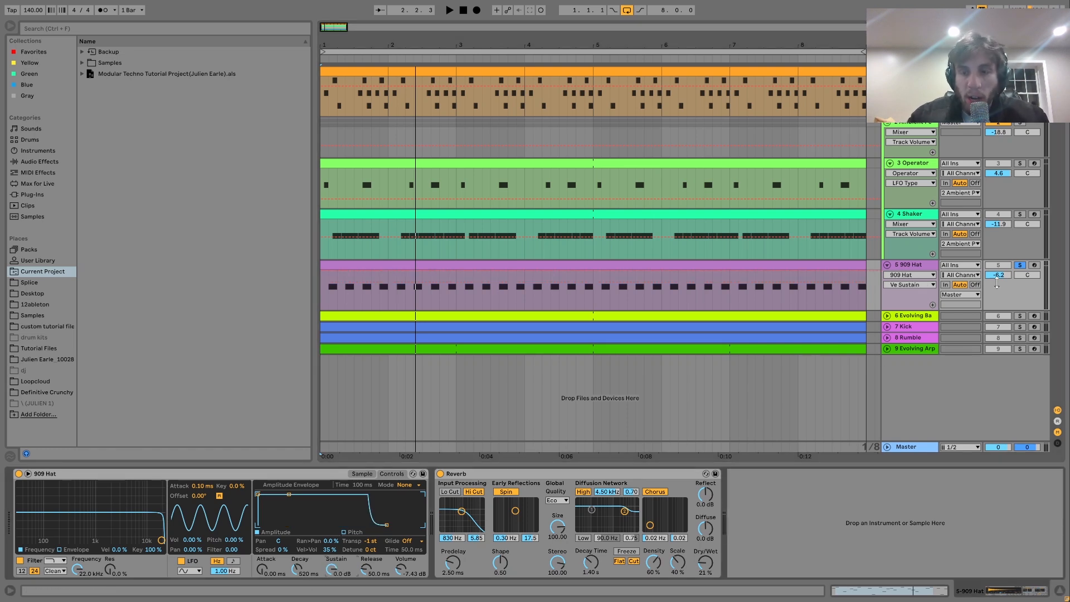
click(1023, 265)
key(space)
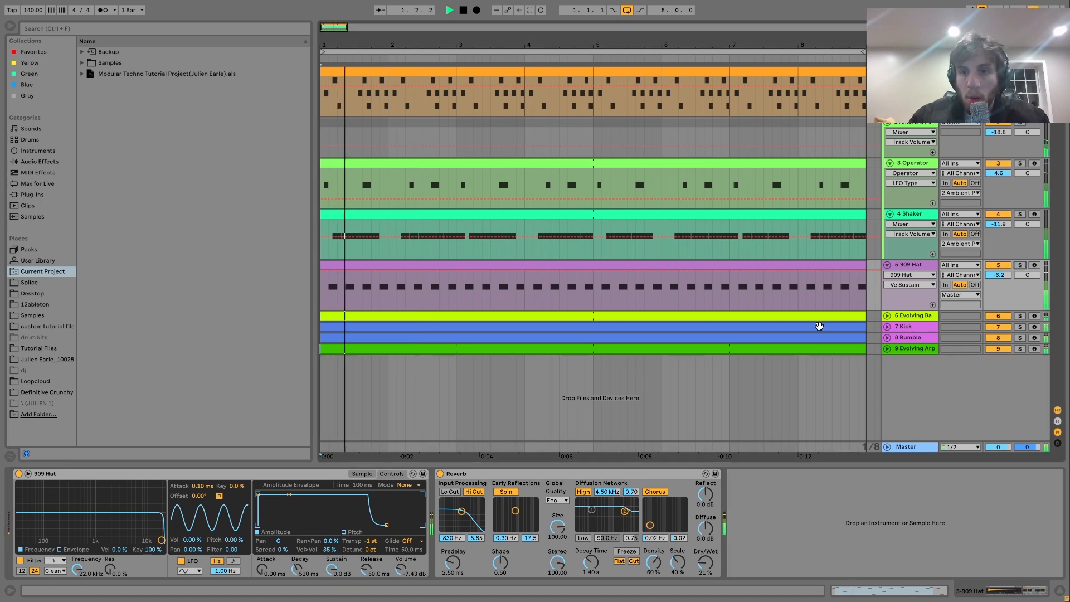
- Solo the 909 Hat, Kick and Rumble together and lower the hat's sustain to -inf dB during playback
click(1020, 266)
ctrl+click(1020, 327)
ctrl+click(1021, 338)
key(space)
drag(333, 570, 328, 598)
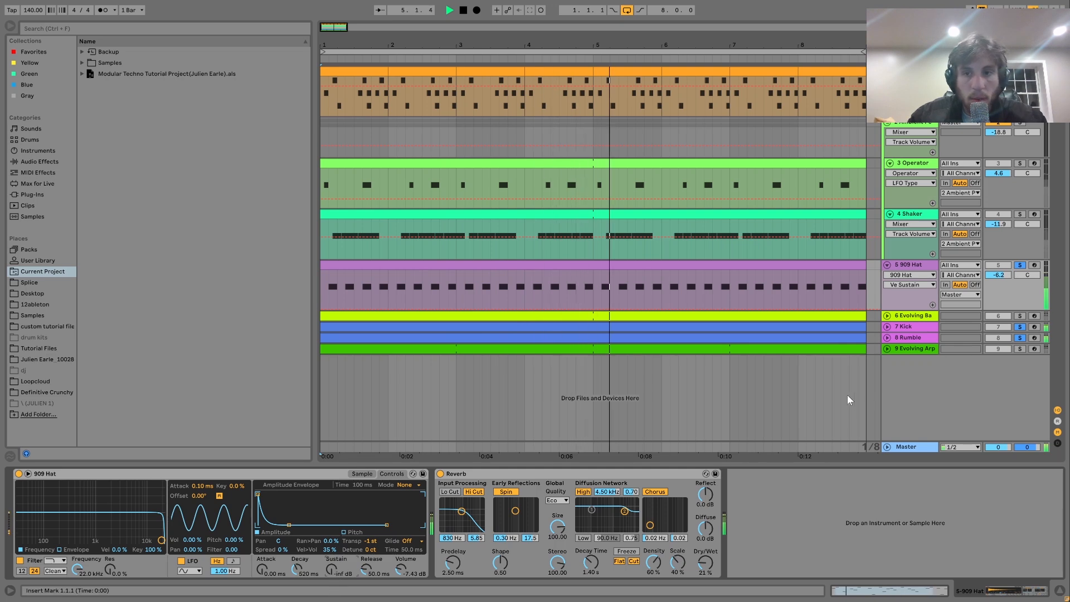
key(space)
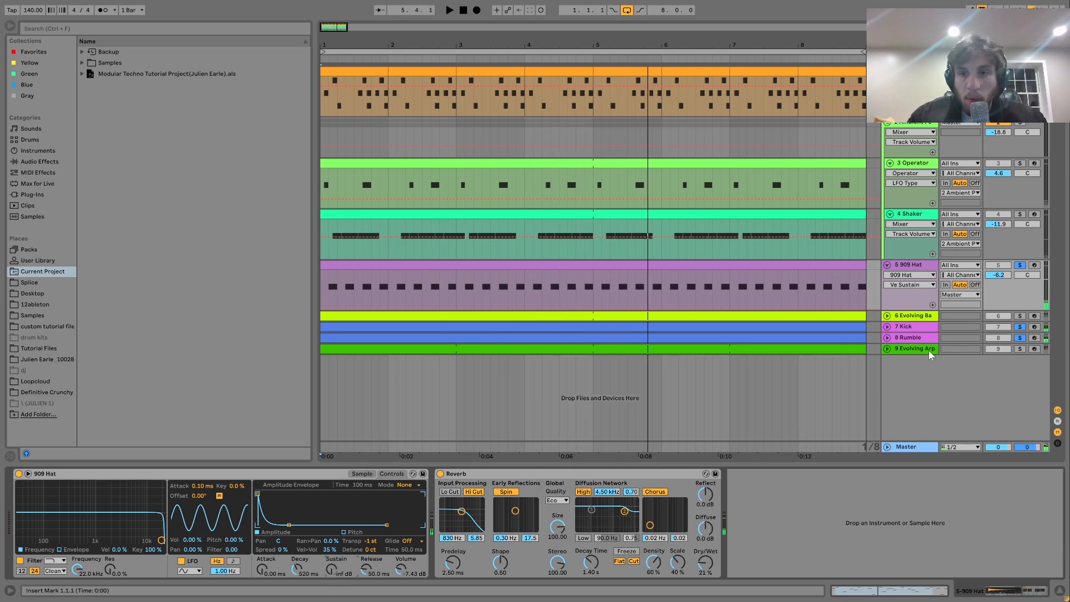
- Solo the Evolving Bass, unfold its track and play it while inspecting its device chain
click(1020, 316)
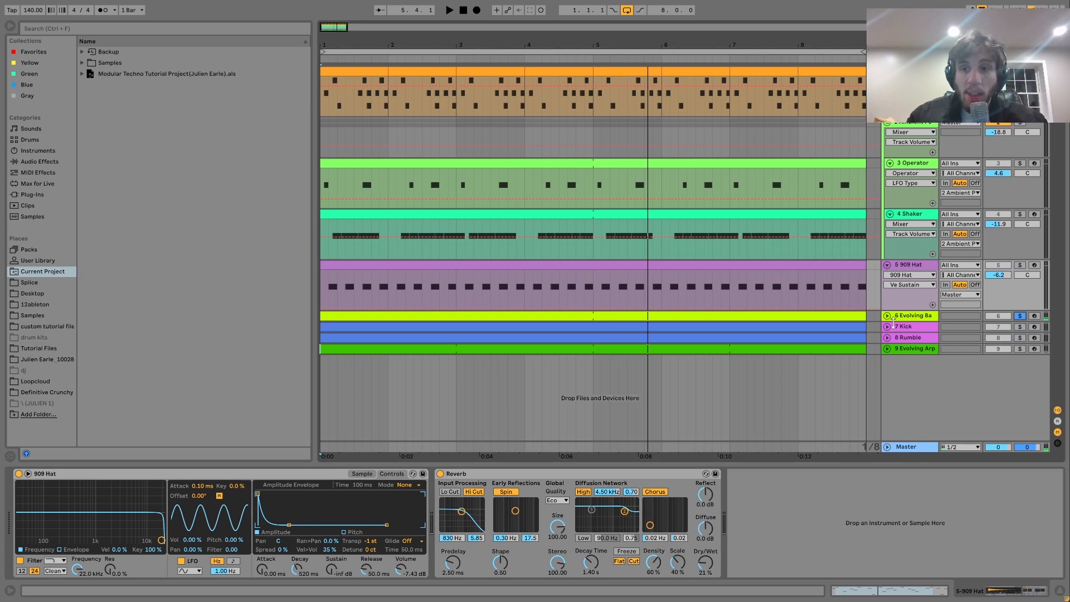
click(889, 319)
click(887, 316)
key(space)
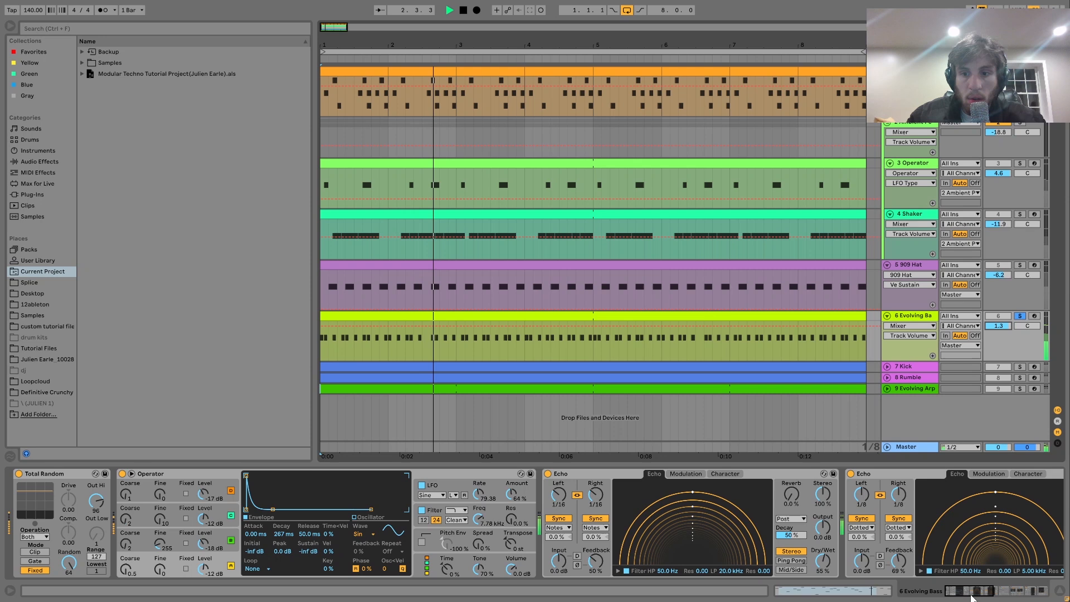
click(975, 595)
click(972, 594)
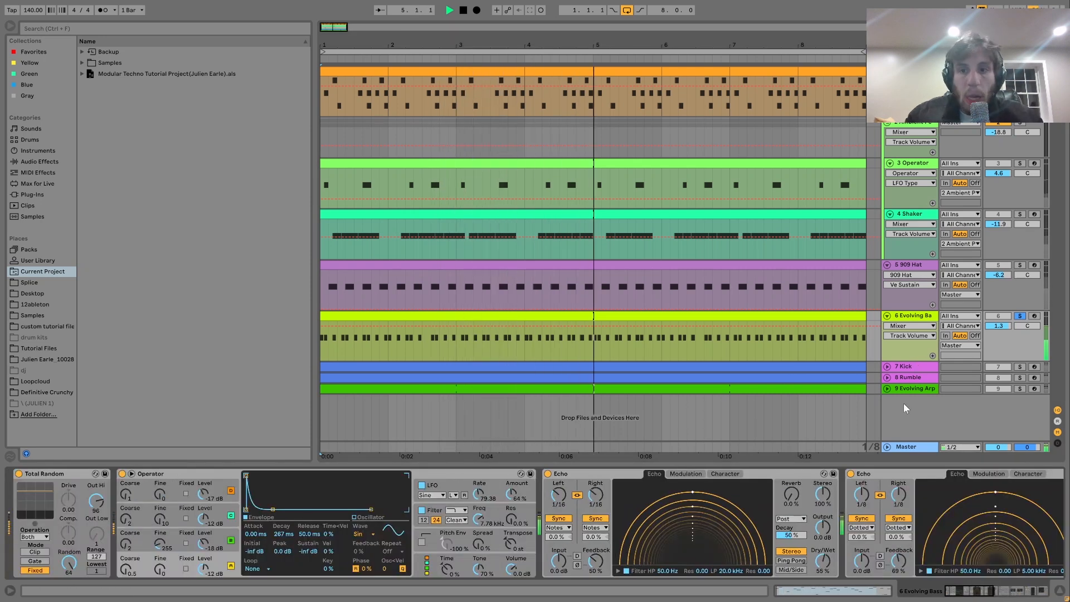
key(space)
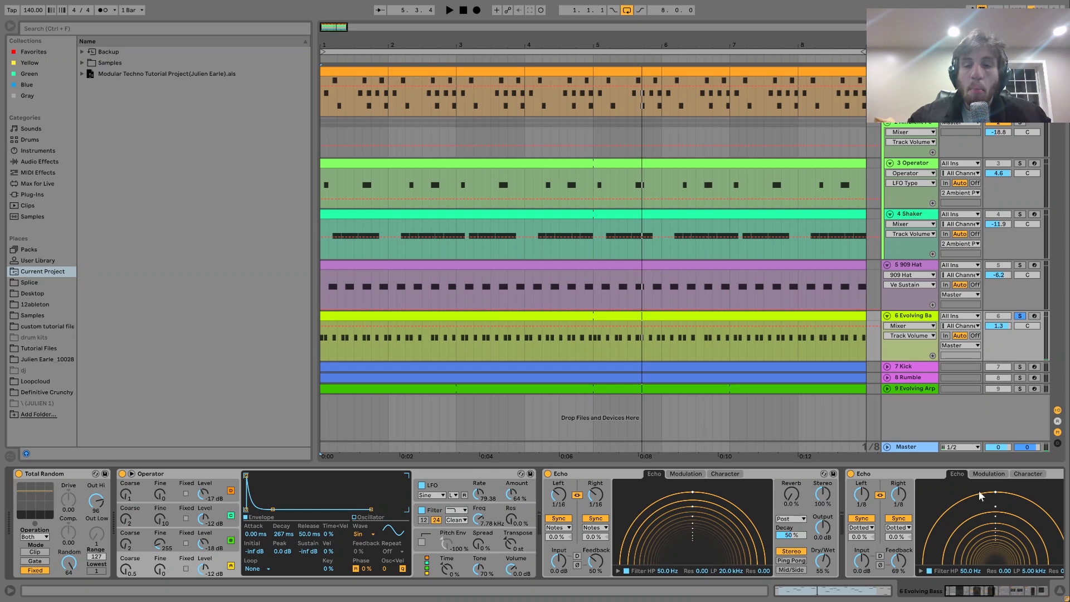
- Play the Evolving Bass and Evolving Arp soloed together, displaying the device chain of each
click(1019, 316)
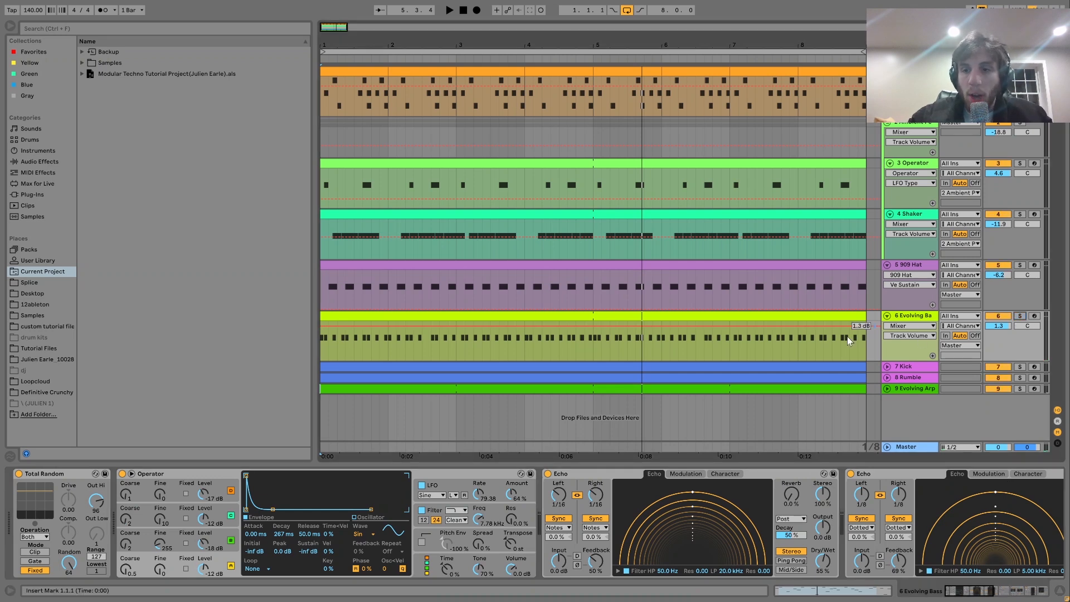
click(1019, 388)
key(space)
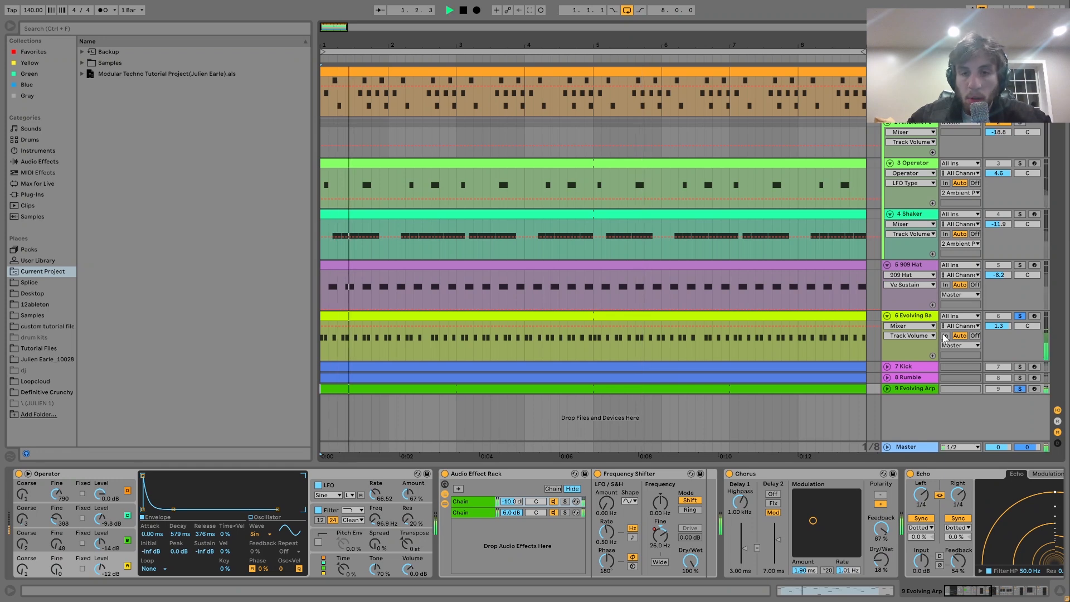
click(927, 321)
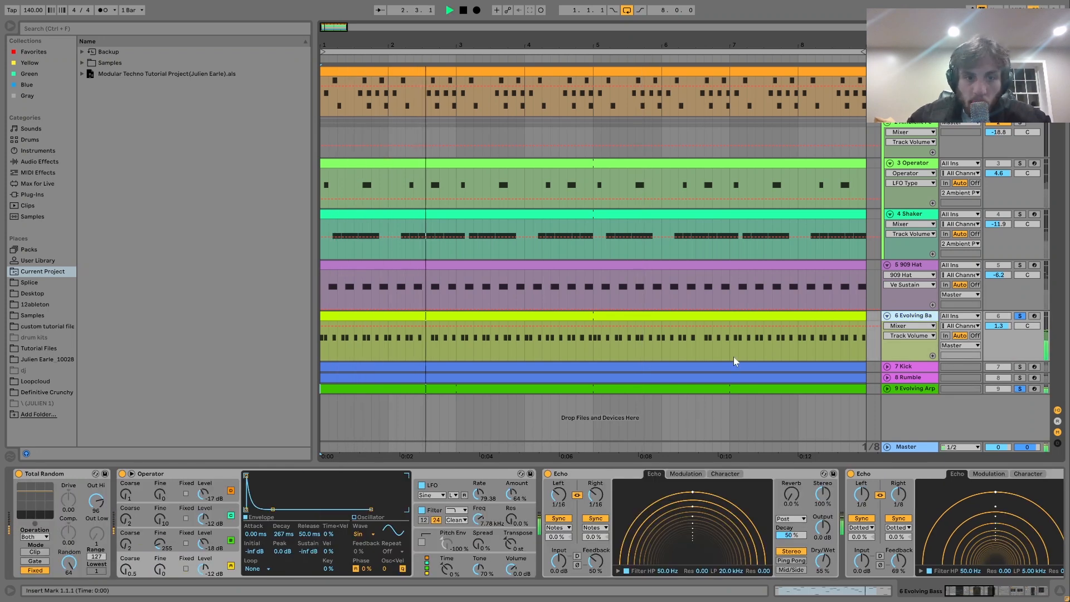
key(space)
- Compare the full mix with the Evolving Bass muted and unmuted, and set the bass volume to 1.9 dB
click(1020, 316)
click(1004, 319)
key(space)
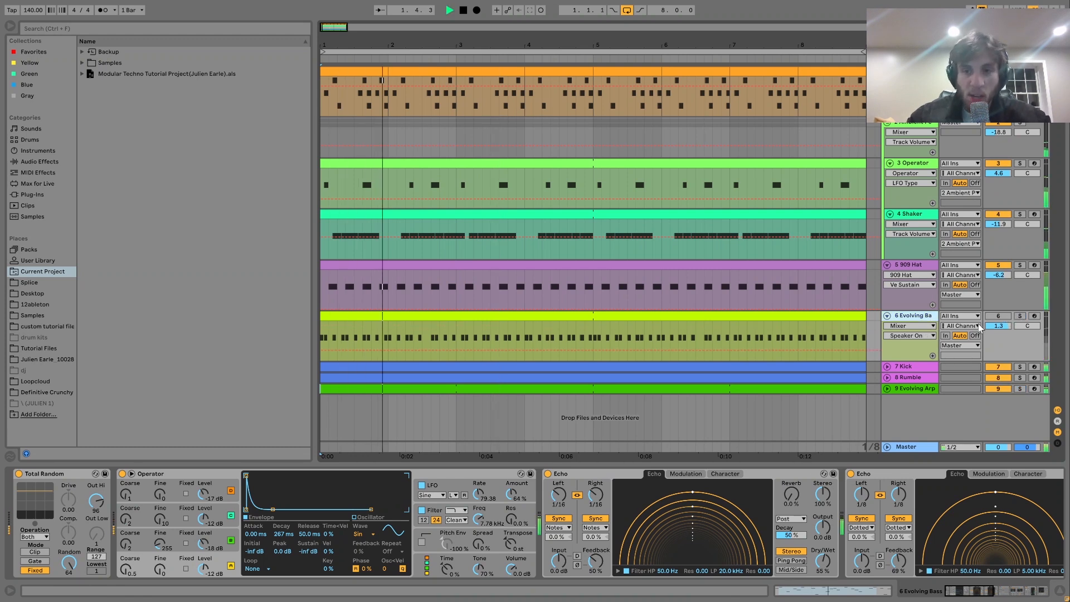
click(997, 316)
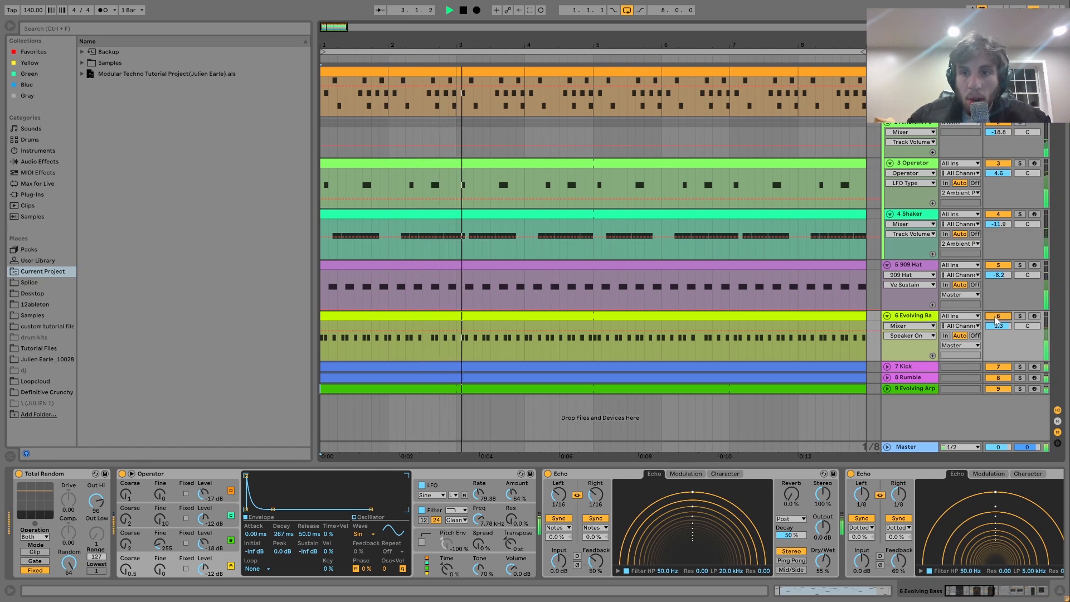
drag(998, 326, 998, 322)
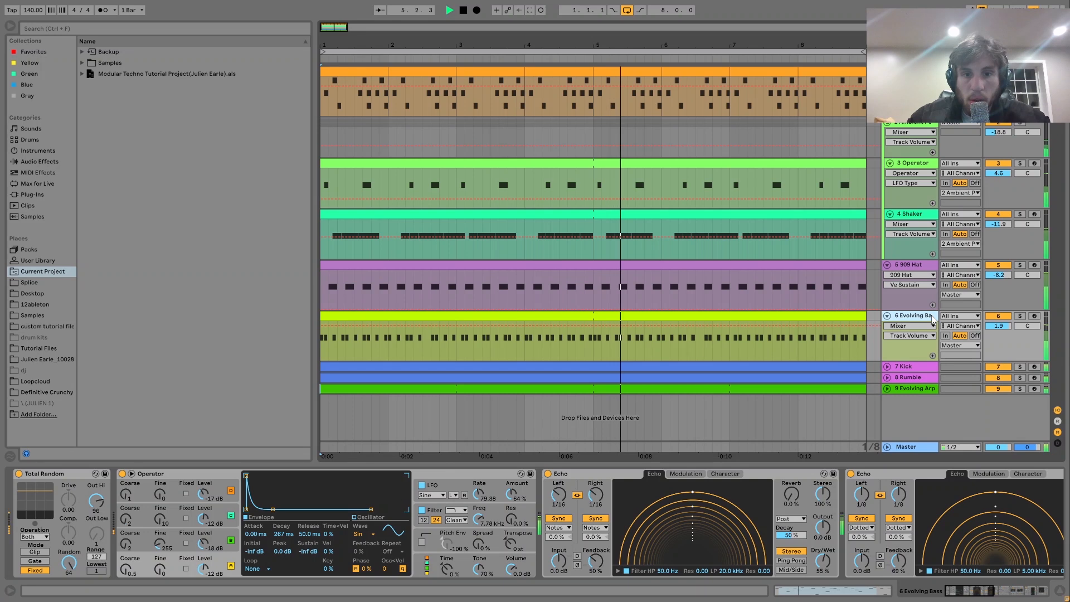
key(space)
- Solo the Evolving Bass, select its clip and play it with both Echo devices bypassed
click(1020, 316)
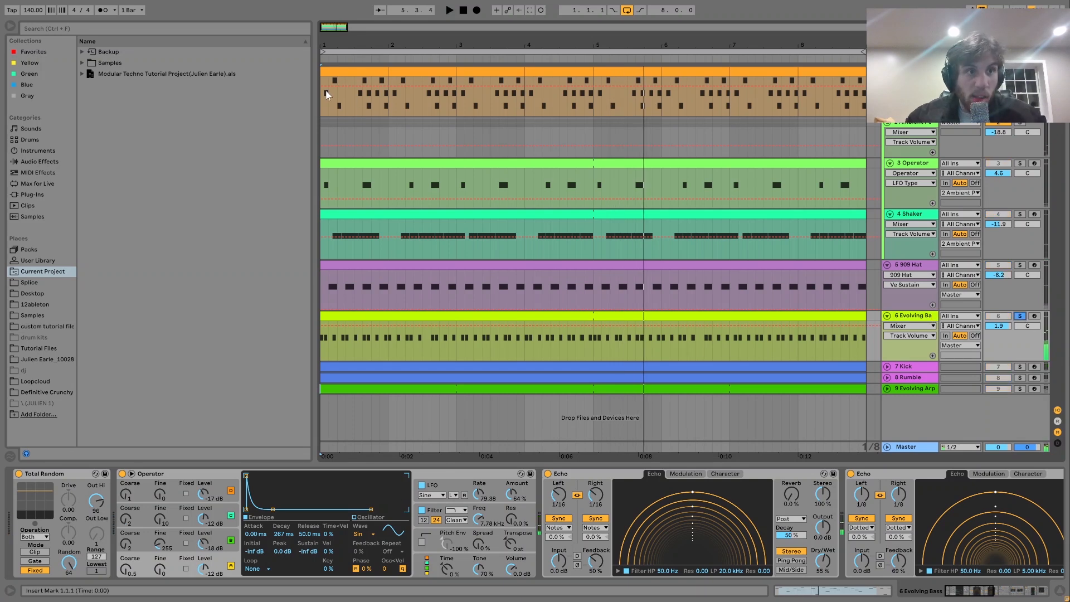
key(space)
click(390, 315)
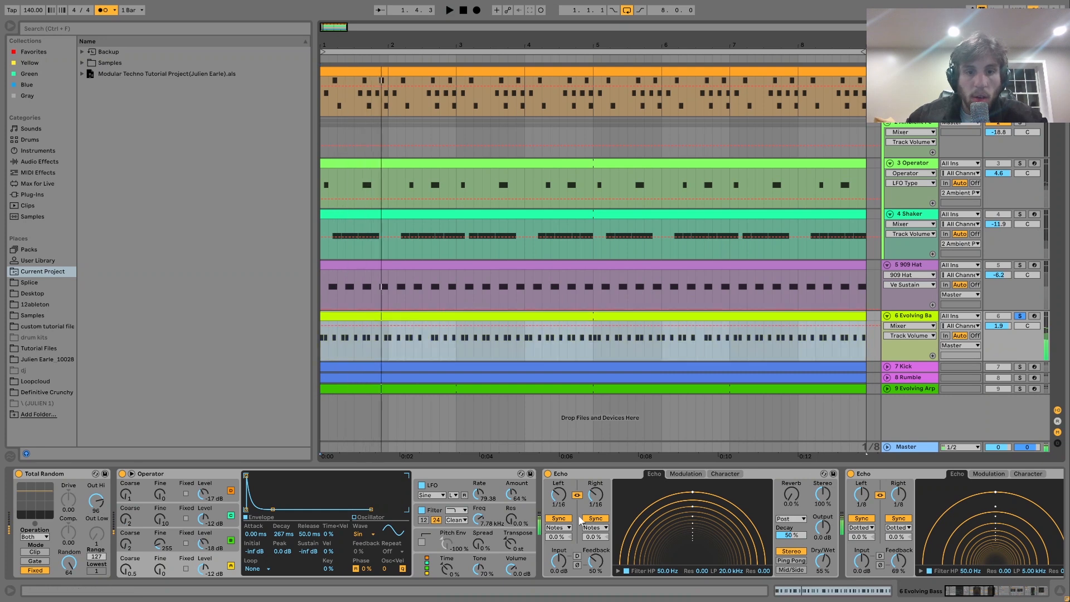
click(548, 474)
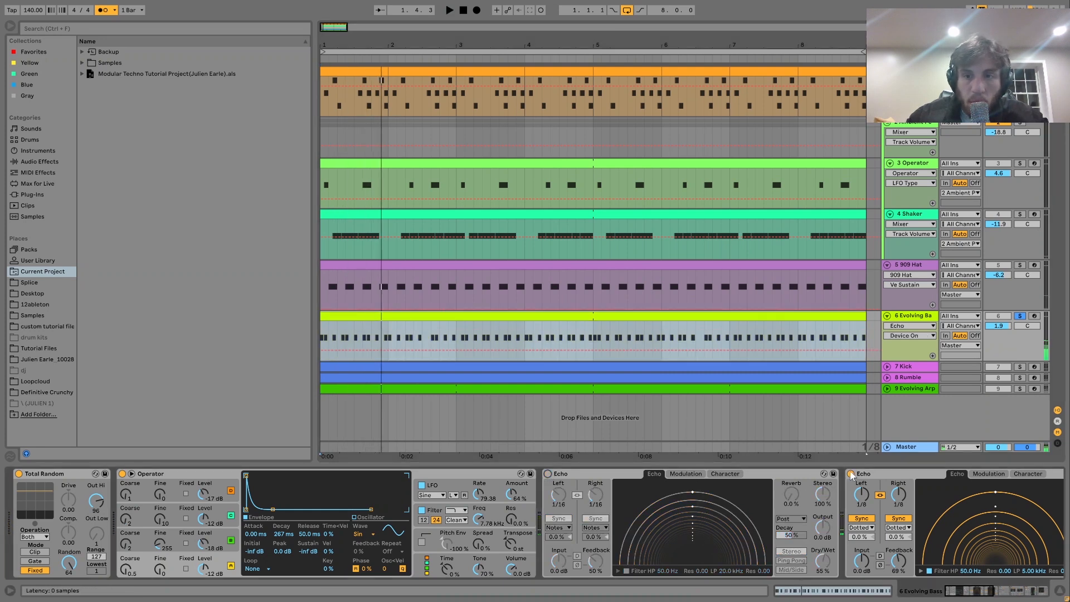
click(851, 474)
key(space)
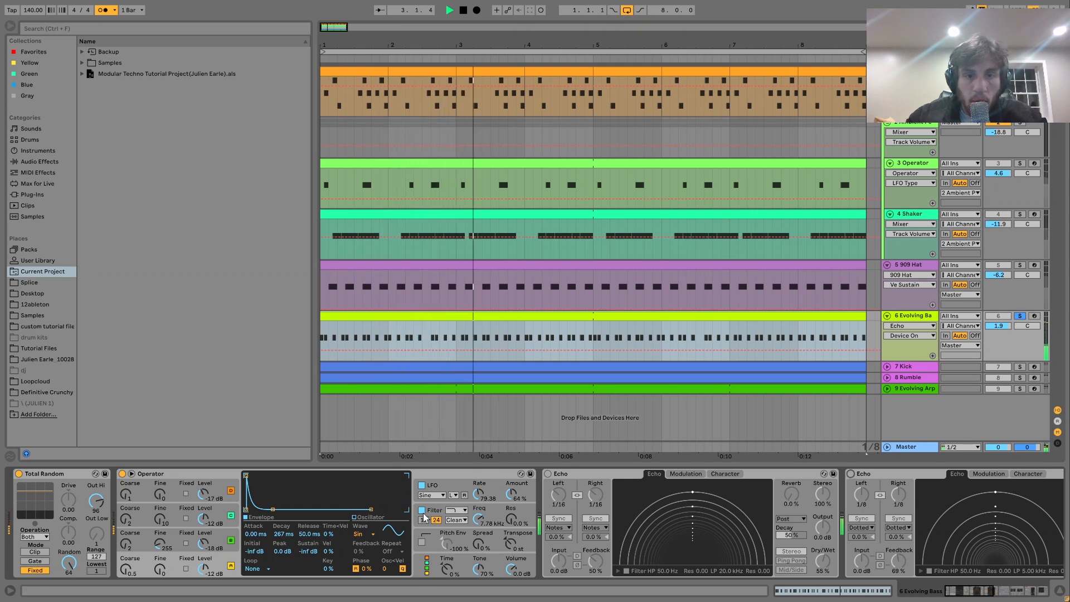
- Re-enable both Echo devices on the Evolving Bass for comparison and bypass them again
click(548, 474)
click(852, 474)
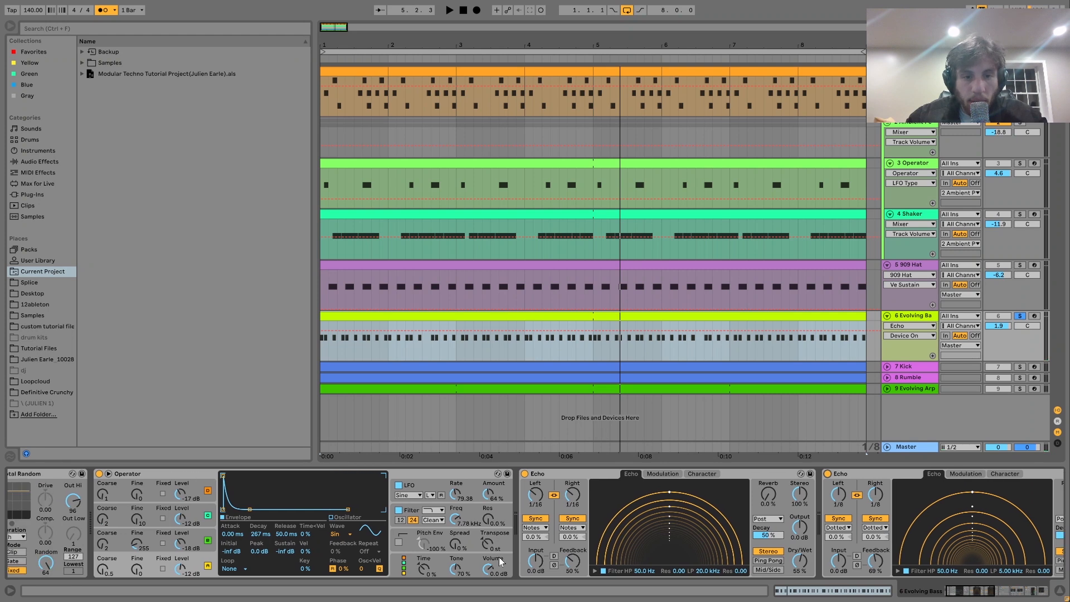
click(549, 474)
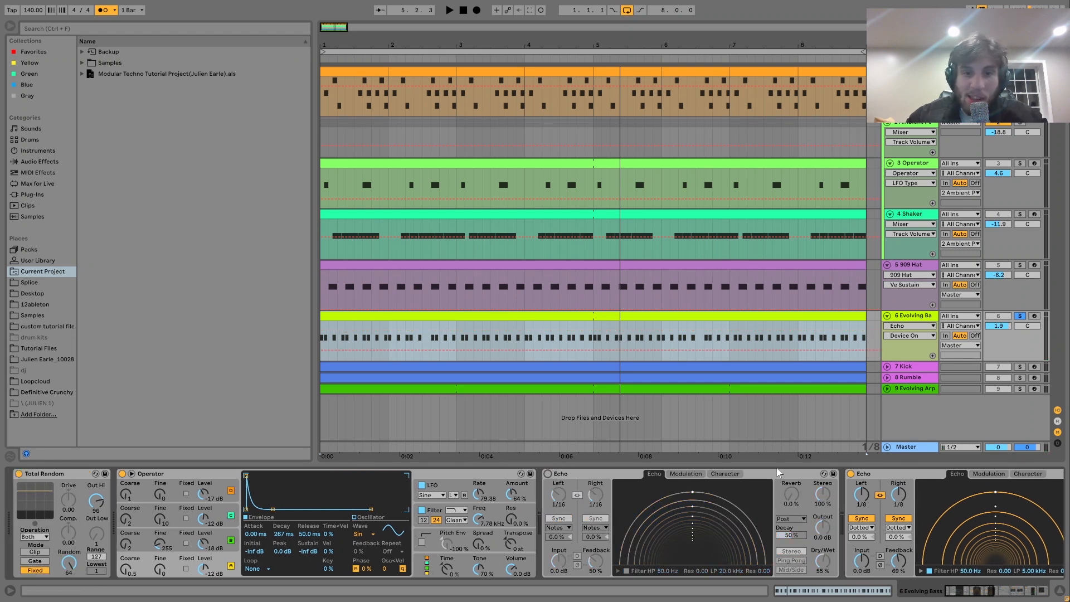
click(851, 475)
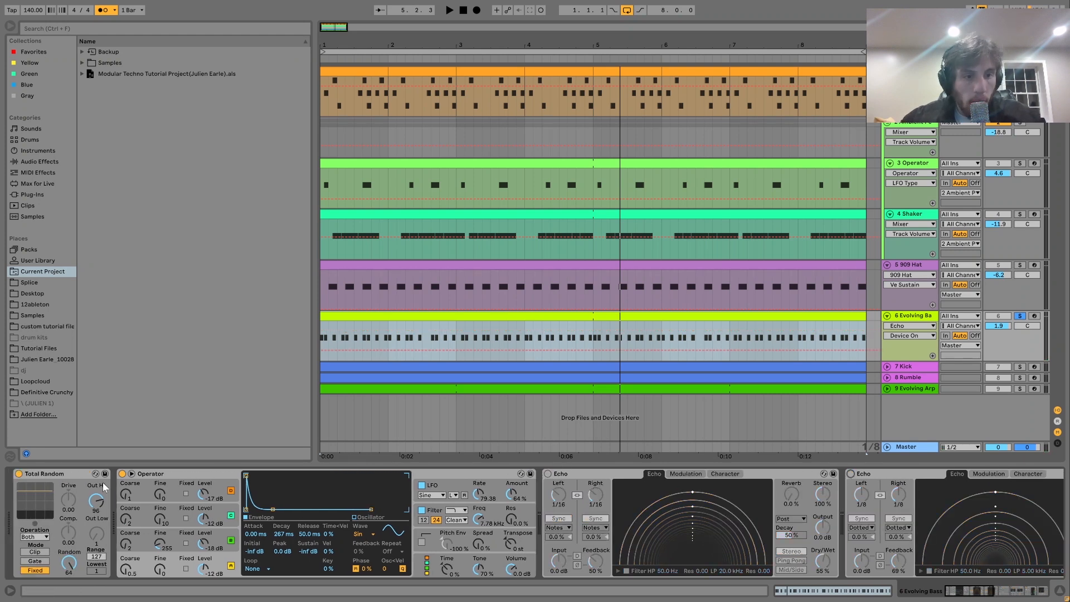
- Examine Operator's global velocity routing, the Total Random device and the Evolving Bass clip's notes, and play the soloed bass
click(423, 563)
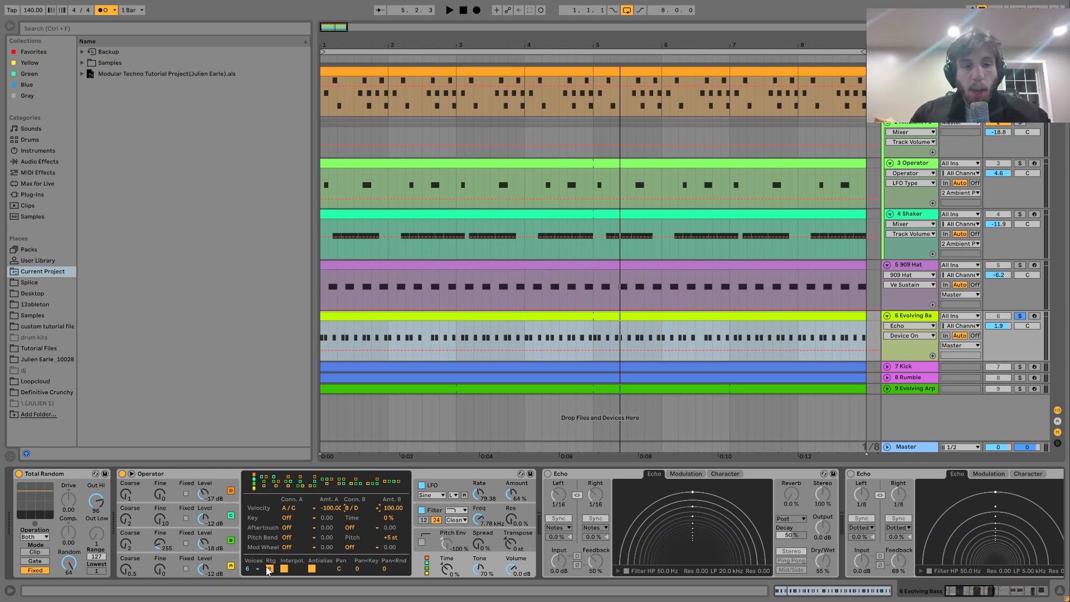
click(104, 10)
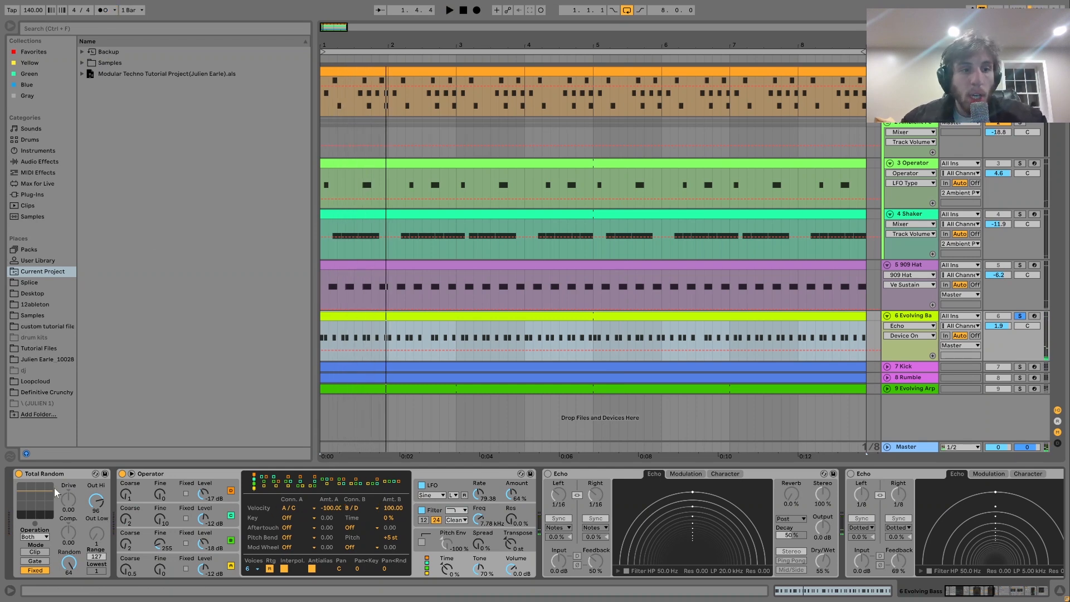
click(40, 474)
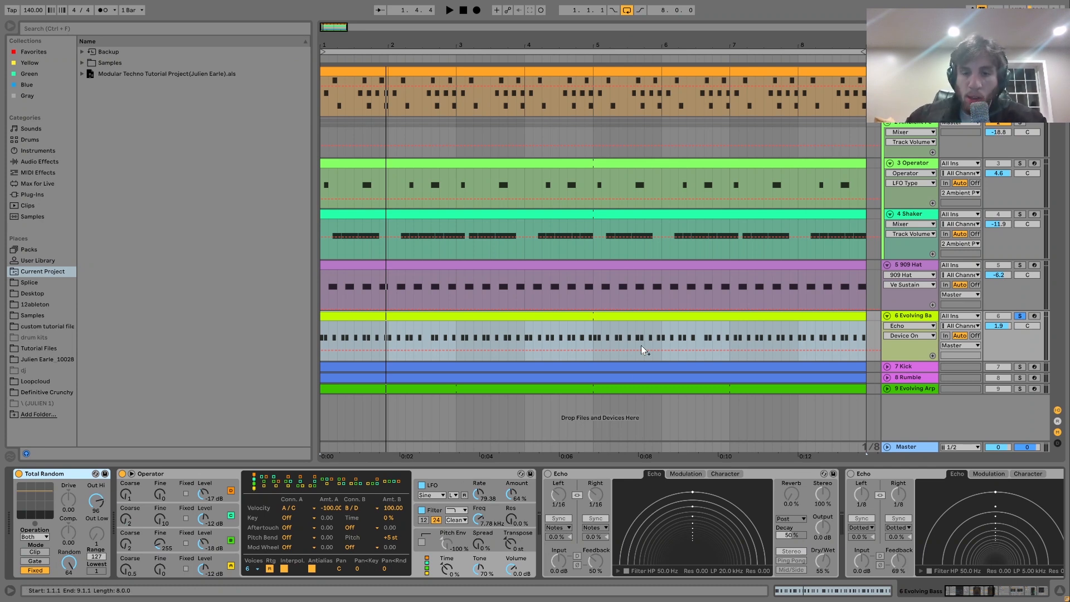
double_click(563, 314)
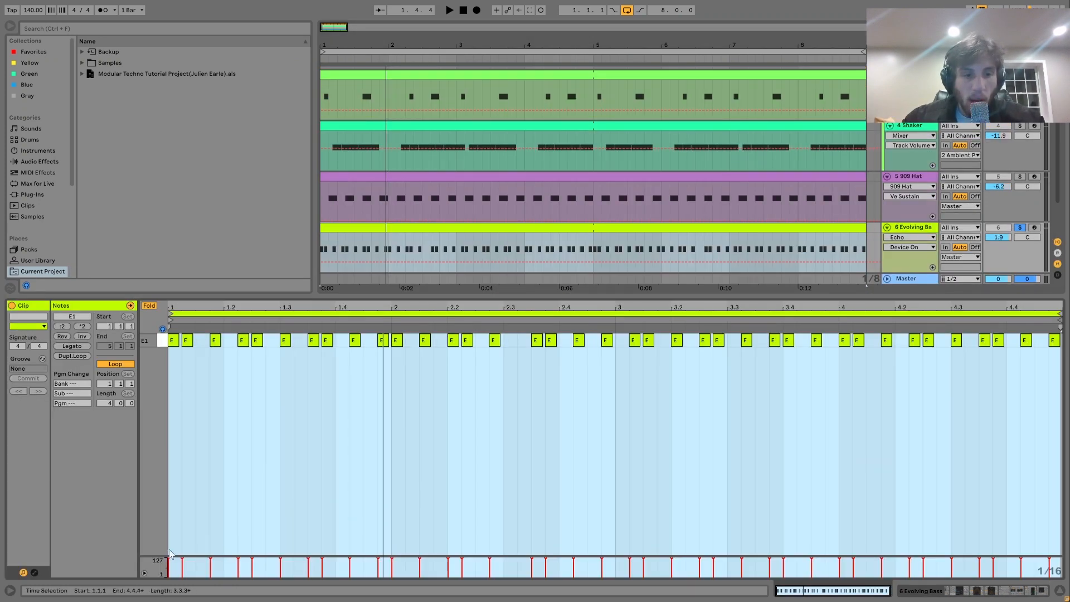
key(shift+Tab)
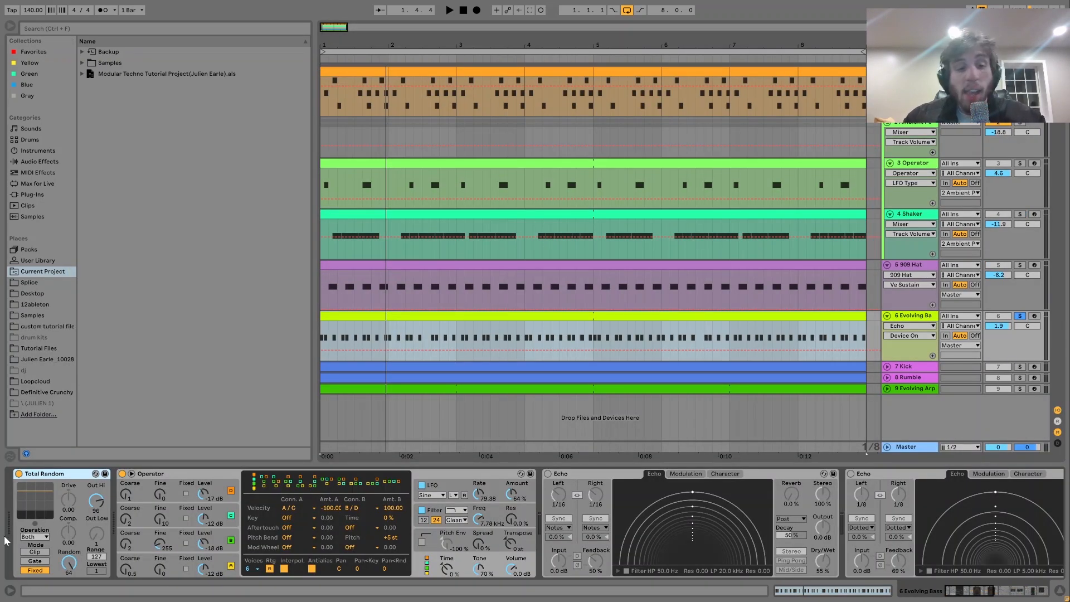
key(space)
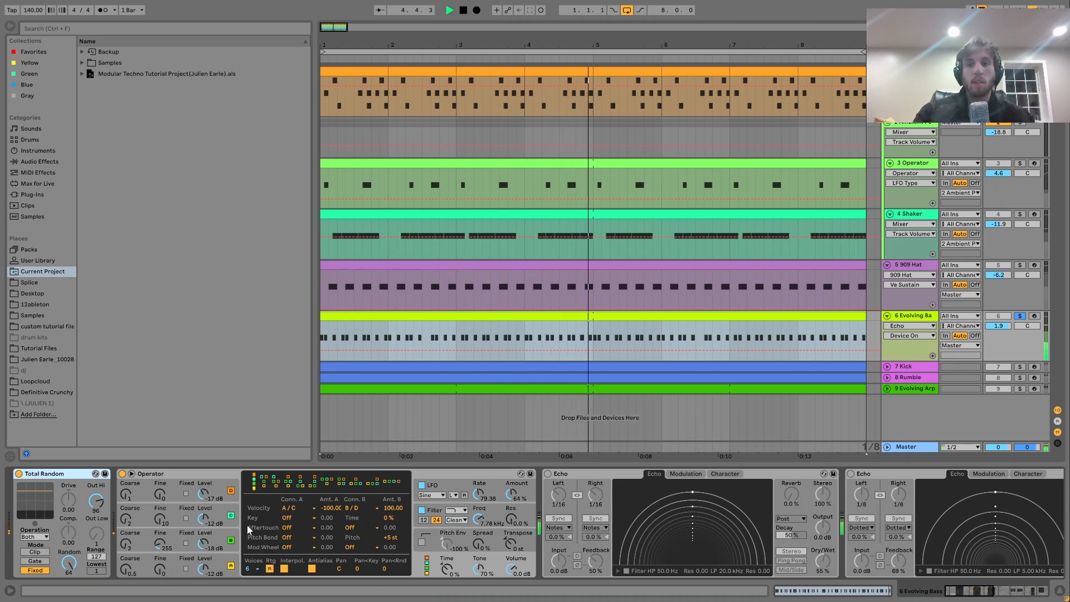
key(space)
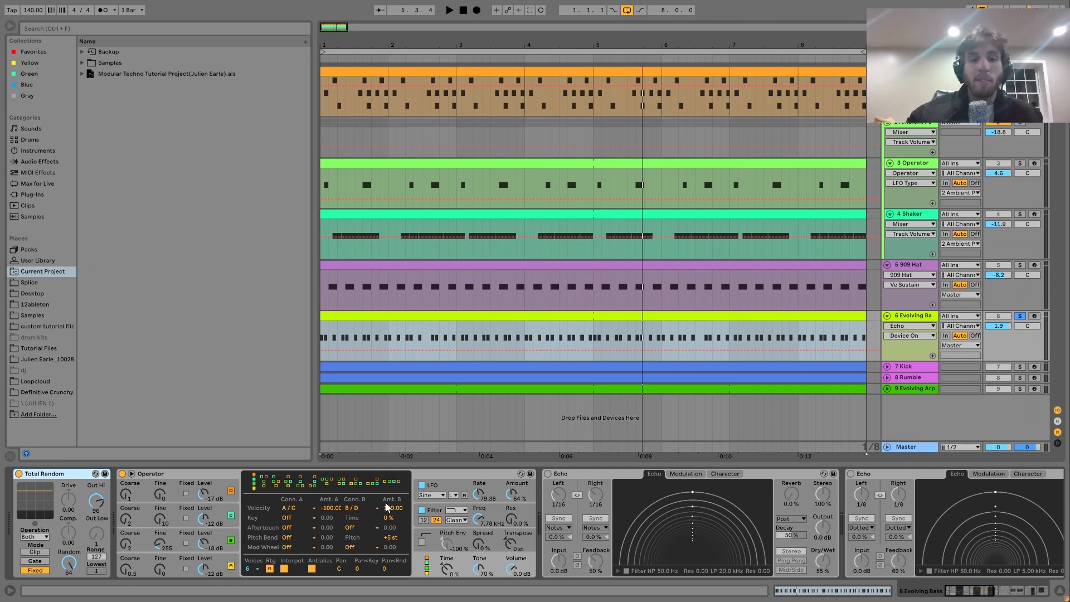
- Inspect Operator's filter envelope, global modulation routing, envelopes of oscillators A, B and C, and LFO destinations
click(477, 523)
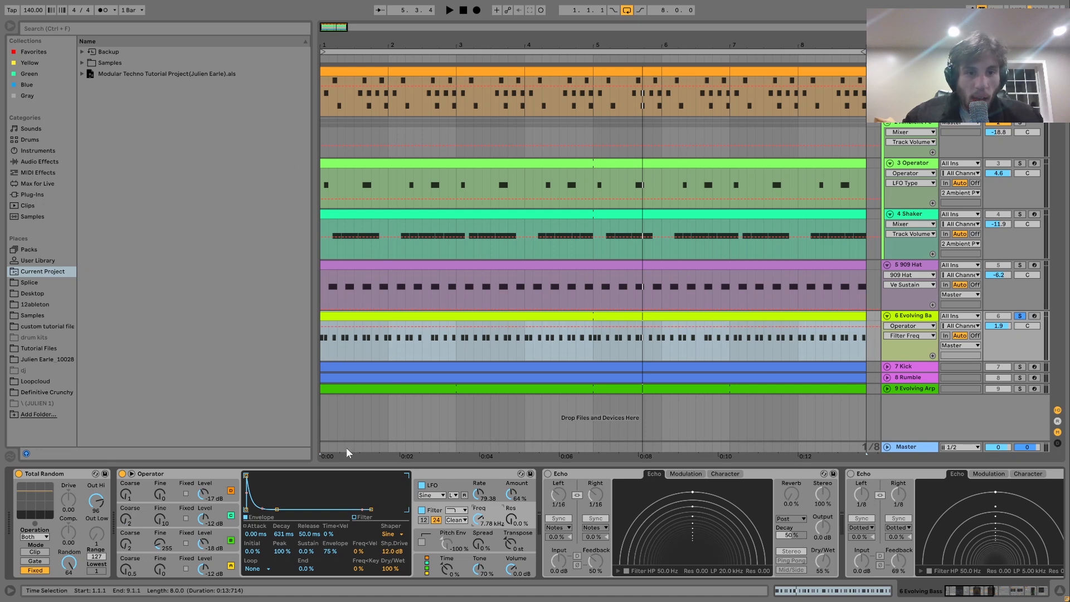
click(419, 569)
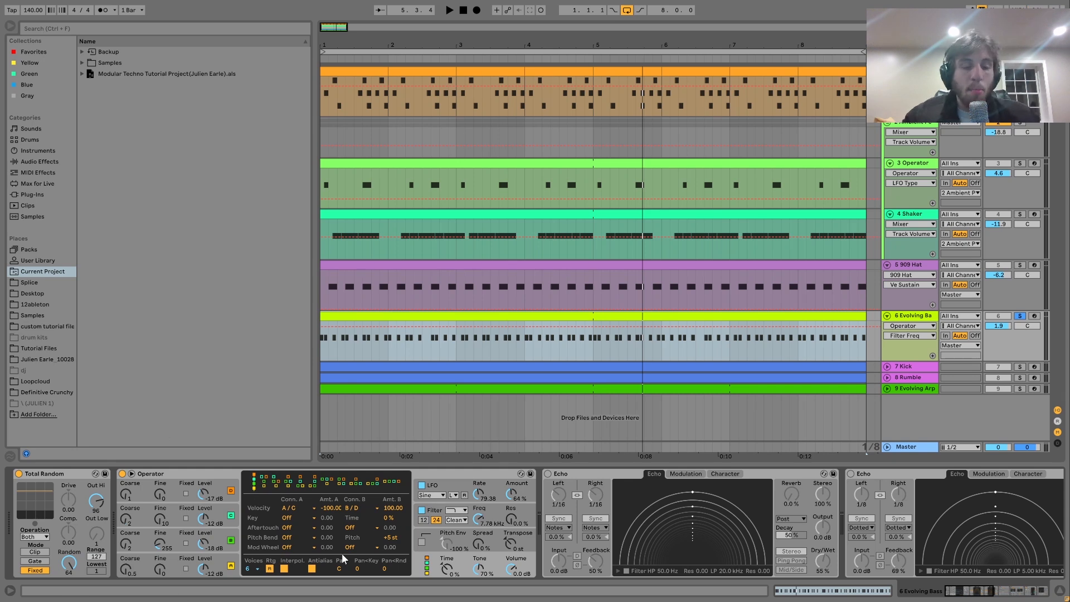
key(space)
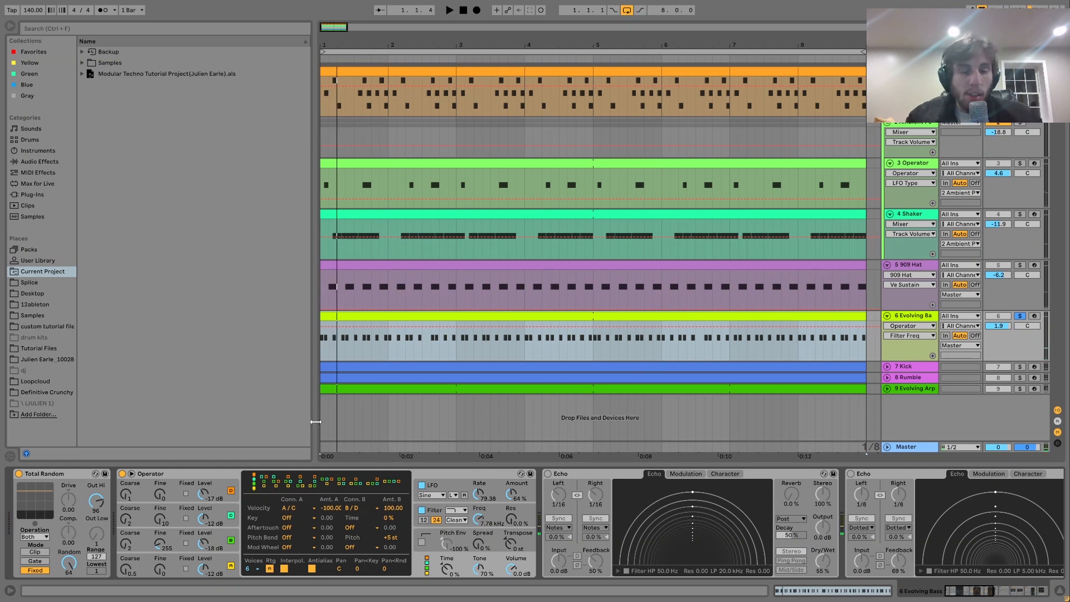
click(213, 556)
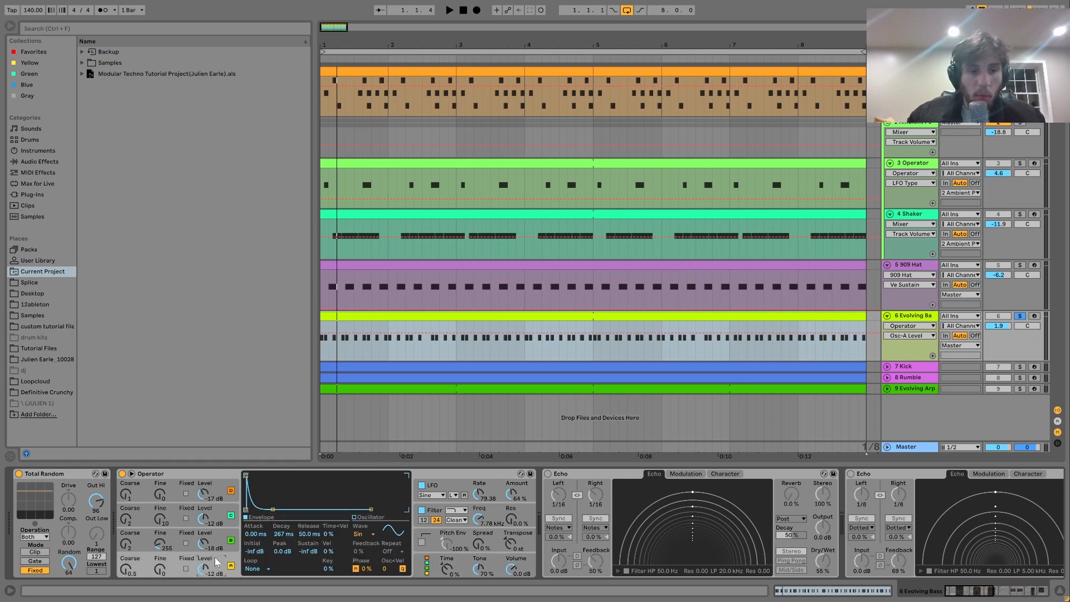
click(215, 536)
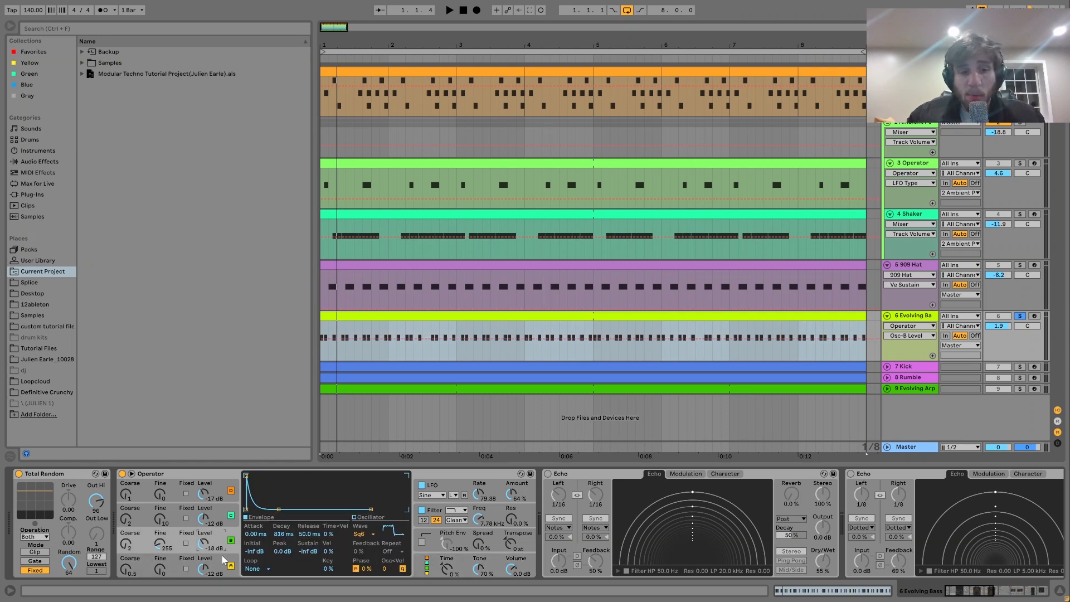
click(224, 504)
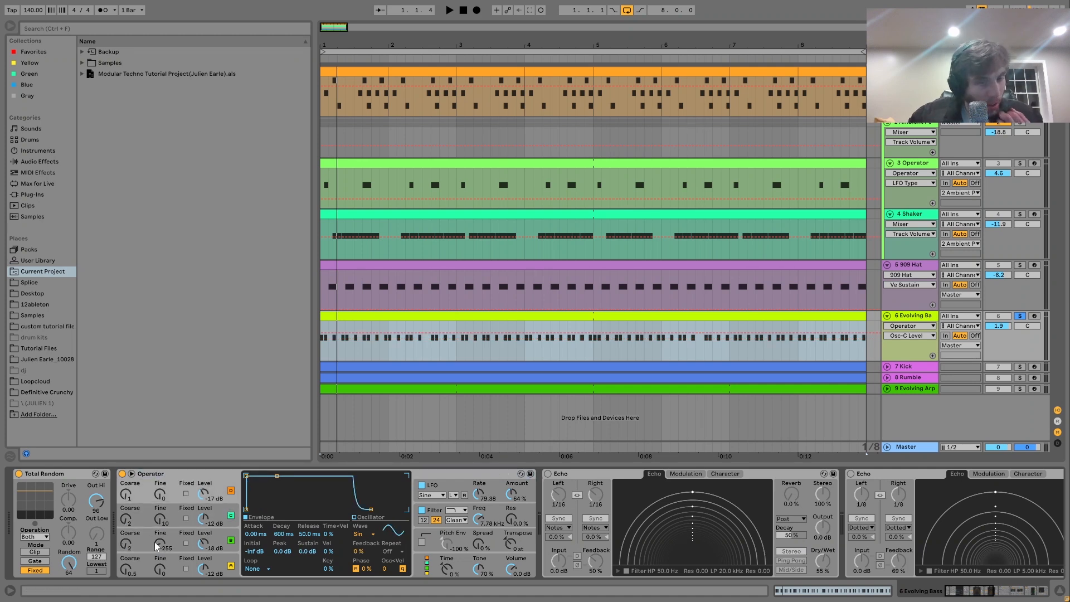
click(435, 518)
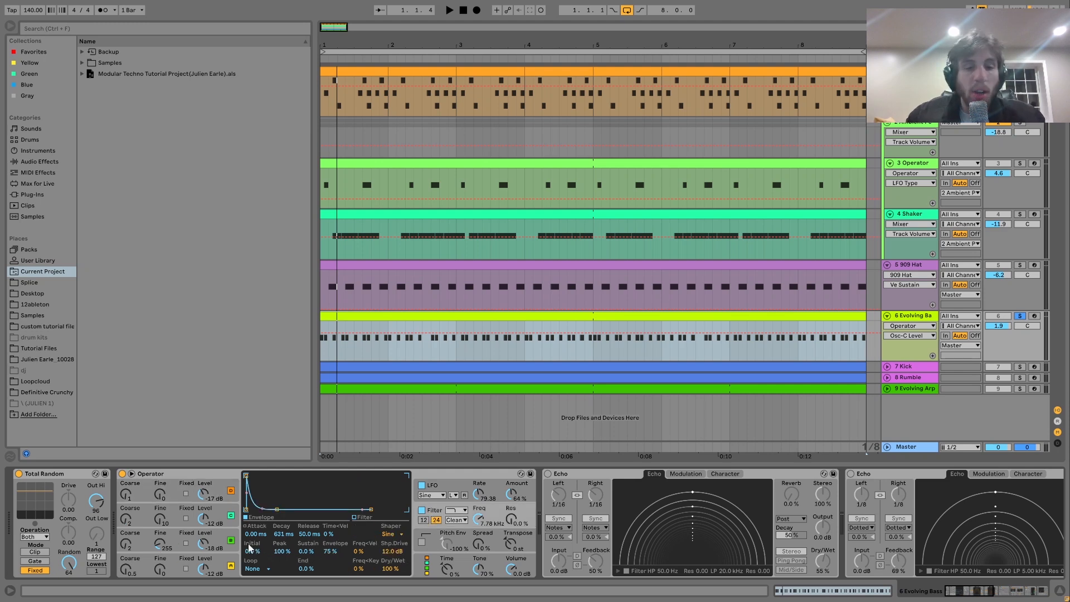
click(454, 487)
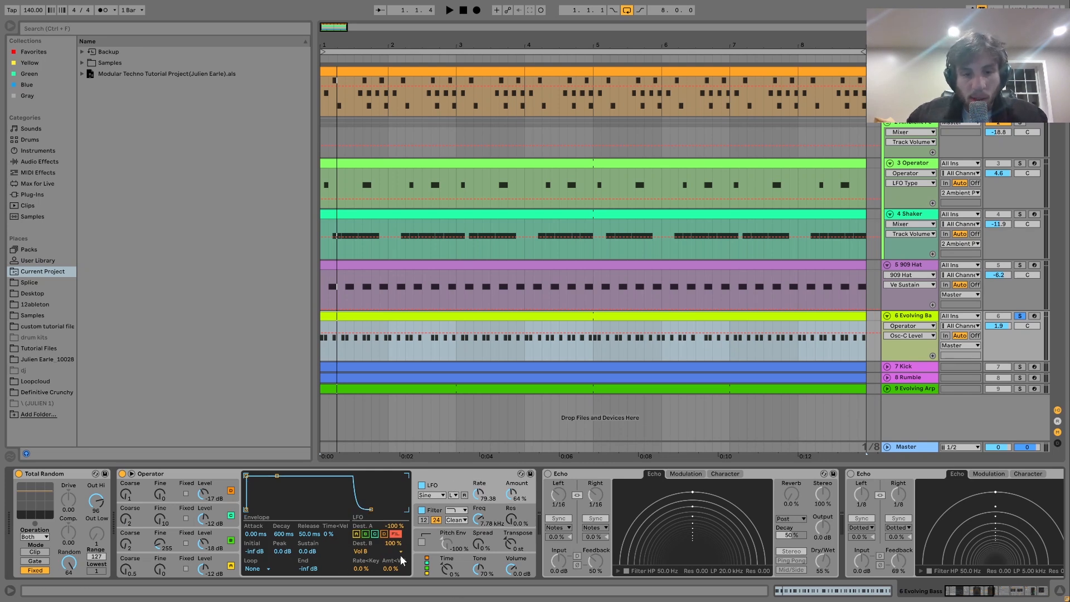
- Play the Evolving Bass with both Echo devices bypassed, and add the Kick and Rumble to the solo
key(space)
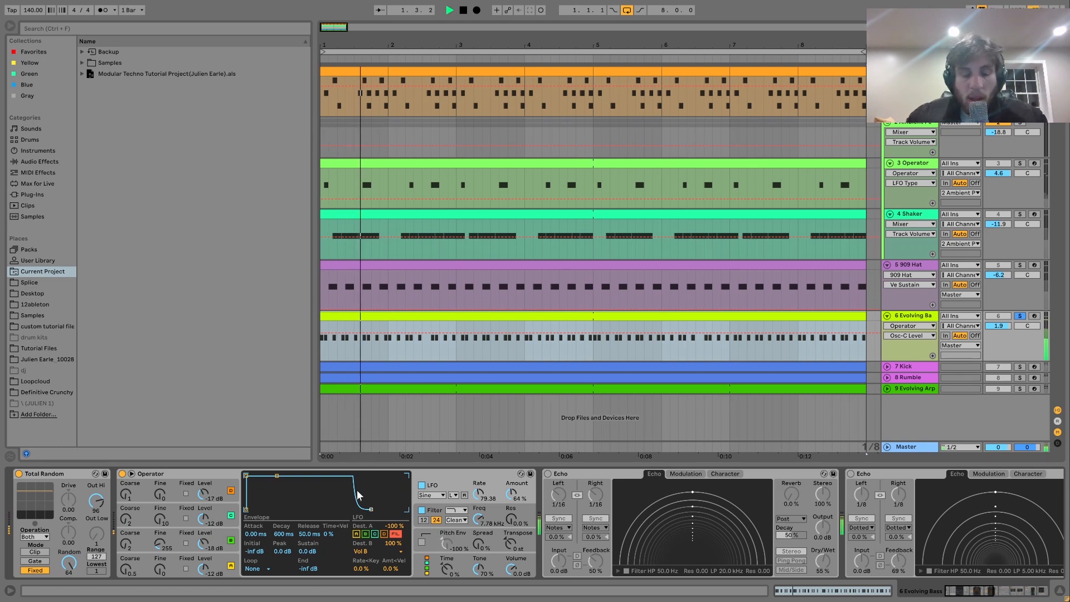
key(space)
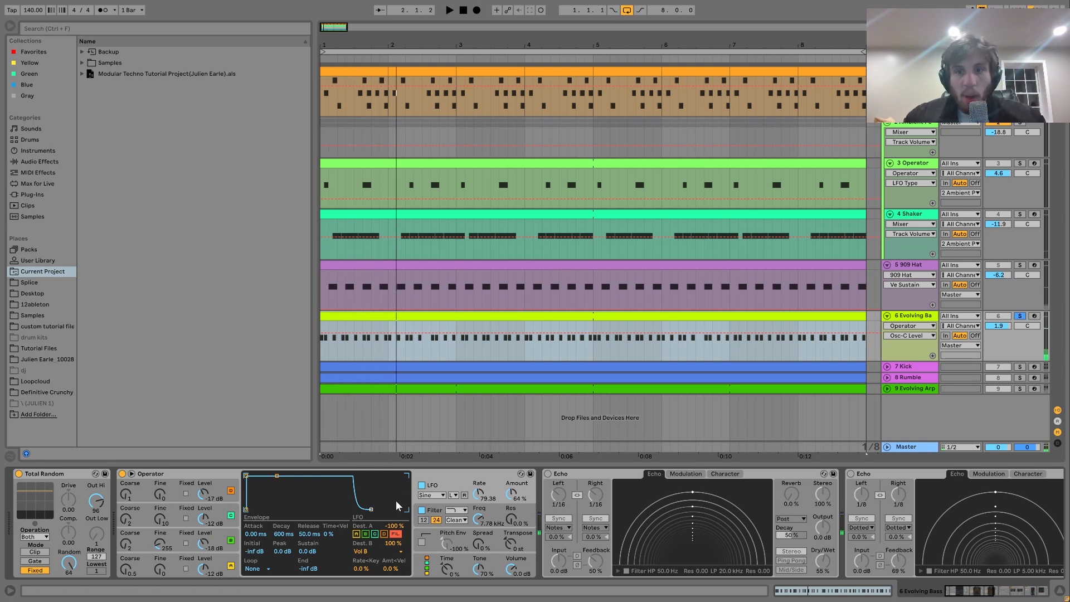
key(space)
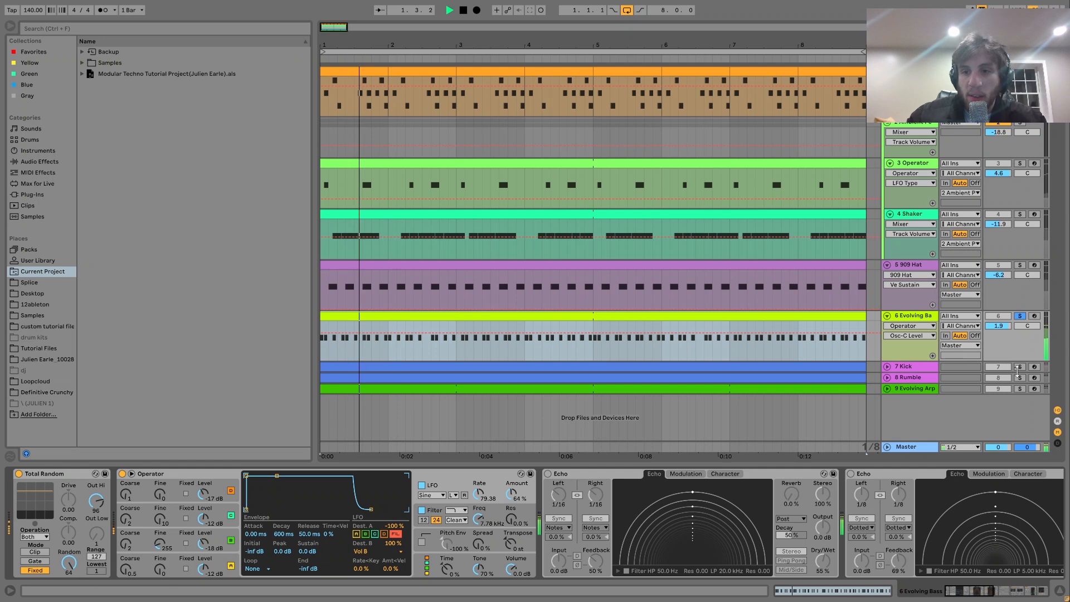
ctrl+click(1020, 367)
ctrl+click(1020, 378)
key(space)
- Re-enable both Echo devices on the Evolving Bass, play it with Kick and Rumble, and remove those two from the solo
click(853, 475)
click(548, 474)
key(space)
scroll(589, 504, right, 3)
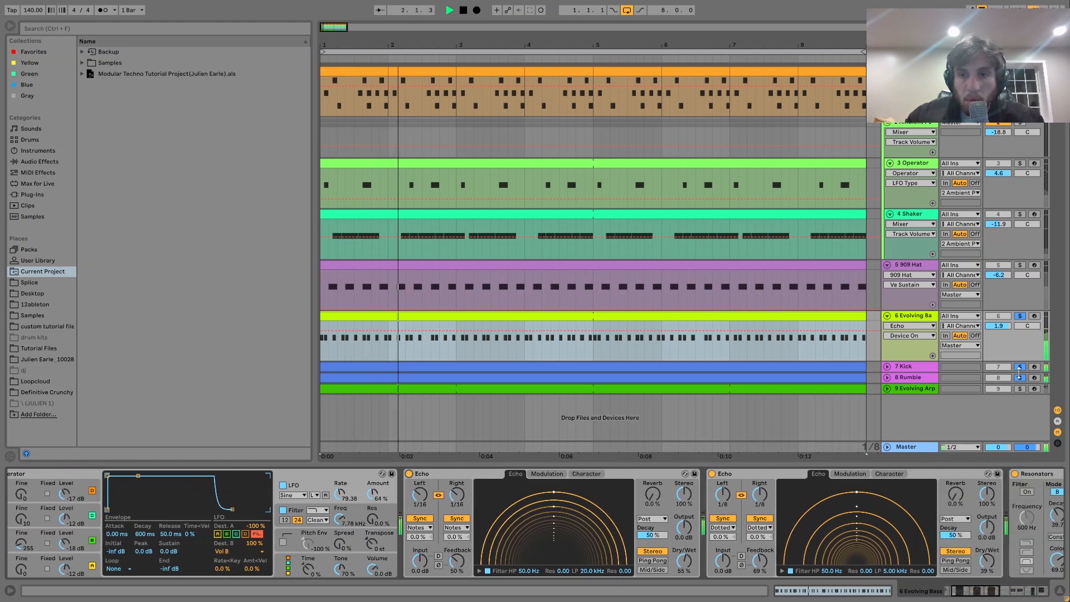
ctrl+click(1021, 378)
ctrl+click(1021, 367)
key(space)
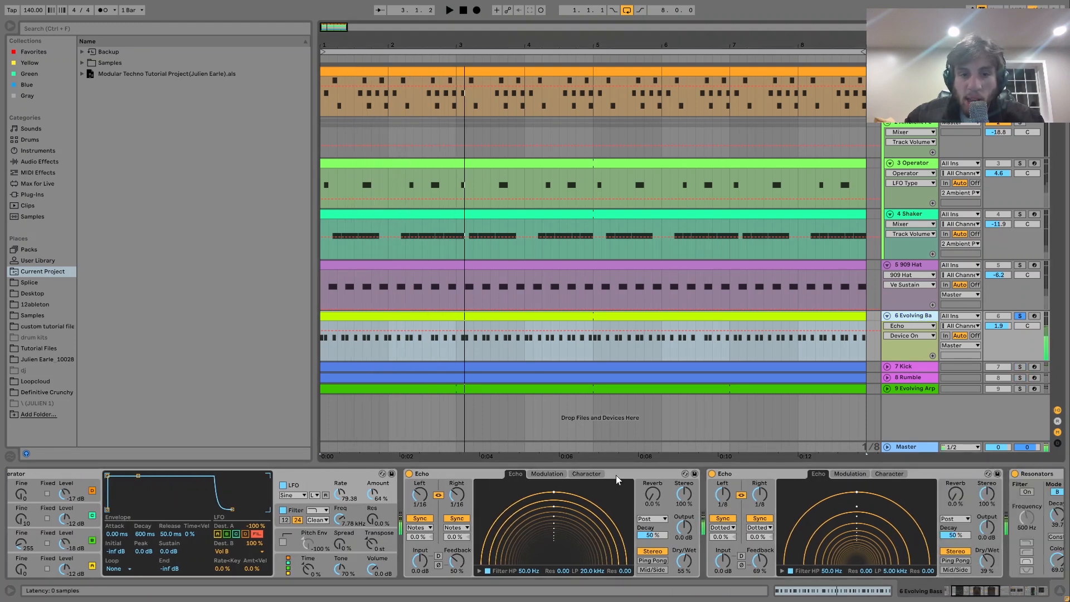
- Play the soloed Evolving Bass while reviewing its two Echo devices and the Resonators that follow
scroll(547, 516, right, 1)
scroll(547, 517, right, 2)
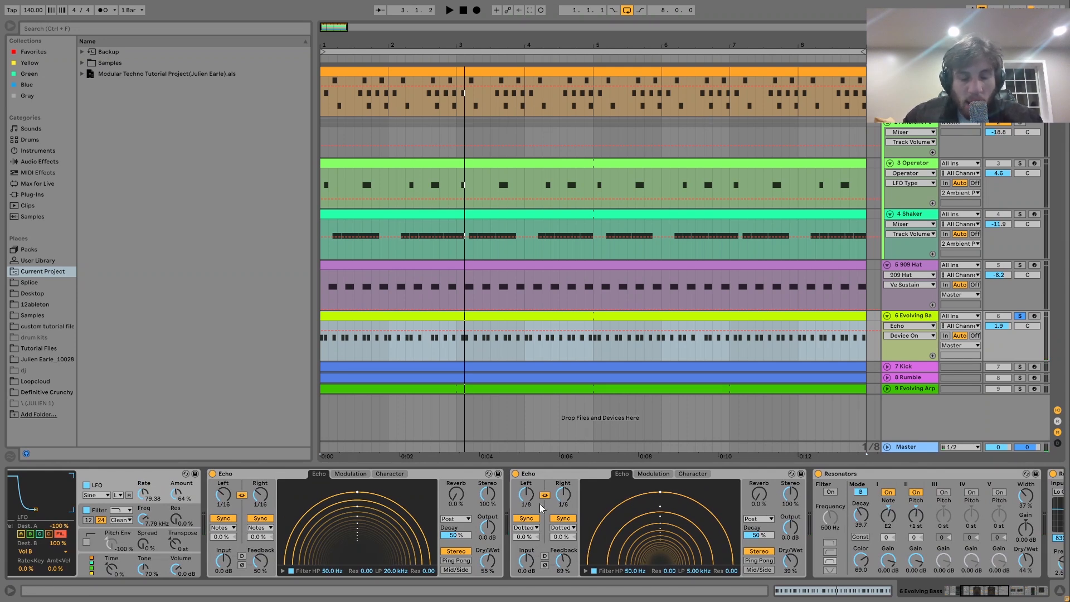
key(space)
scroll(667, 534, right, 2)
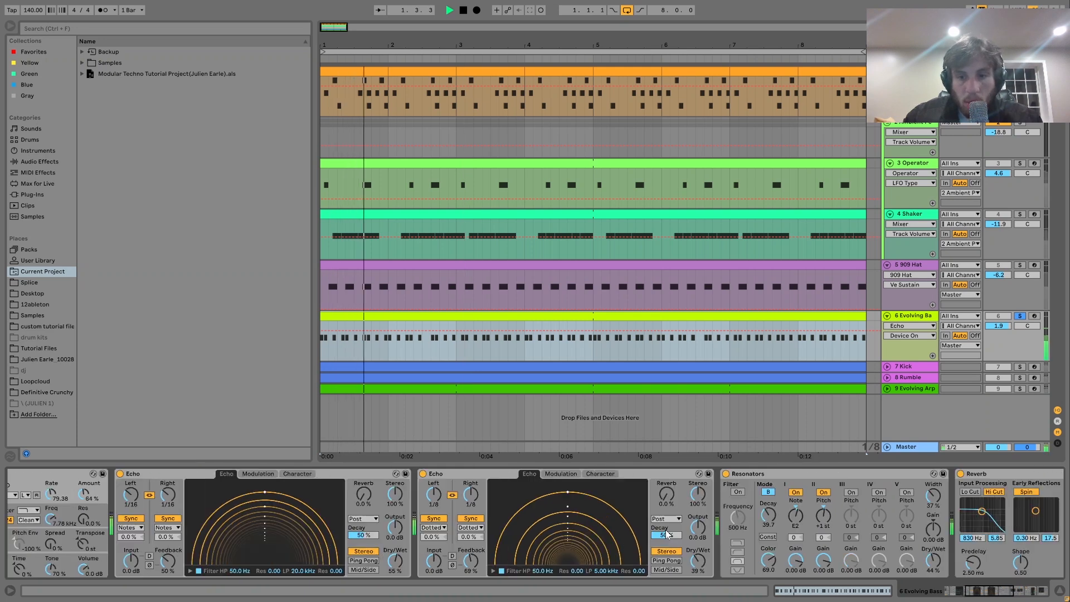
scroll(668, 534, right, 8)
key(space)
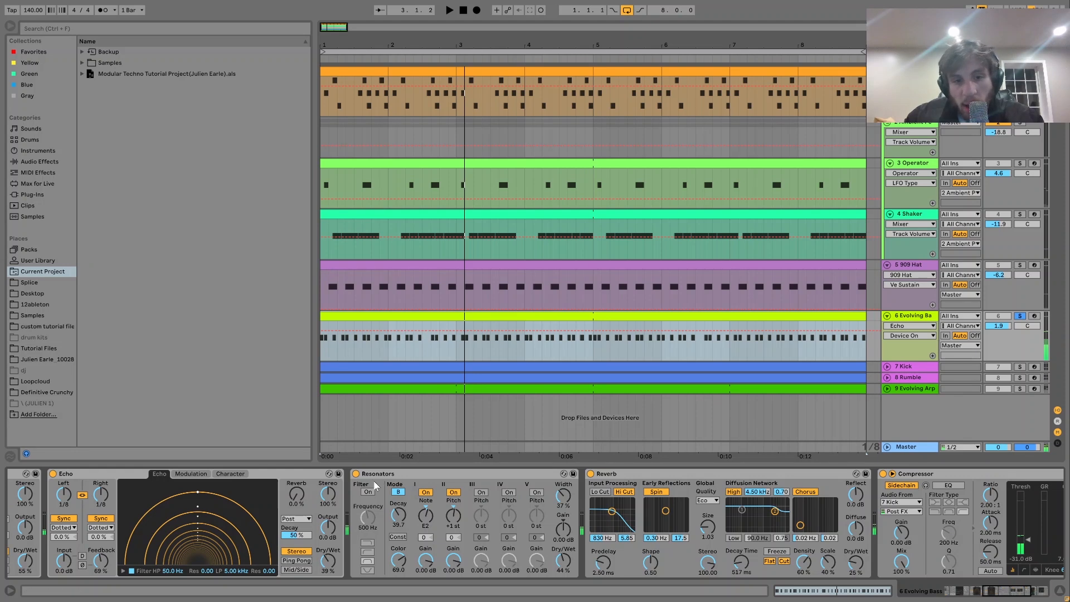
- Compare the soloed Evolving Bass with the Resonators bypassed and re-enabled
click(357, 474)
key(space)
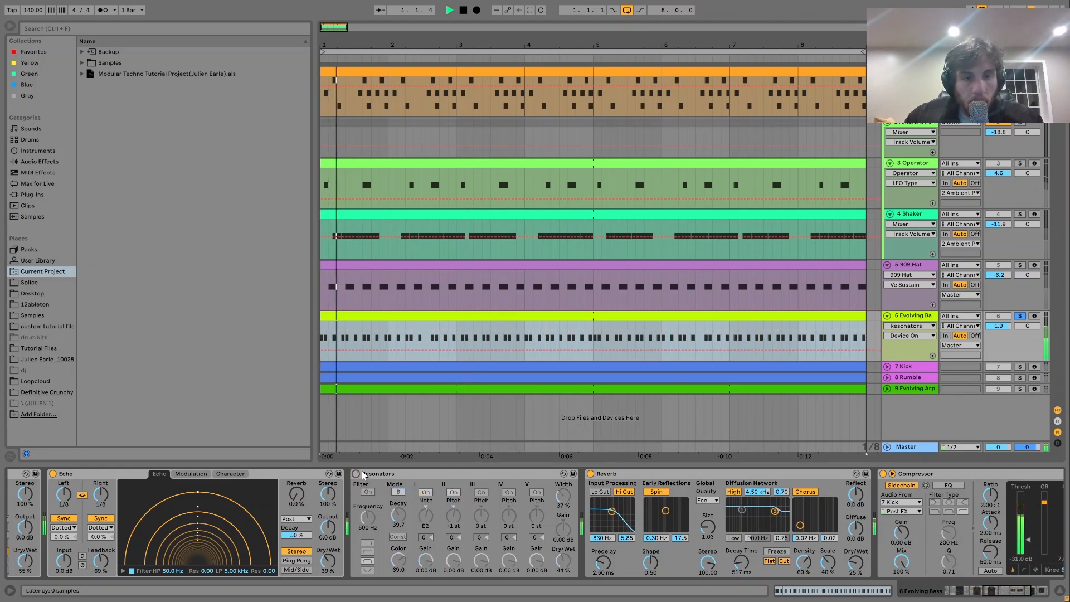
click(356, 474)
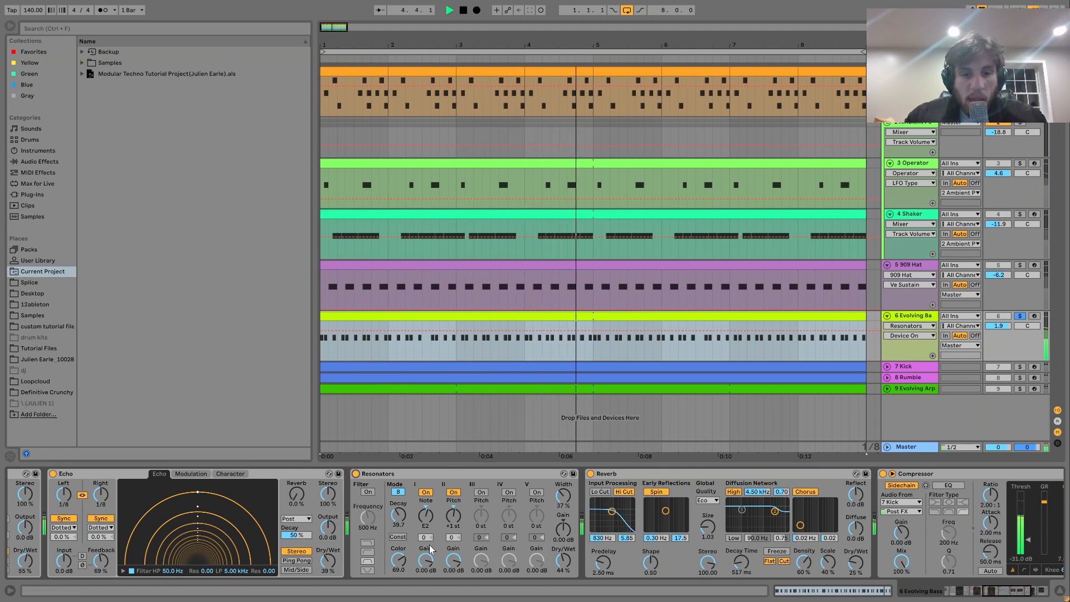
- Examine the bass chain's Reverb, kick-sidechained Compressor and Auto Filter, with a short playback of the soloed track
scroll(554, 552, right, 5)
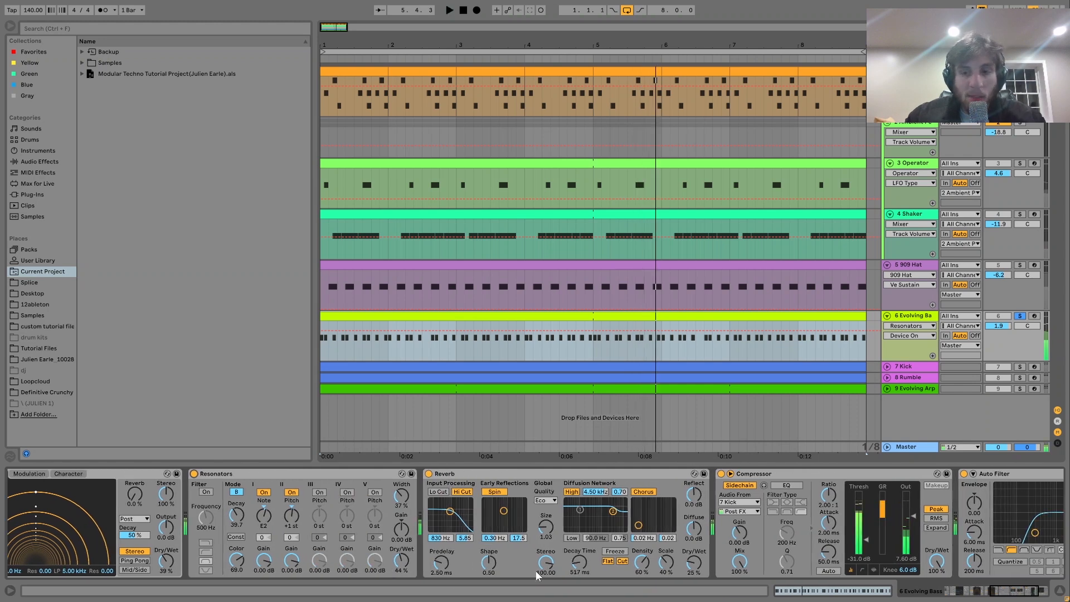
scroll(596, 566, right, 3)
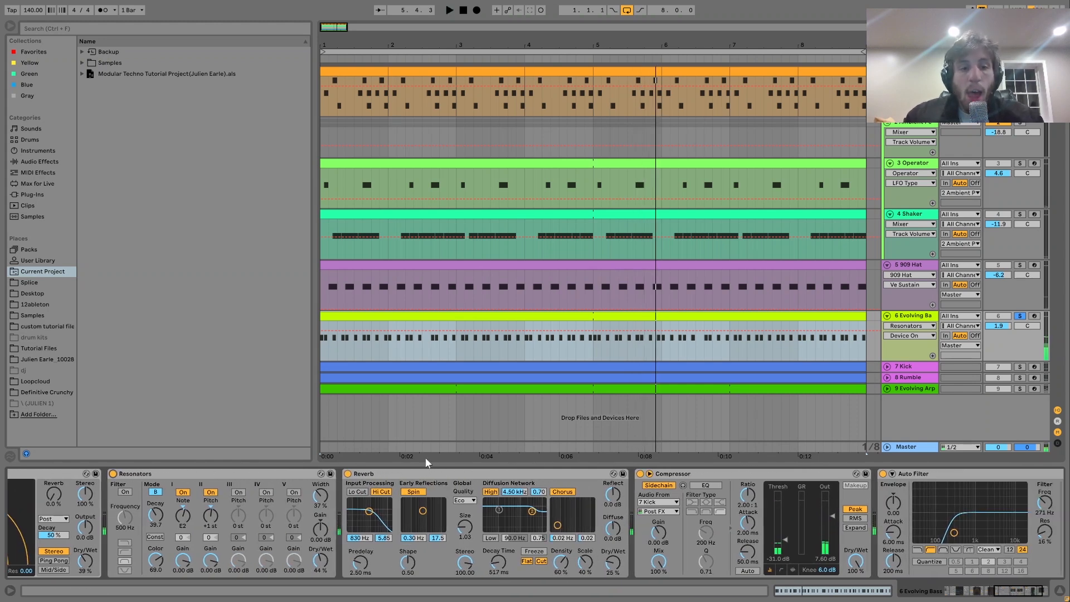
scroll(425, 532, right, 3)
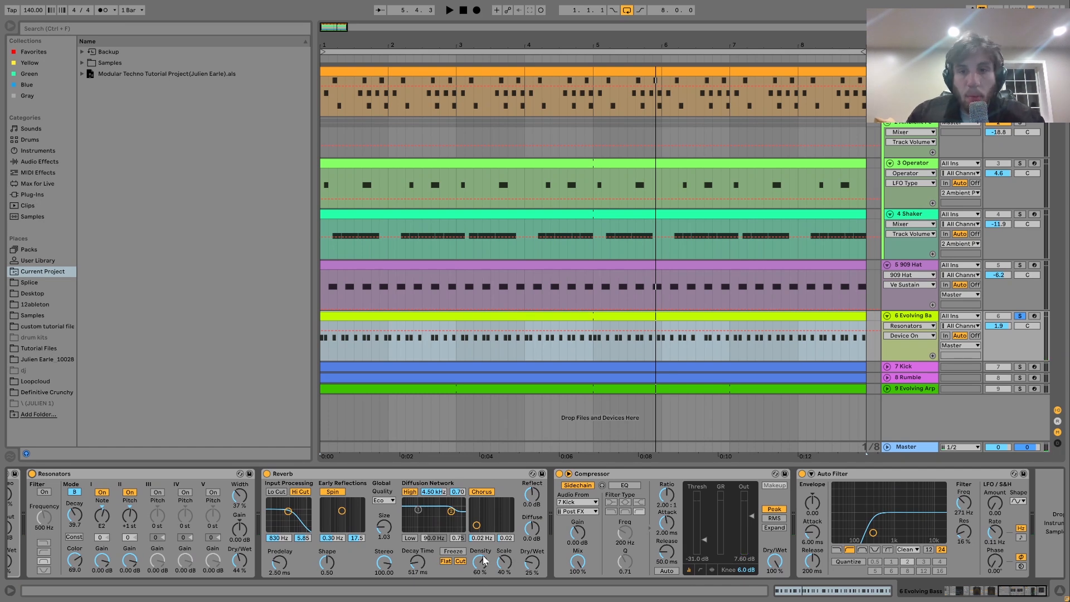
key(space)
scroll(561, 552, right, 1)
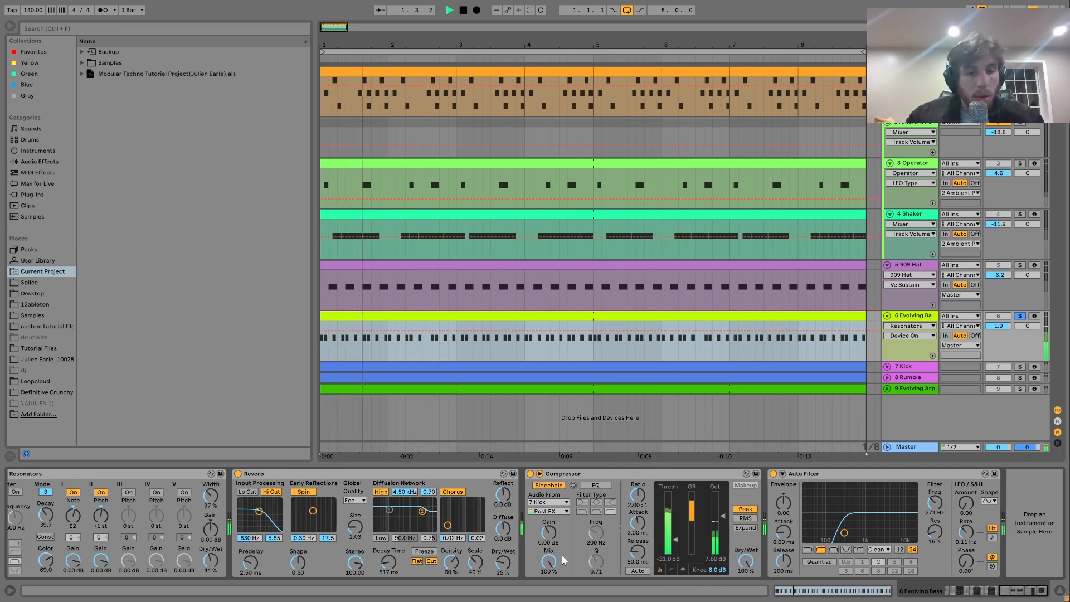
key(space)
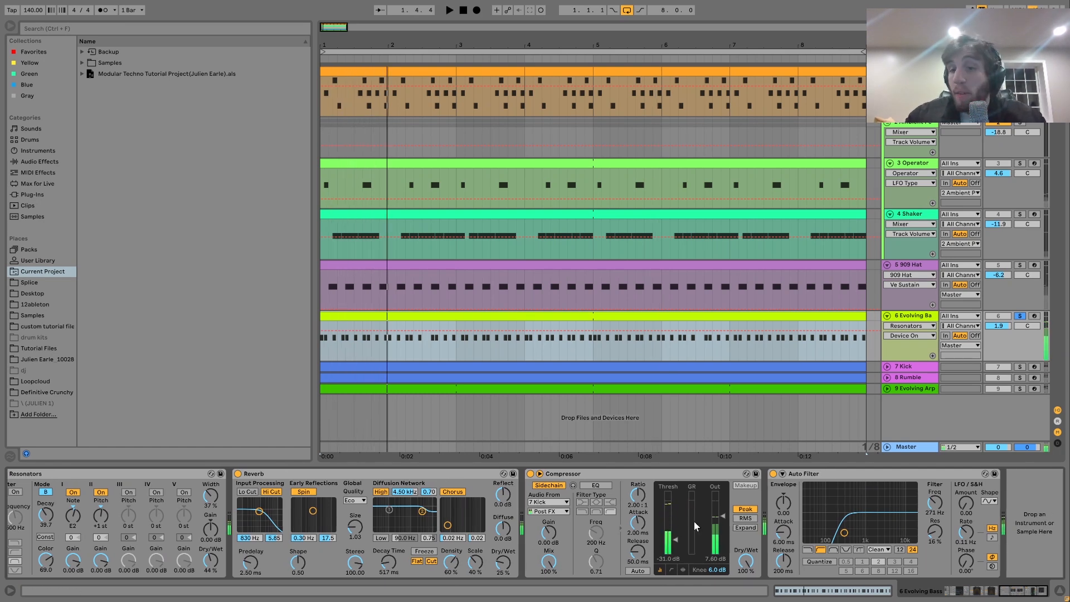
click(629, 475)
click(813, 474)
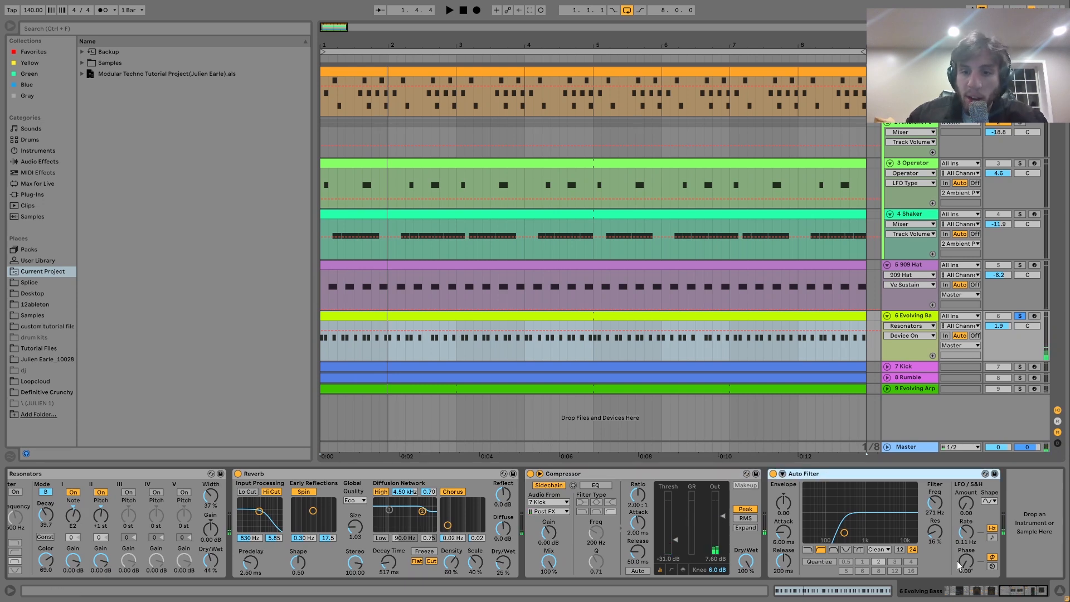
- Play Kick and Rumble soloed together with the Evolving Bass, and clear all solos to hear the full mix
click(1020, 367)
click(1020, 377)
key(space)
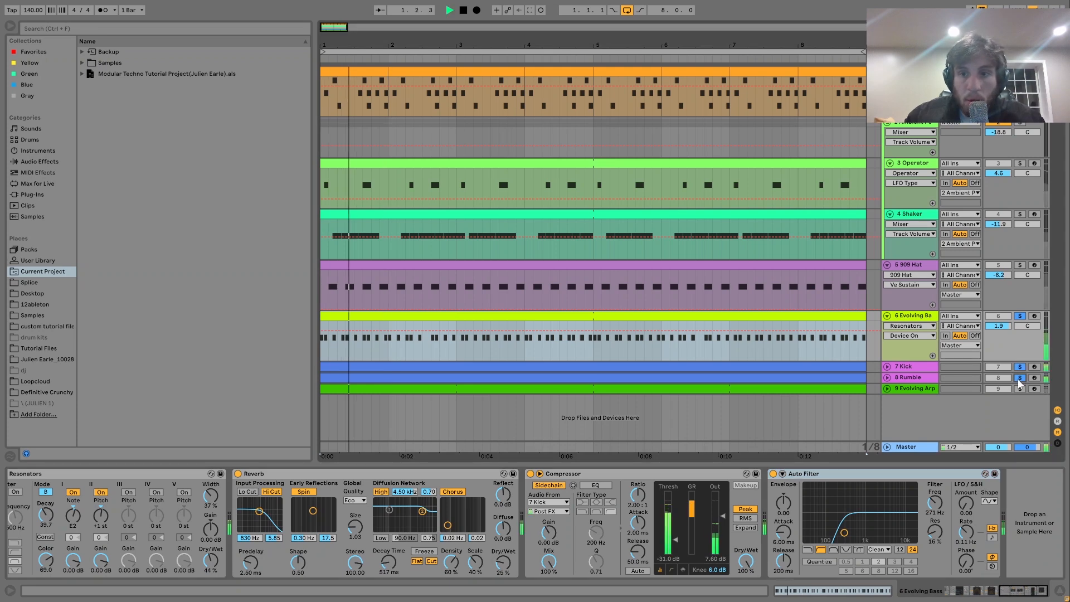
click(1021, 316)
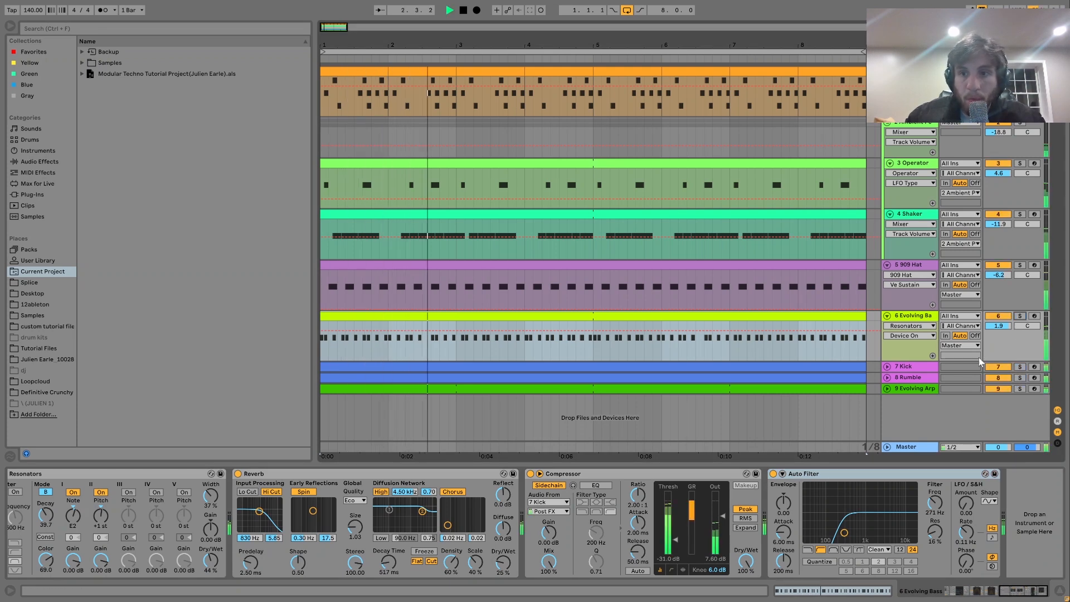
key(space)
- Solo only the Kick and Rumble tracks and play them together
click(1020, 367)
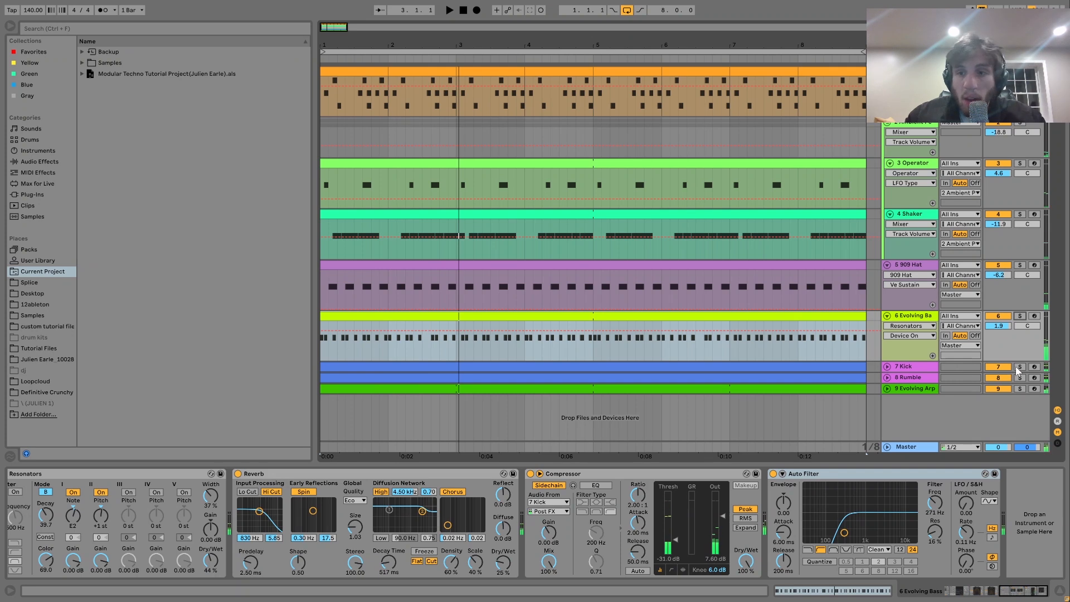
key(space)
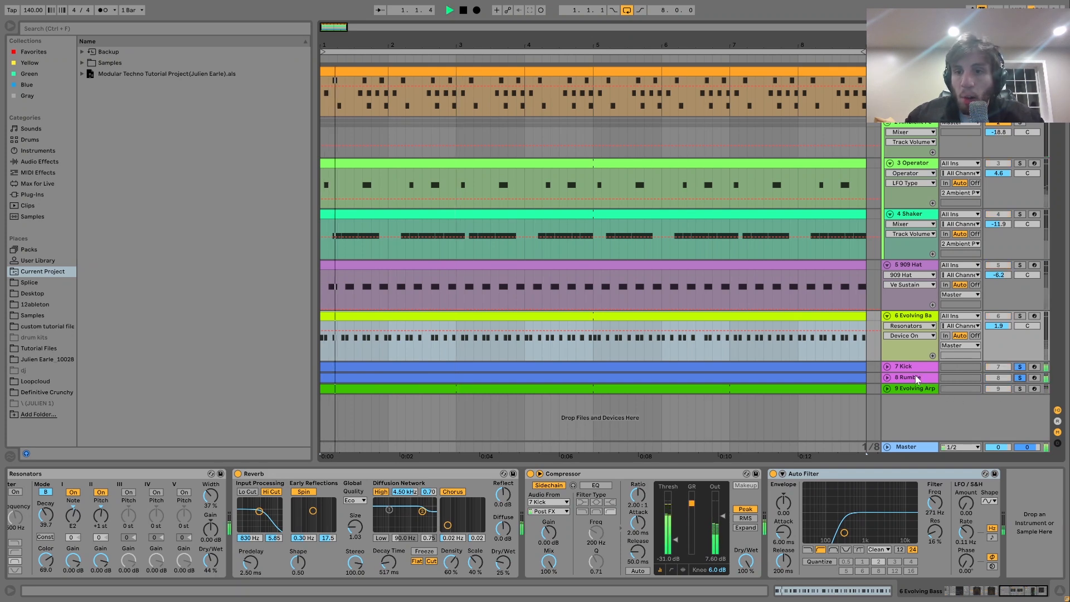
- Leave only the Kick track soloed and delete the Drum Buss from its device chain
key(space)
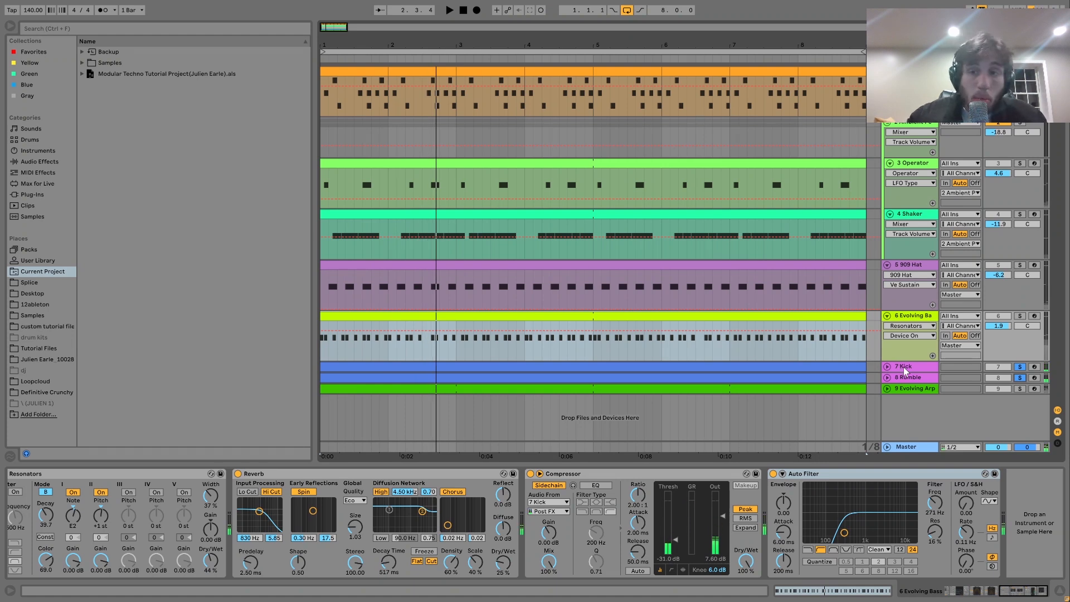
click(904, 367)
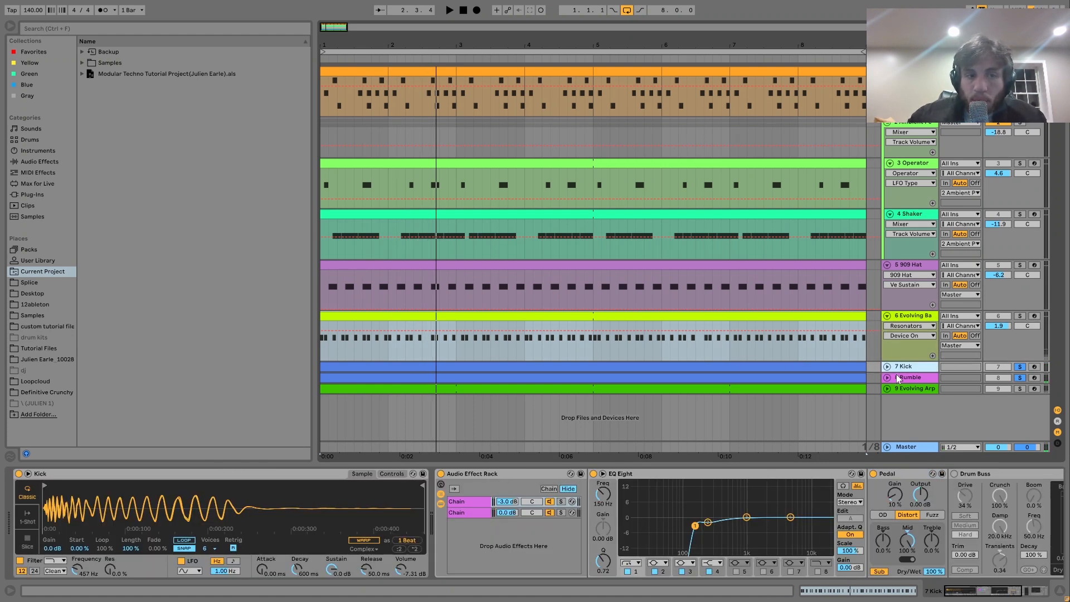
click(899, 378)
click(906, 367)
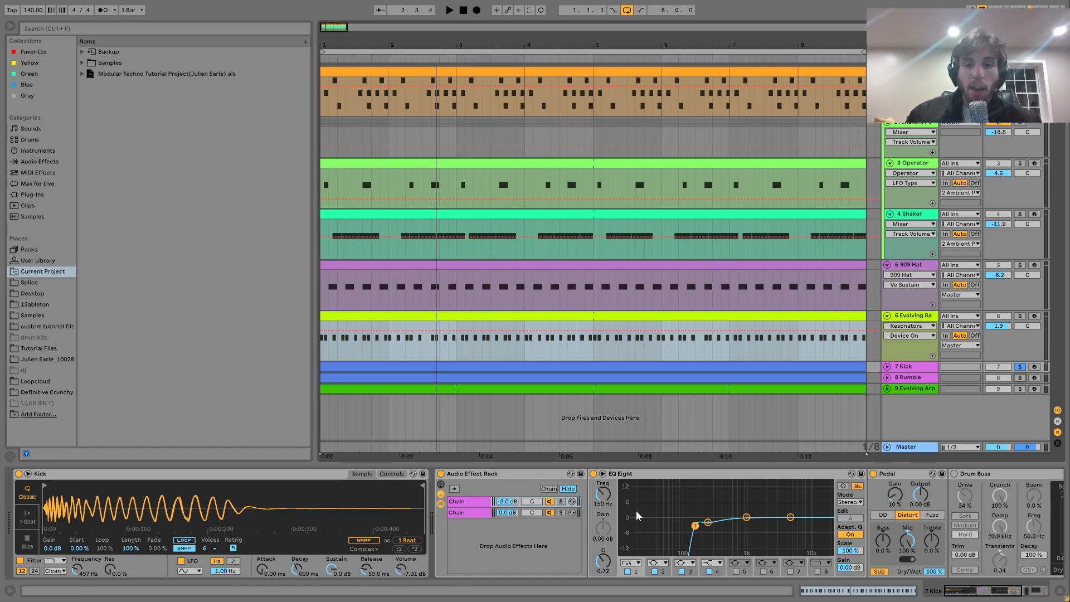
scroll(632, 511, right, 5)
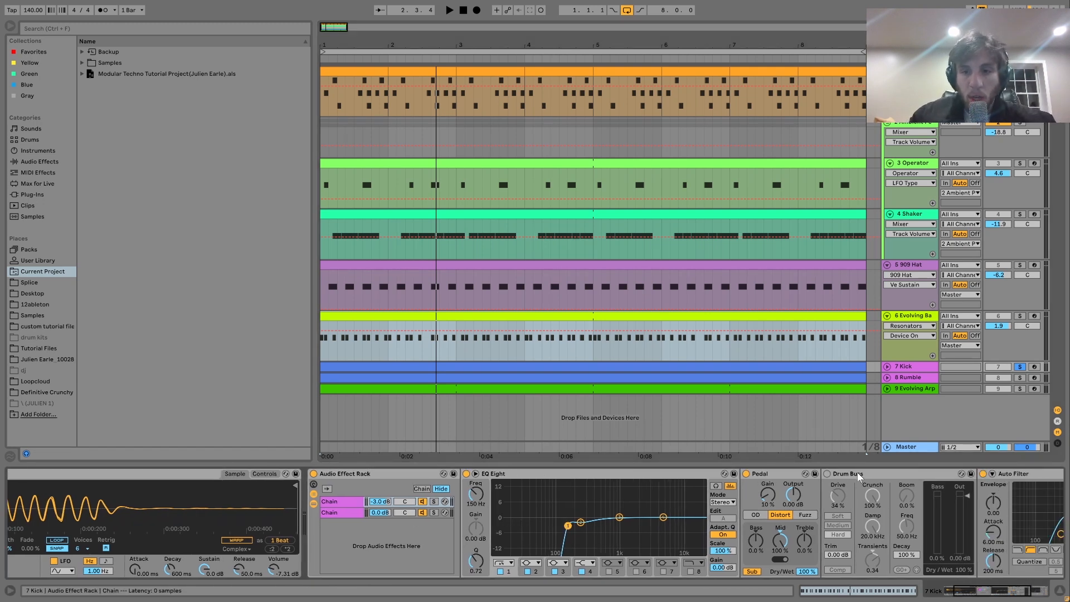
key(Delete)
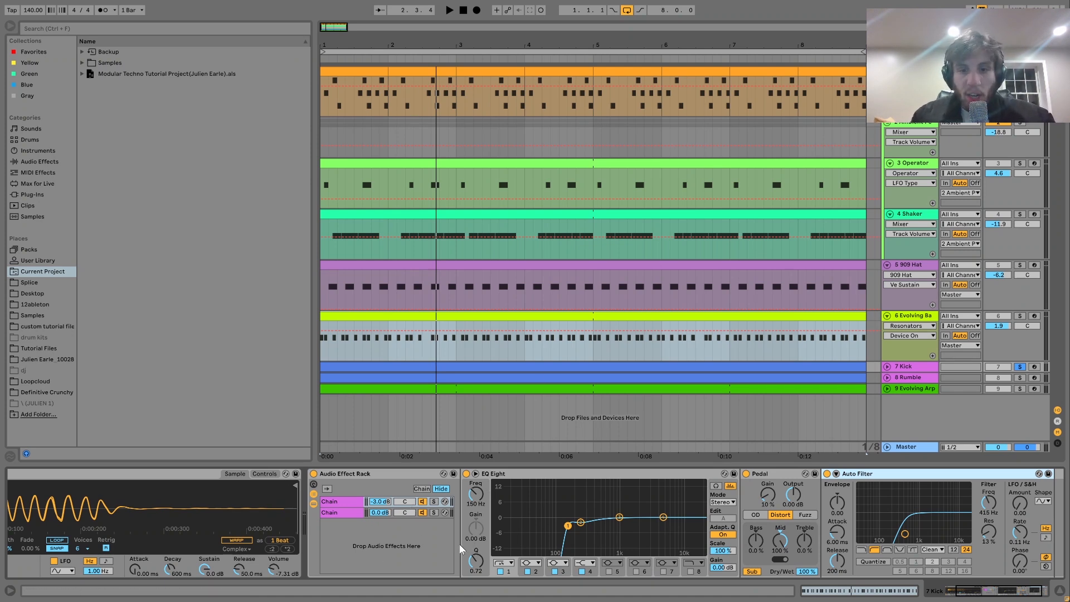
scroll(460, 544, right, 2)
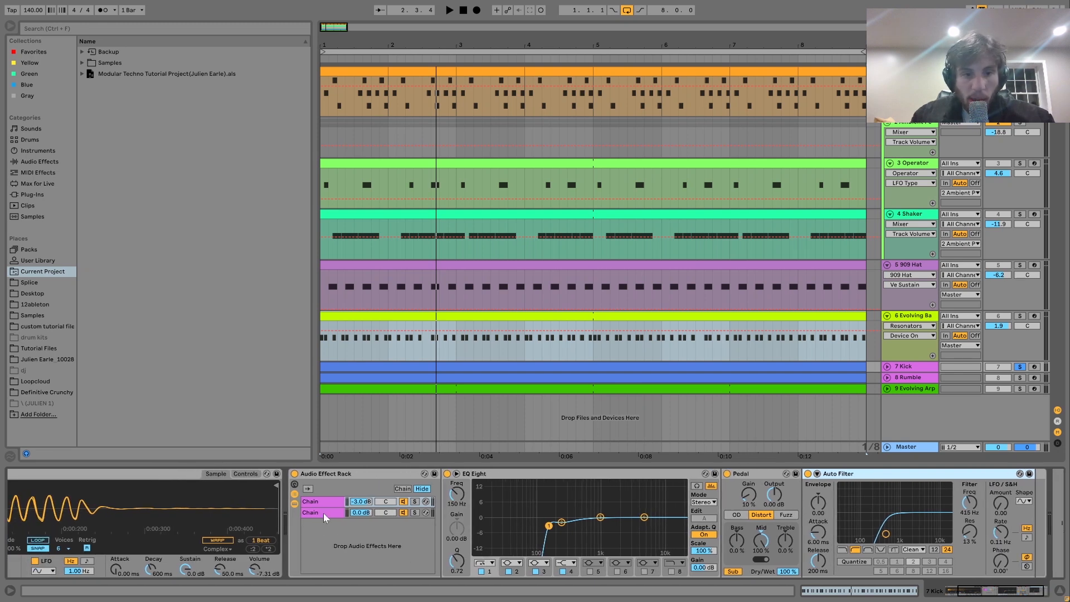
- Audition the Kick with the rack's second and first chains soloed in turn, and clear the chain solo
click(323, 513)
key(space)
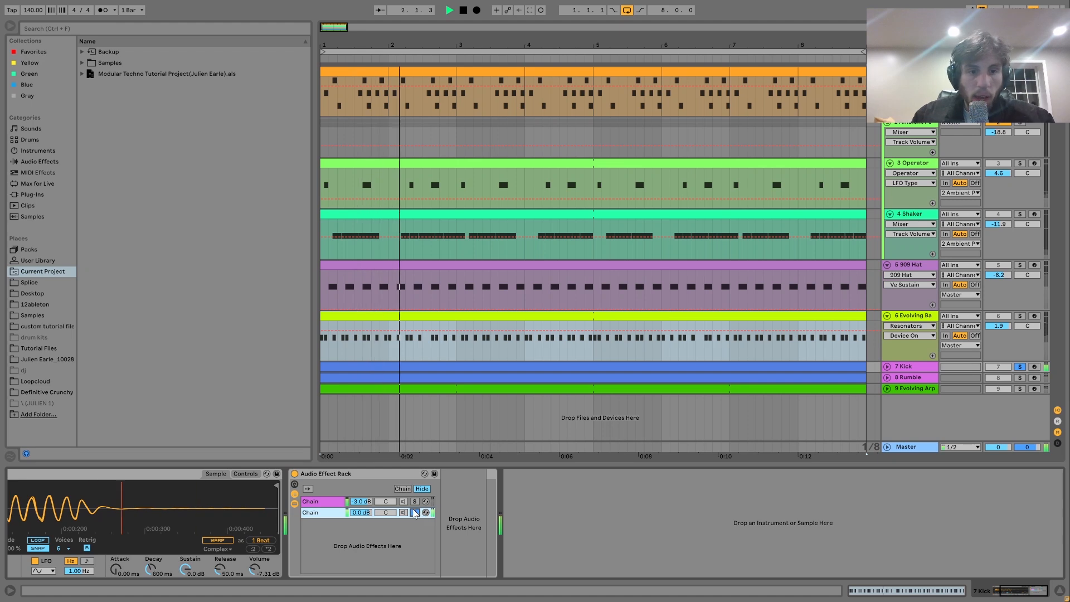
click(415, 502)
key(space)
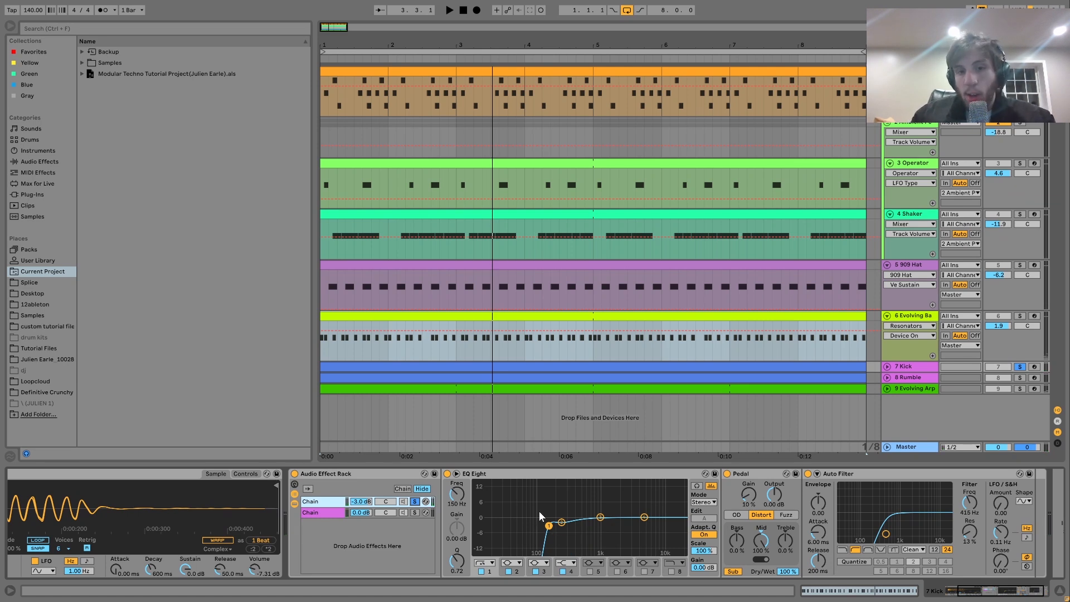
click(755, 492)
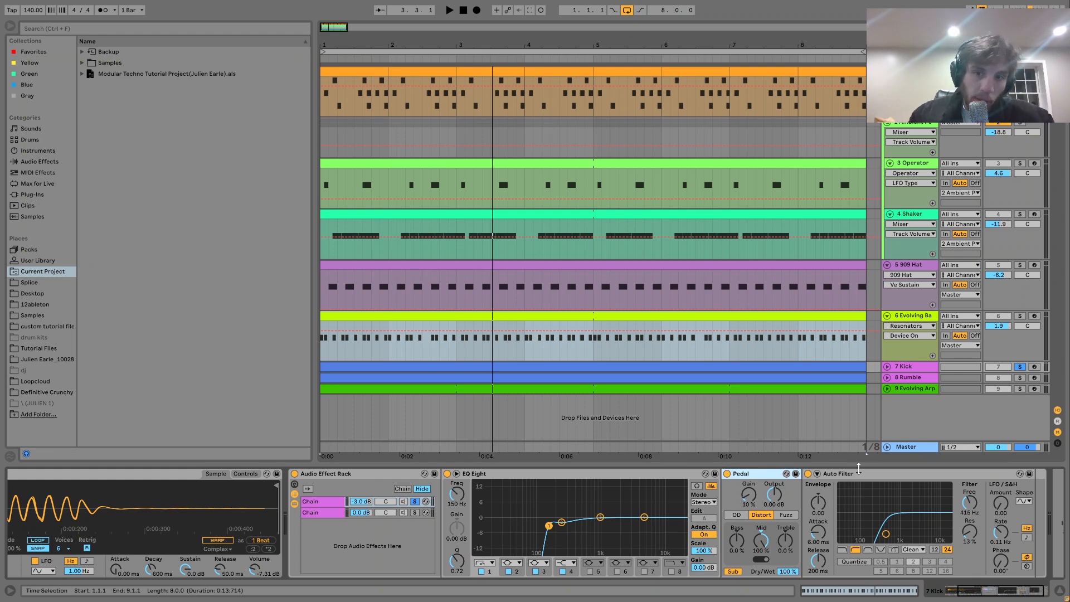
key(space)
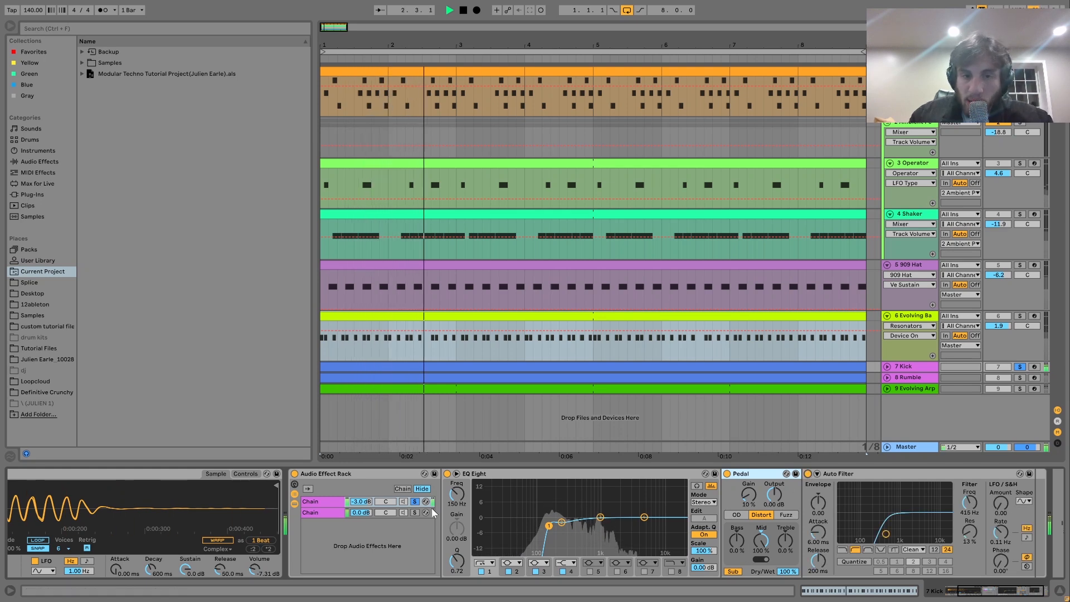
click(414, 503)
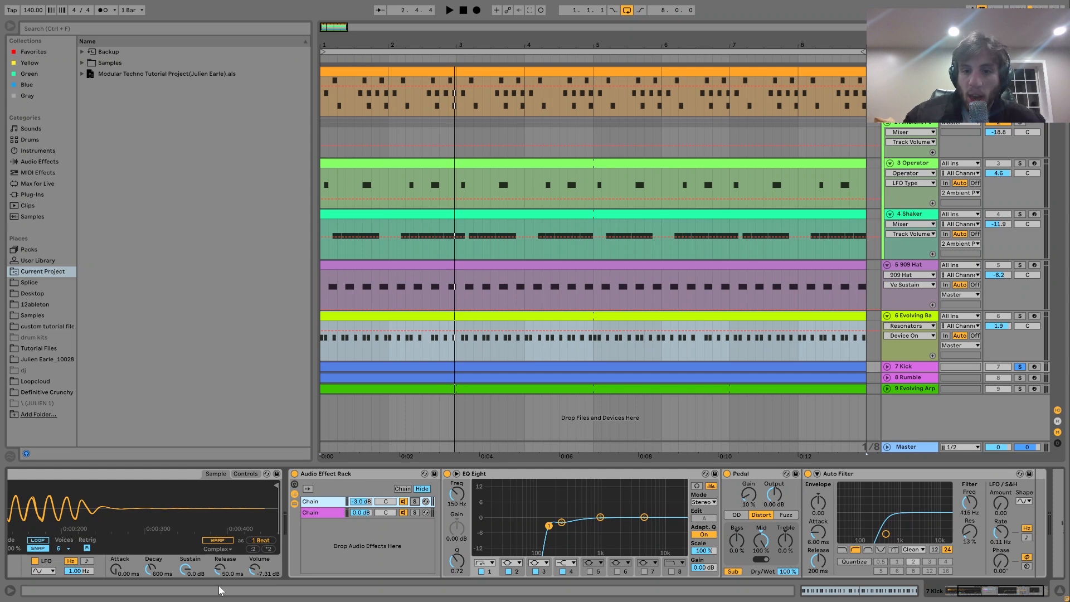
- Try the Pedal distortion on the whole kick with the Audio Effect Rack bypassed, then delete the extra Pedal and re-enable the rack
drag(745, 475, 309, 486)
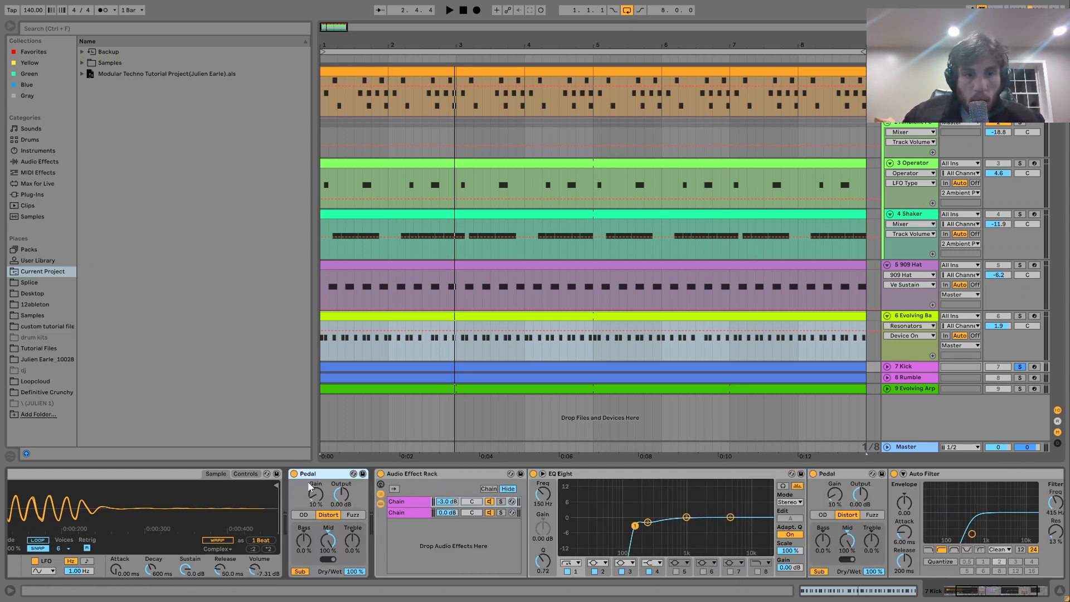
click(381, 473)
key(space)
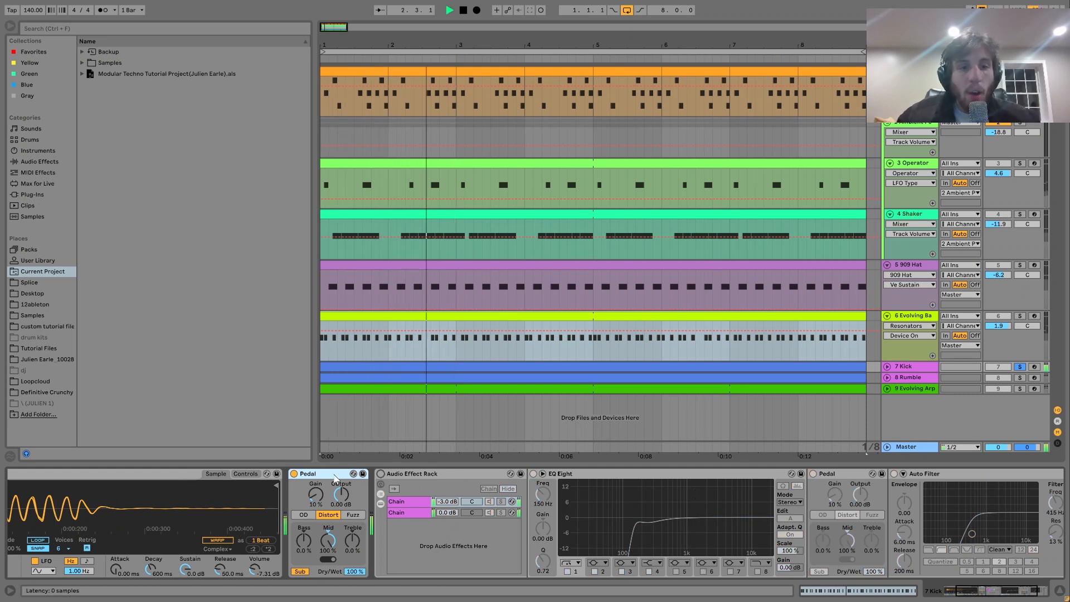
key(Delete)
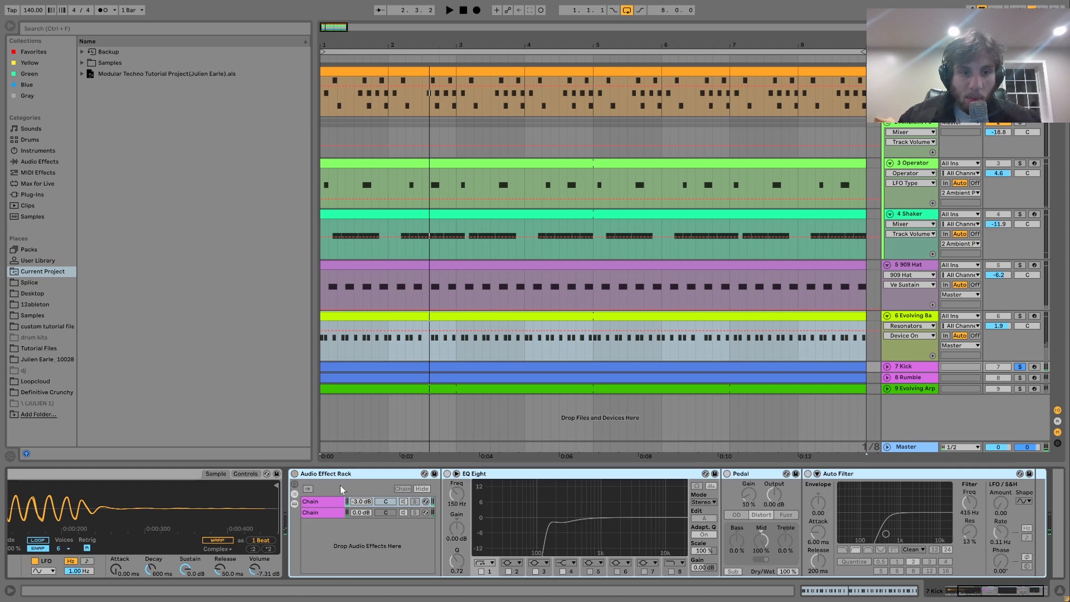
click(294, 473)
- Play the Kick with only the rack's first chain soloed, and clear that solo to hear both chains together
click(330, 501)
click(414, 501)
key(space)
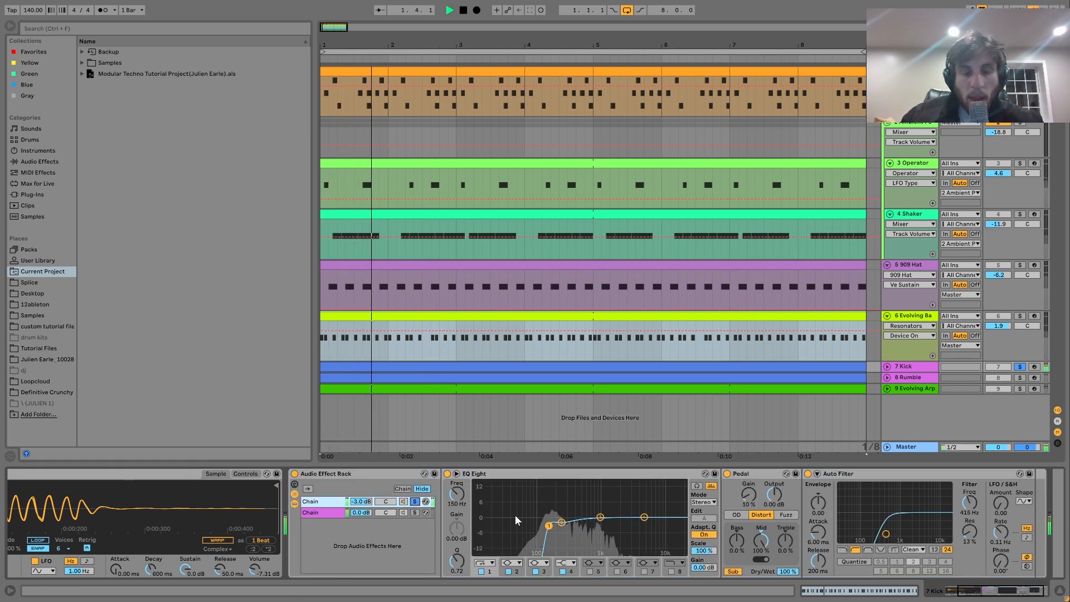
click(414, 501)
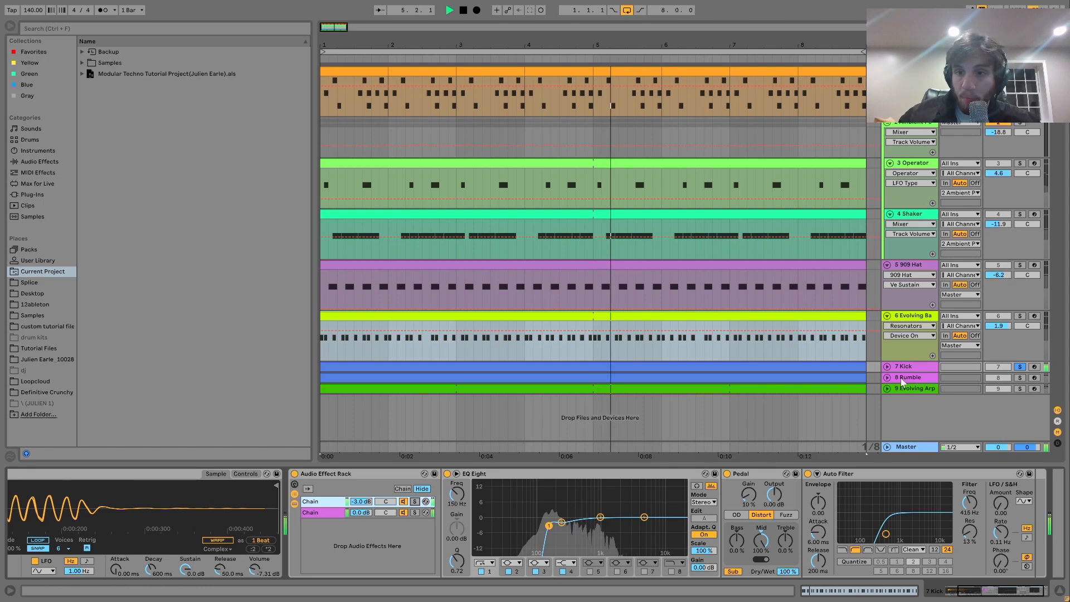
- Solo only the Rumble track and examine its Delay, Amp, Auto Filter, Compressor and EQ Eight chain
click(1020, 378)
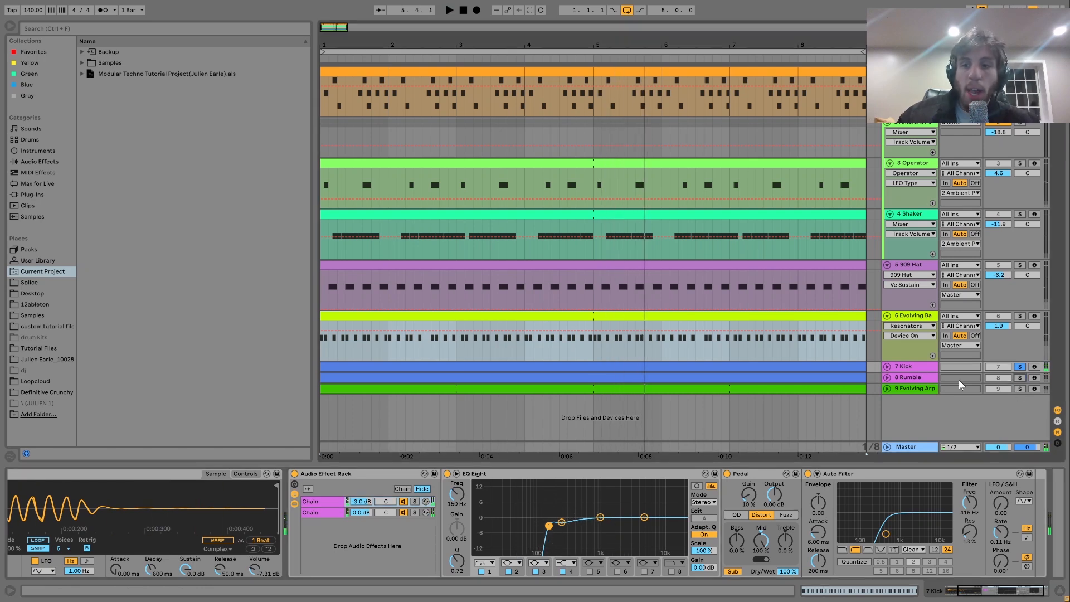
double_click(907, 381)
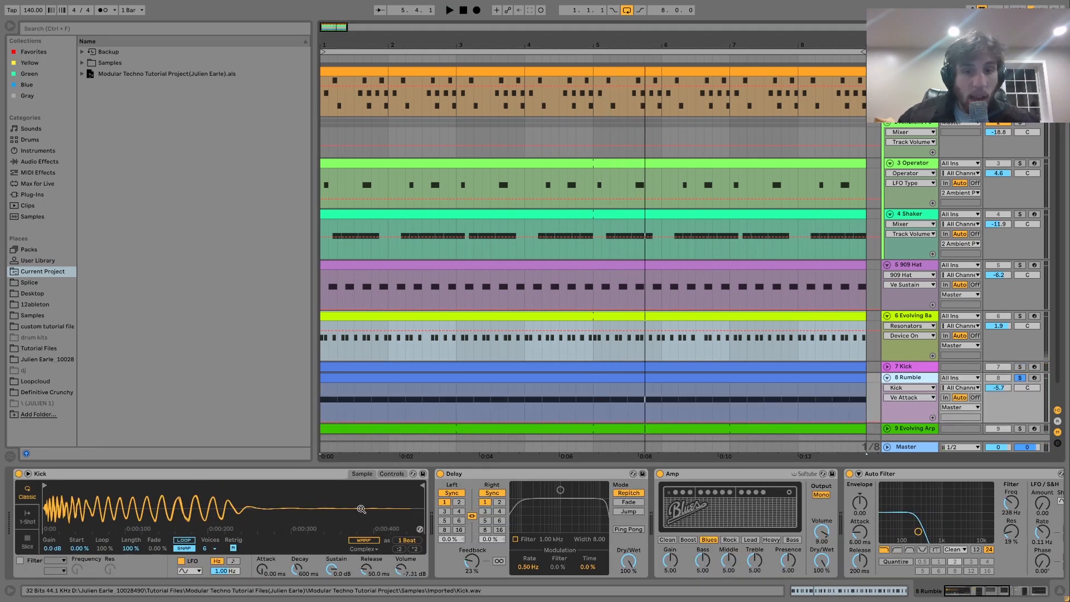
scroll(753, 553, right, 10)
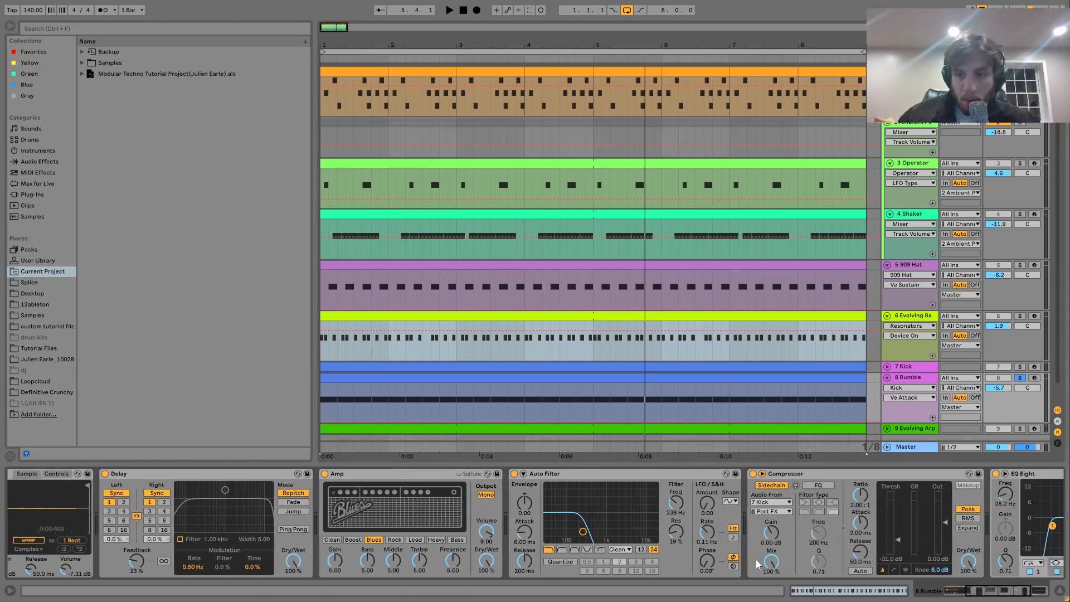
scroll(767, 566, left, 6)
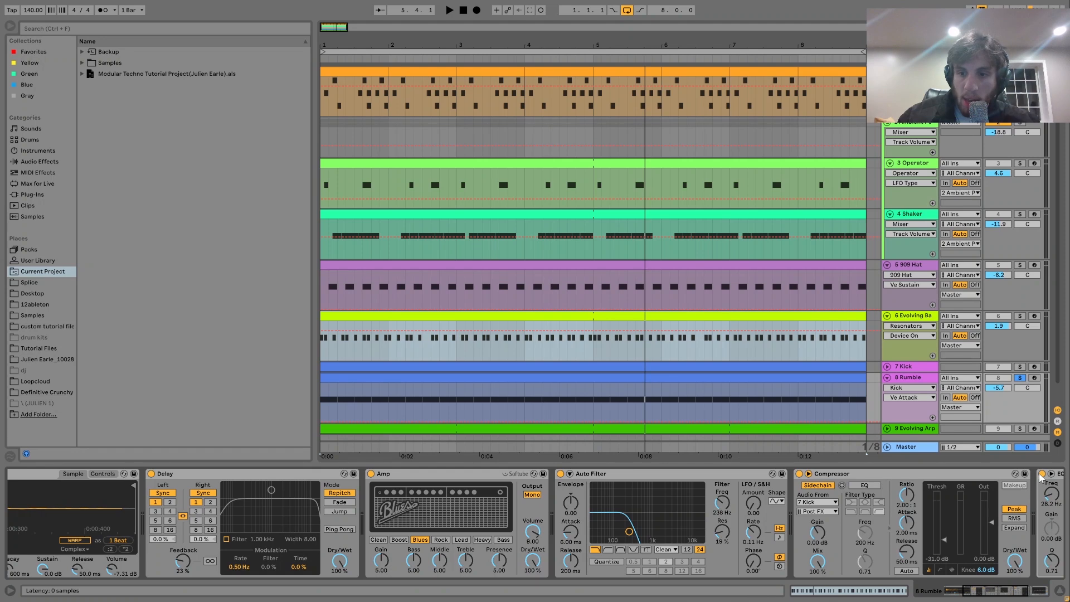
- Bypass the Rumble's EQ Eight, Compressor, Auto Filter and Amp so that only the Delay processes the kick sample
click(800, 474)
click(561, 474)
click(371, 474)
click(151, 474)
click(151, 474)
- Audition the soloed Rumble through its Delay alone and test the Feedback control
key(space)
key(ctrl+z)
key(space)
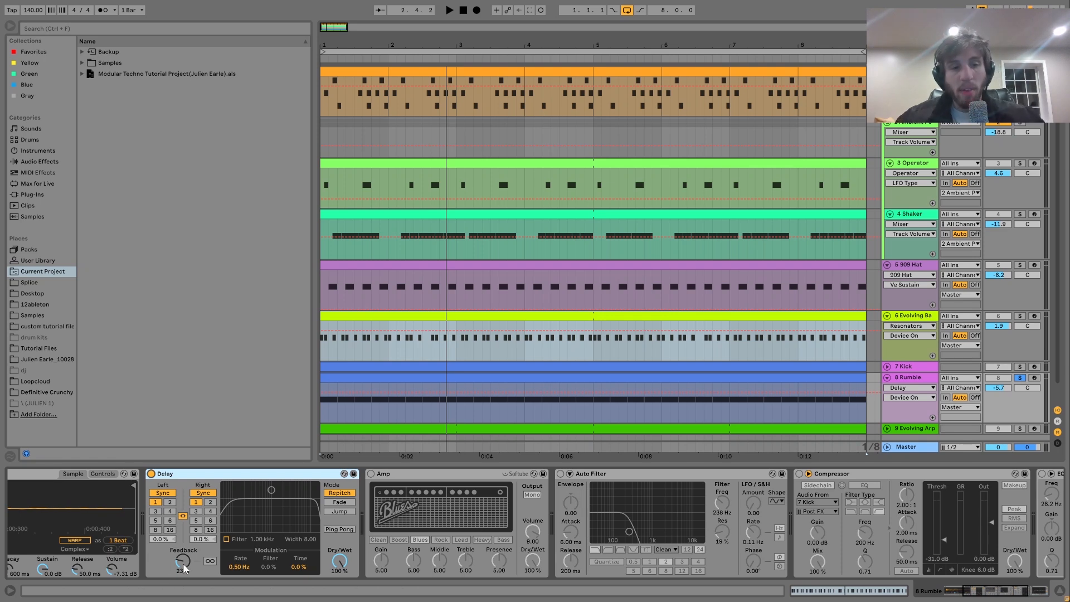
key(space)
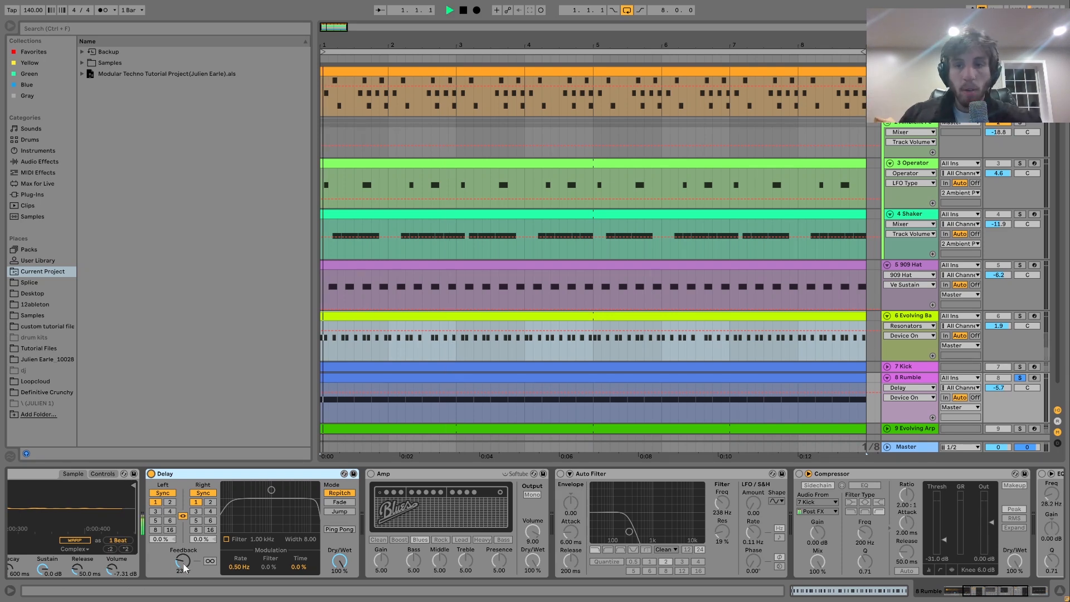
mouse_move(185, 565)
mouse_down()
mouse_move(185, 546)
mouse_move(178, 580)
mouse_up()
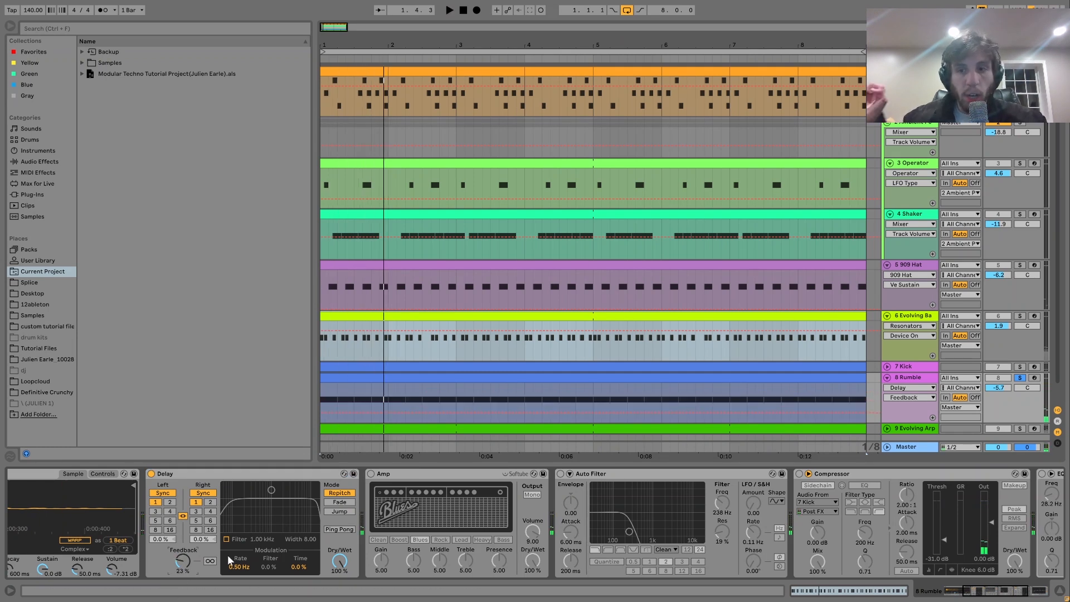
key(space)
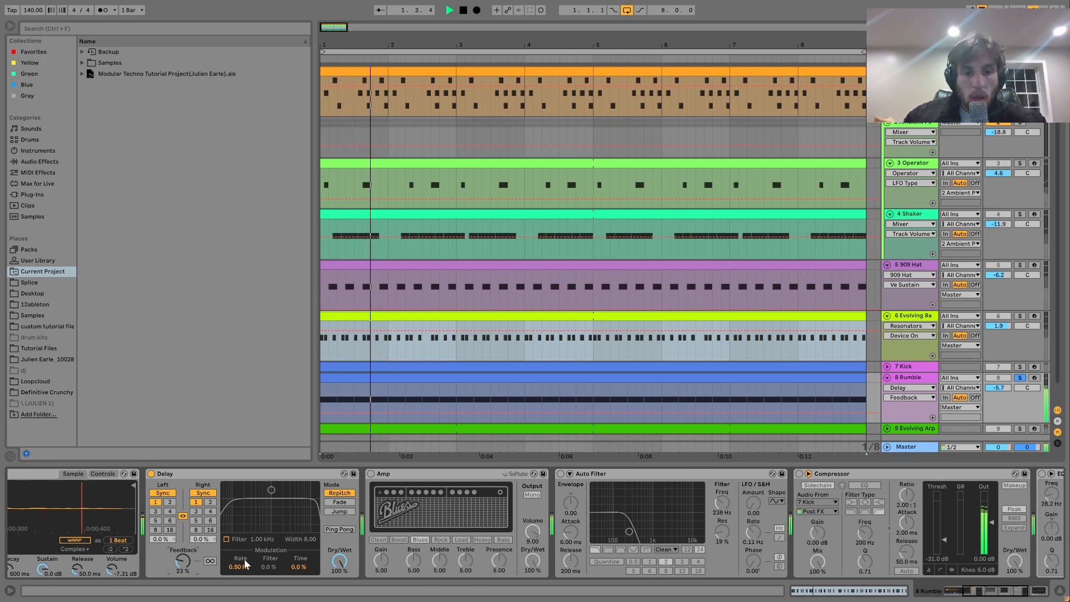
- Re-enable the Rumble's Amp, Auto Filter and kick-sidechained Compressor one by one during playback
click(370, 474)
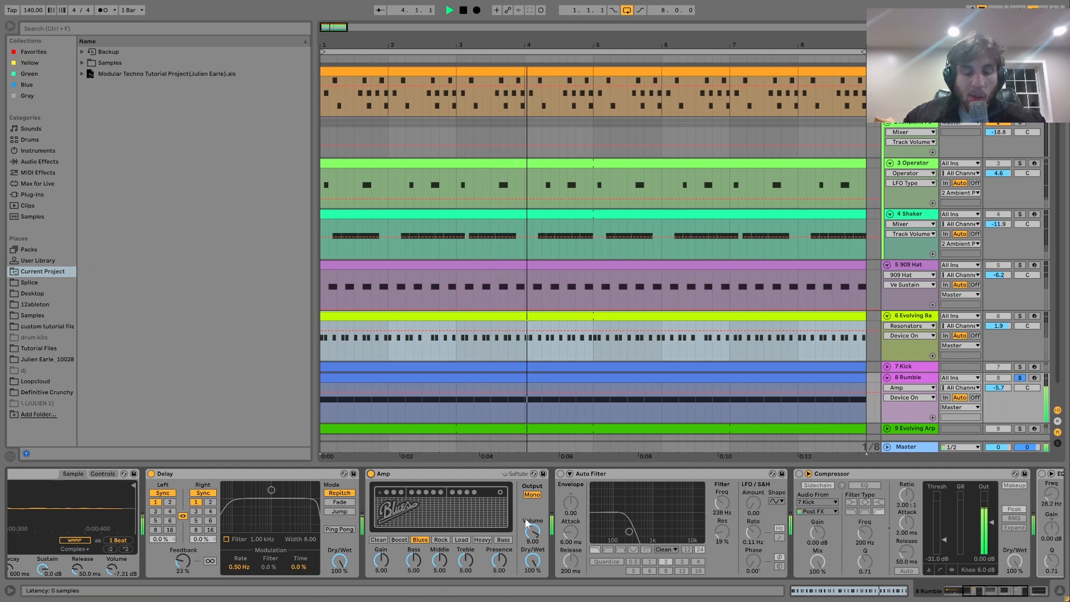
click(561, 474)
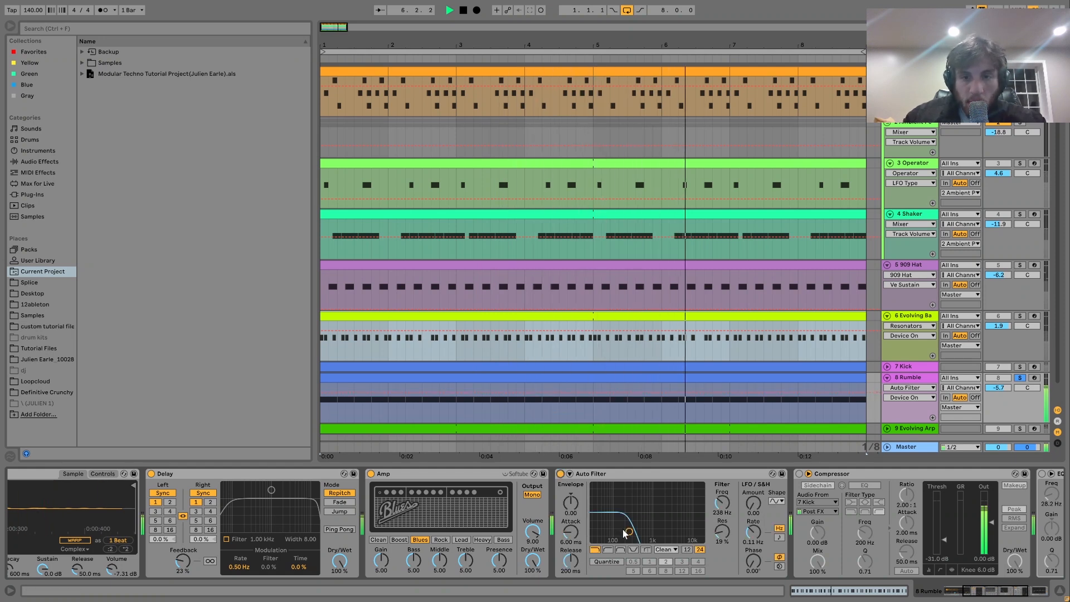
scroll(633, 531, down, 3)
scroll(633, 530, down, 4)
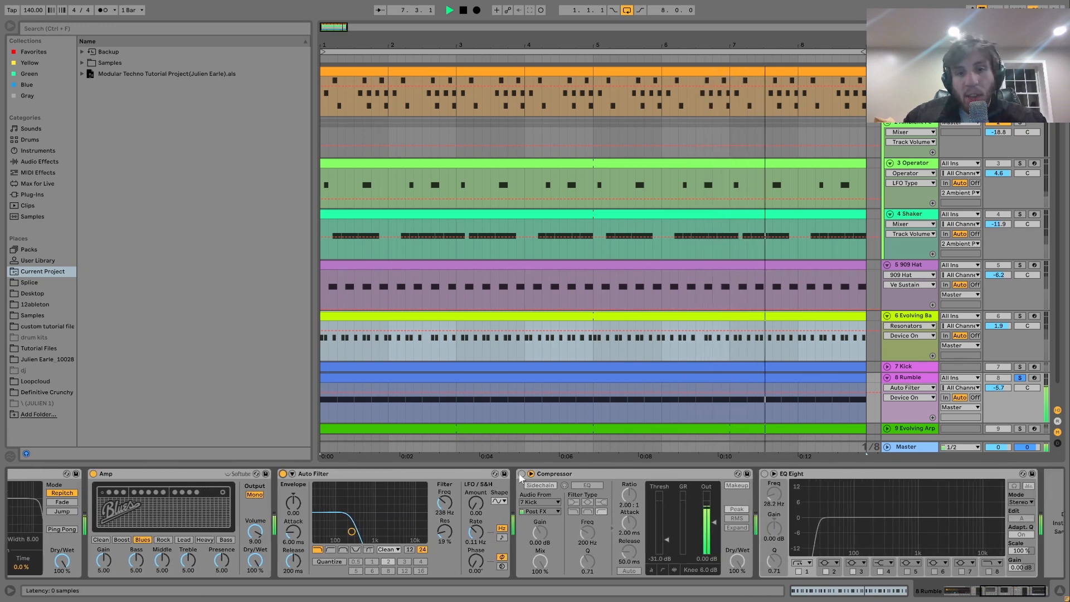
click(521, 474)
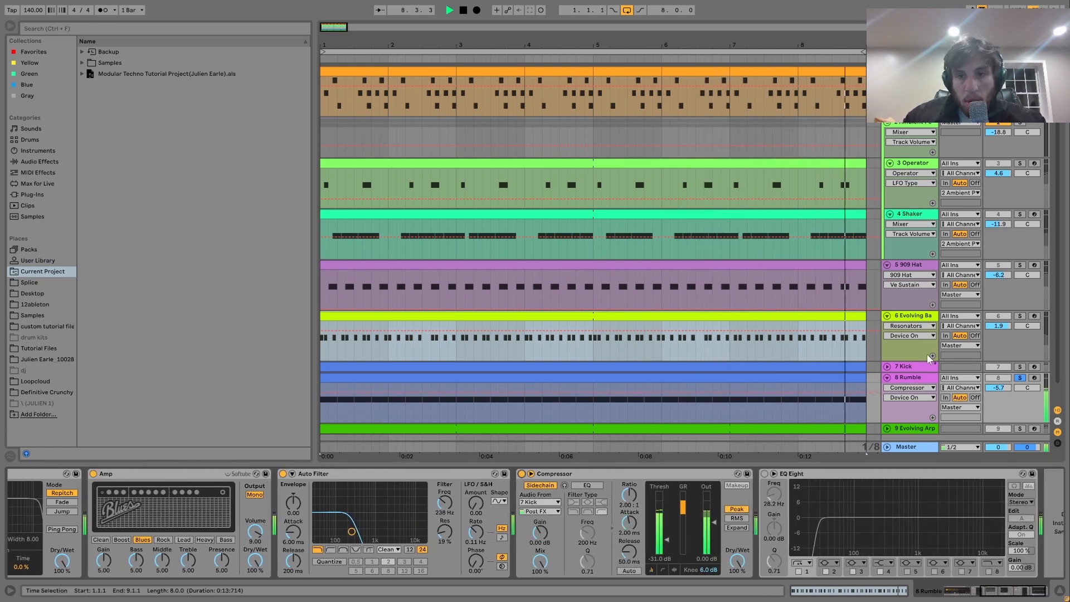
- Solo the Kick together with the Rumble and re-enable the Rumble's EQ Eight while listening
click(1021, 367)
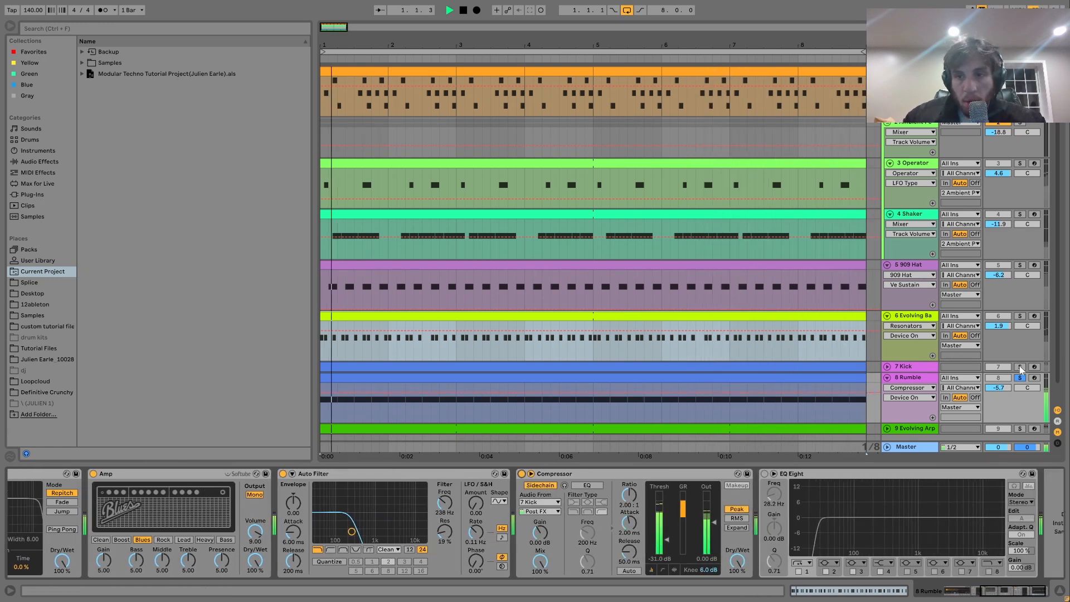
click(765, 474)
click(765, 473)
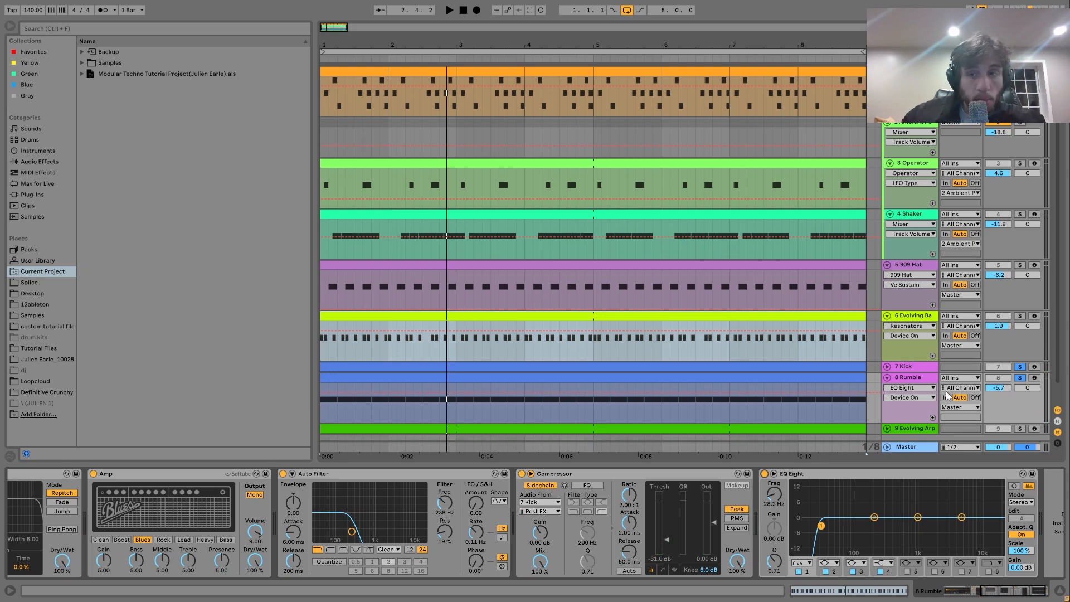
- Solo only the Evolving Arp track, unfold it, show its device chain and play it
click(1020, 428)
click(887, 428)
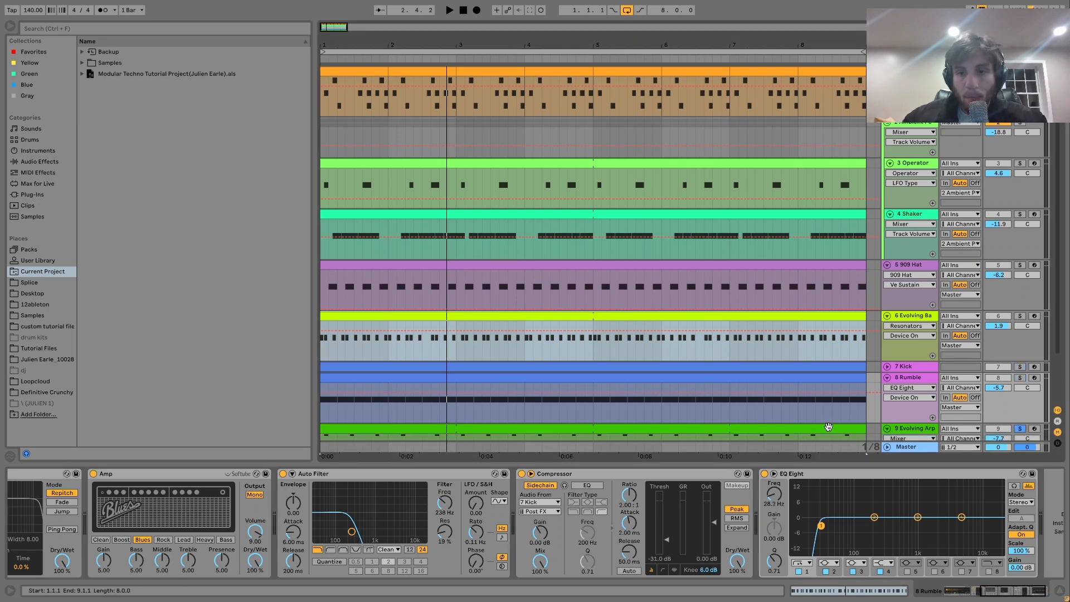
click(909, 429)
key(space)
scroll(909, 428, down, 3)
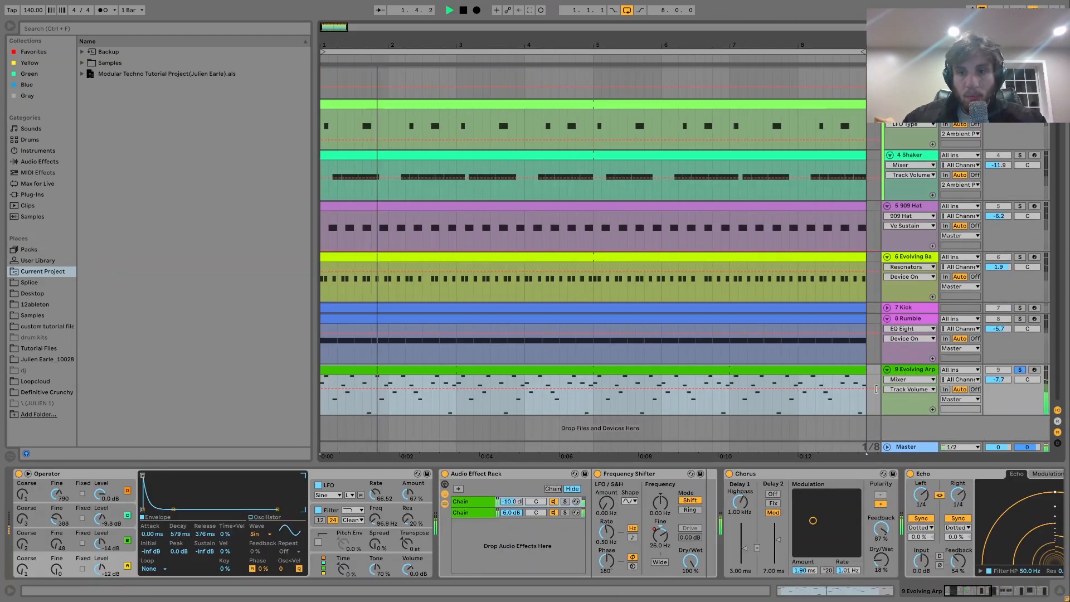
- Open the Evolving Arp's MIDI clip and turn off Fold to examine its notes across the full key range
double_click(691, 370)
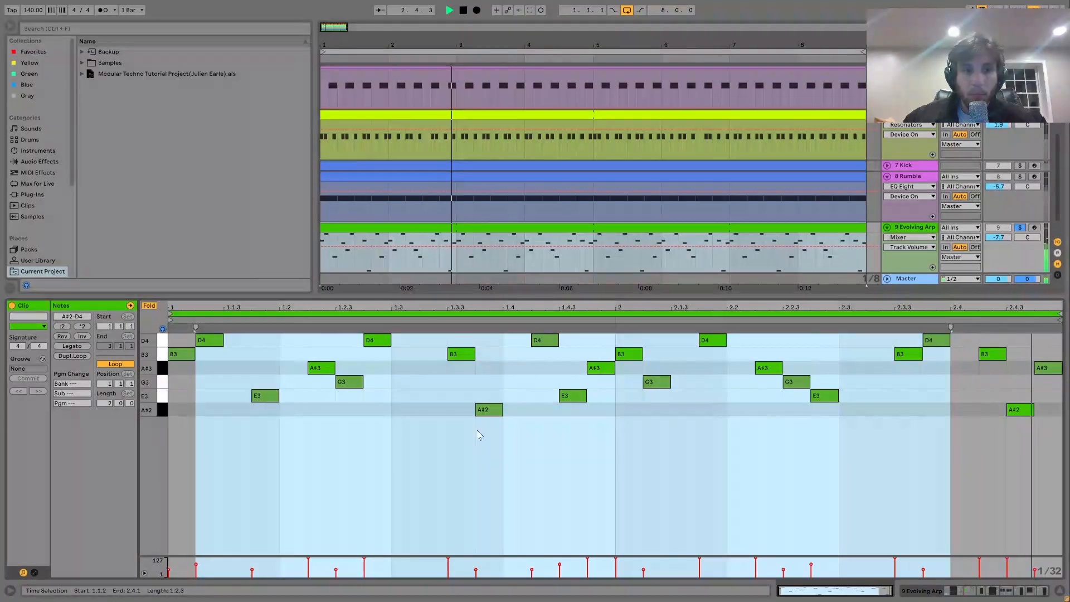
click(150, 306)
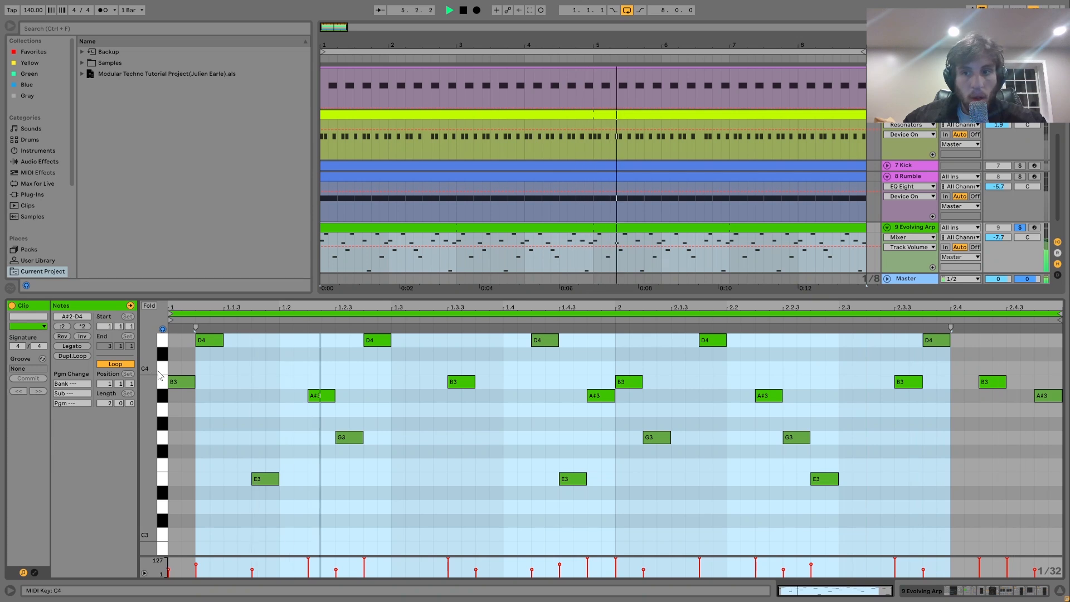
key(space)
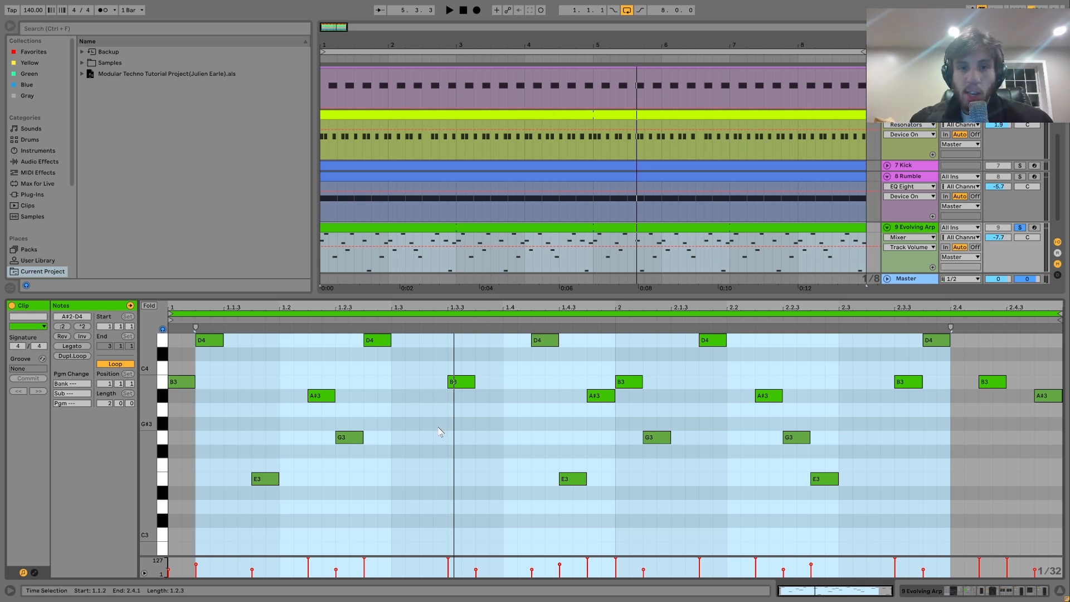
- Select all B3 notes and the first E3 note in the Evolving Arp clip, playing the arp after each selection
click(163, 382)
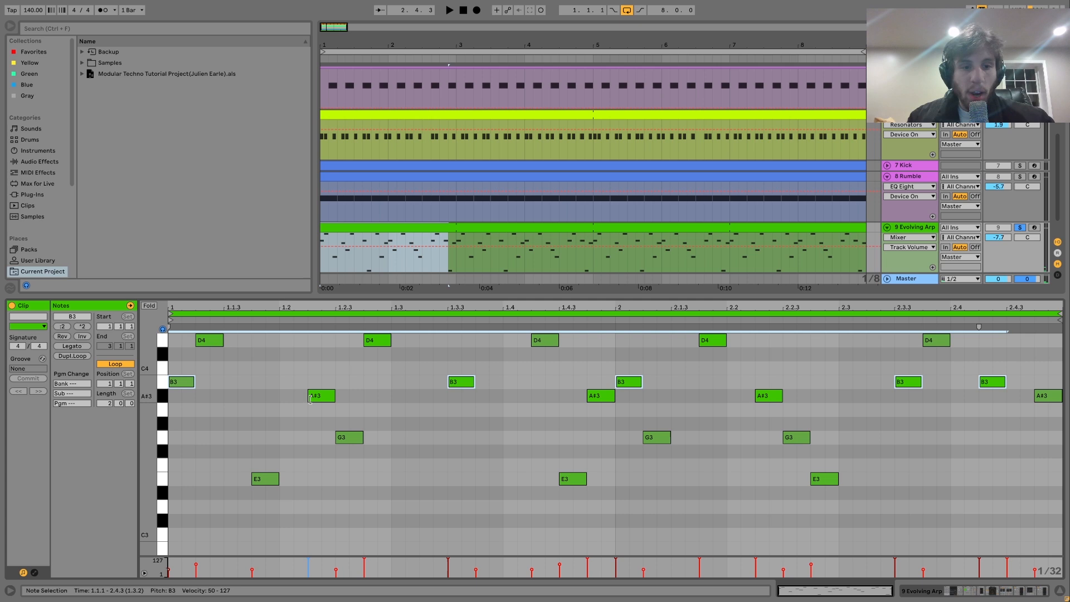
key(space)
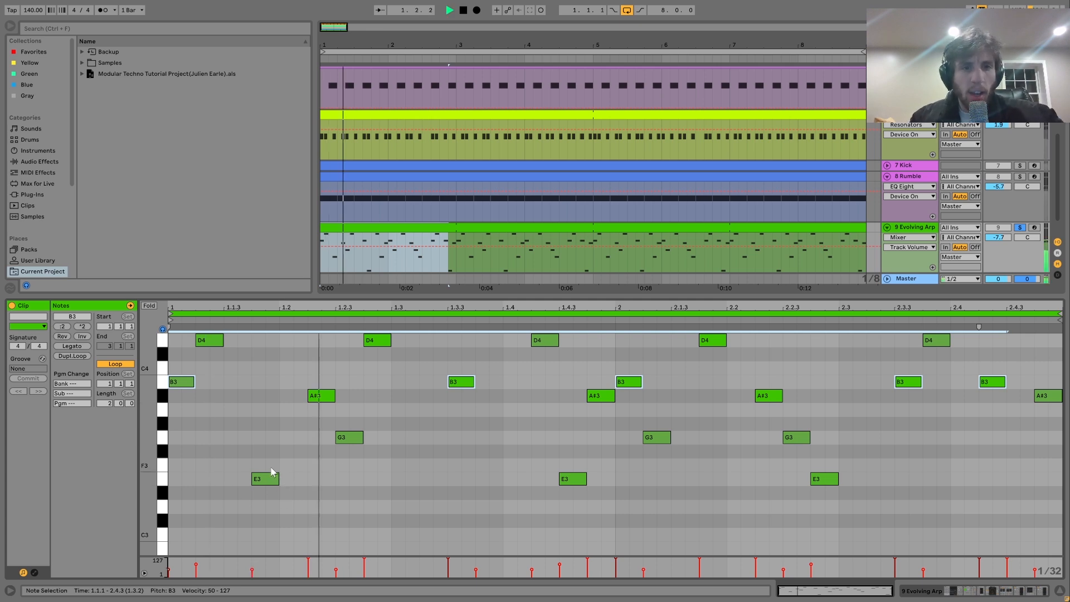
key(space)
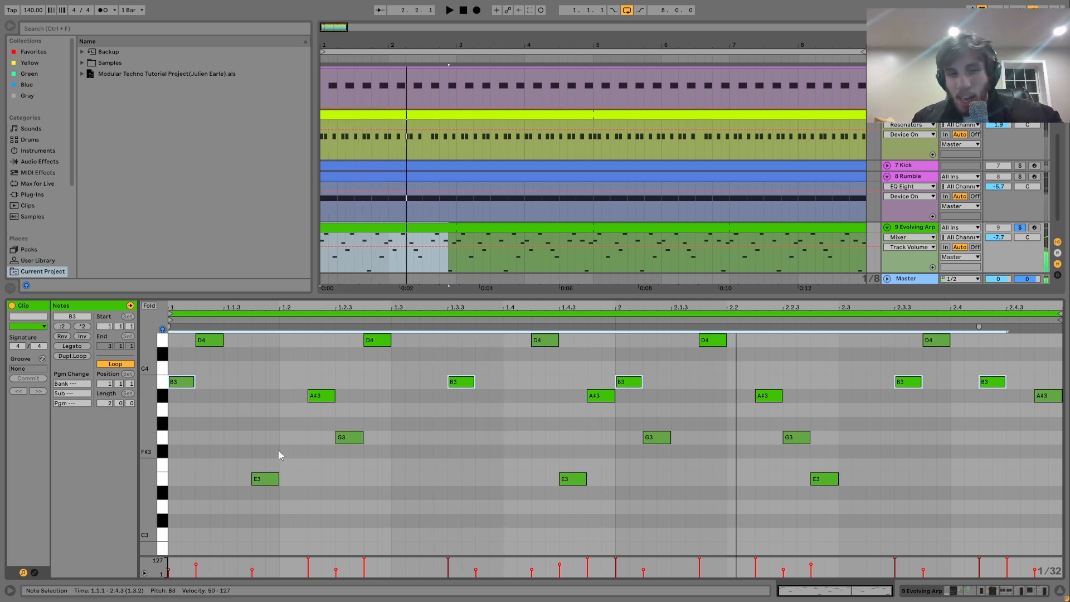
click(265, 480)
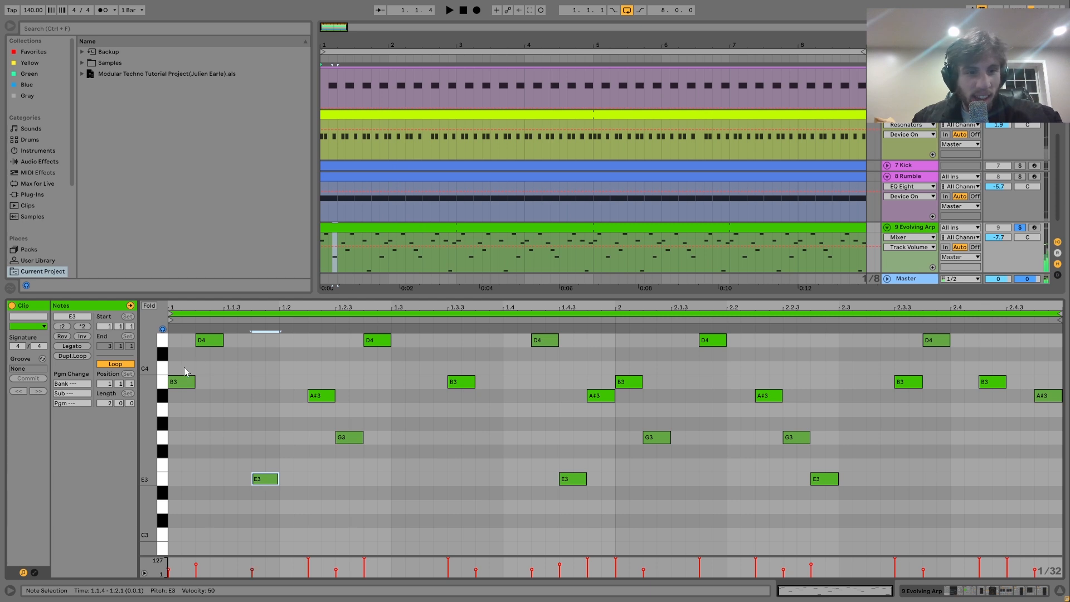
key(space)
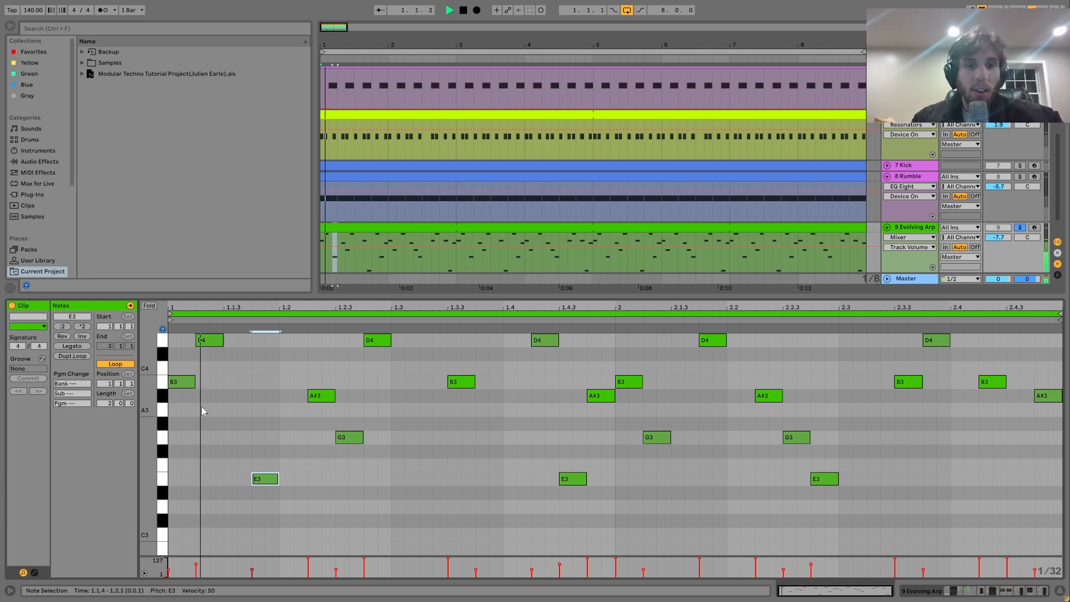
key(space)
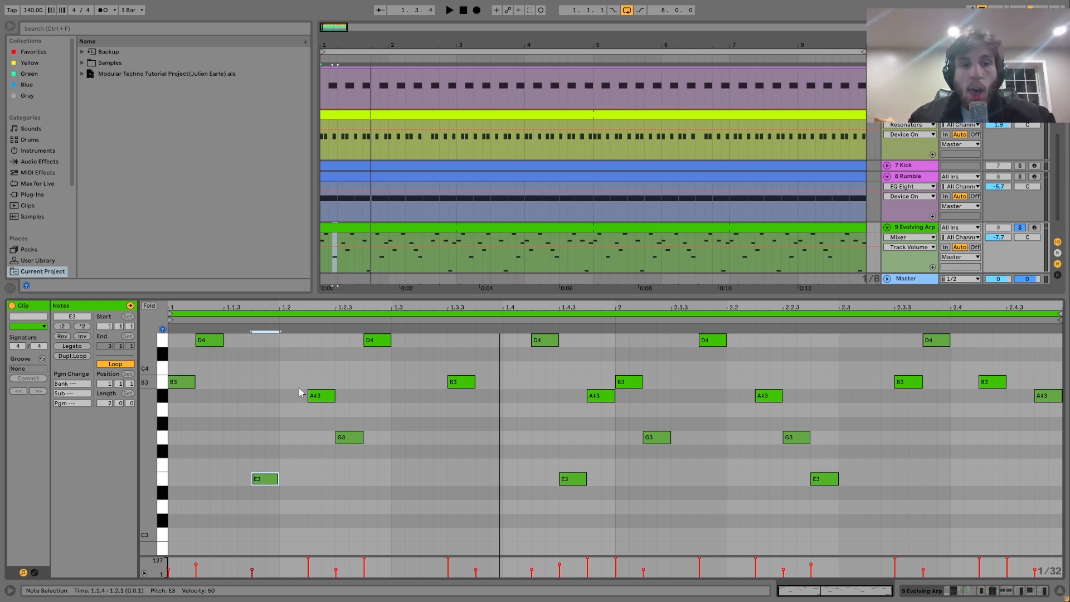
- Select all D4 notes in the Evolving Arp clip and replay the pattern several times to hear their role
click(165, 341)
key(space)
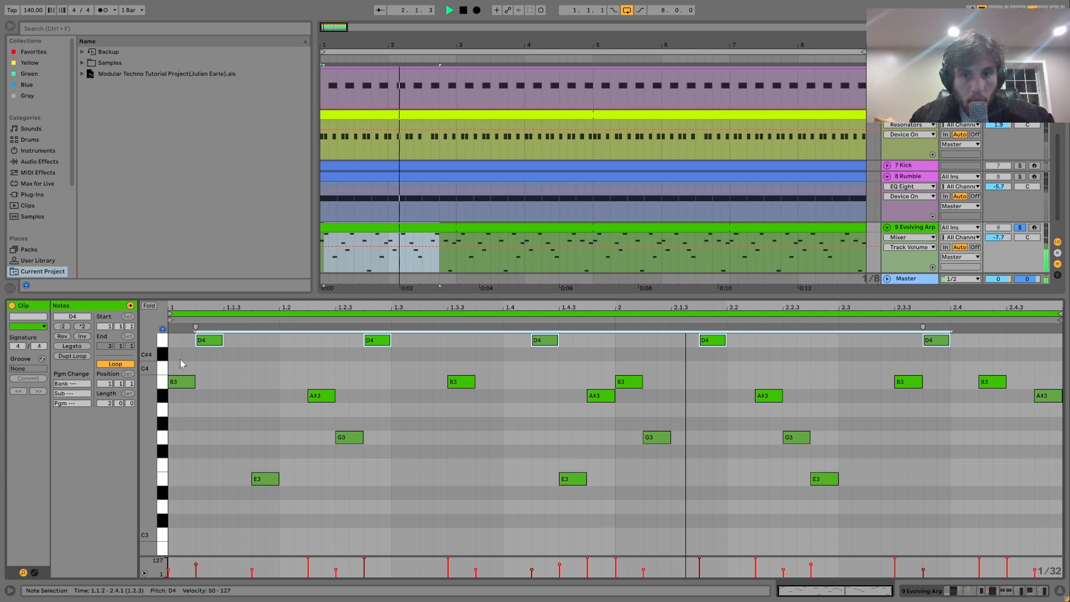
key(space)
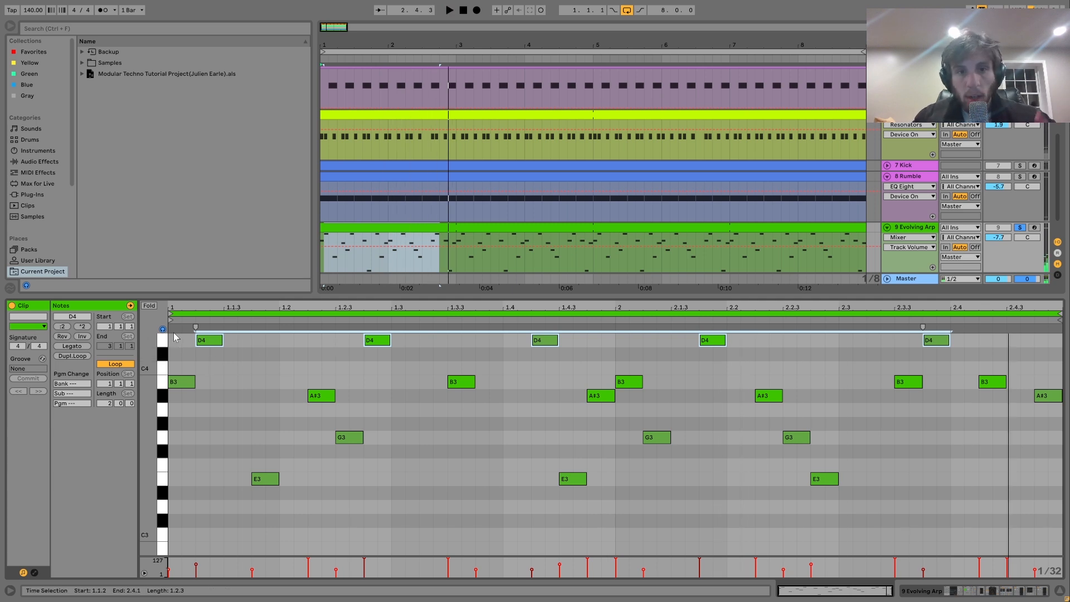
key(space)
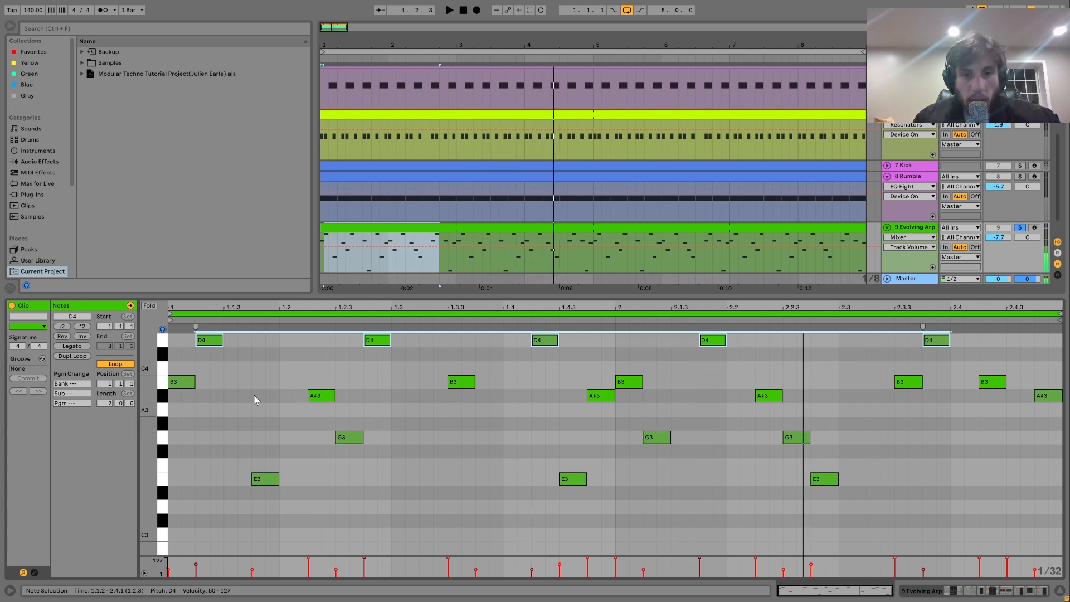
key(space)
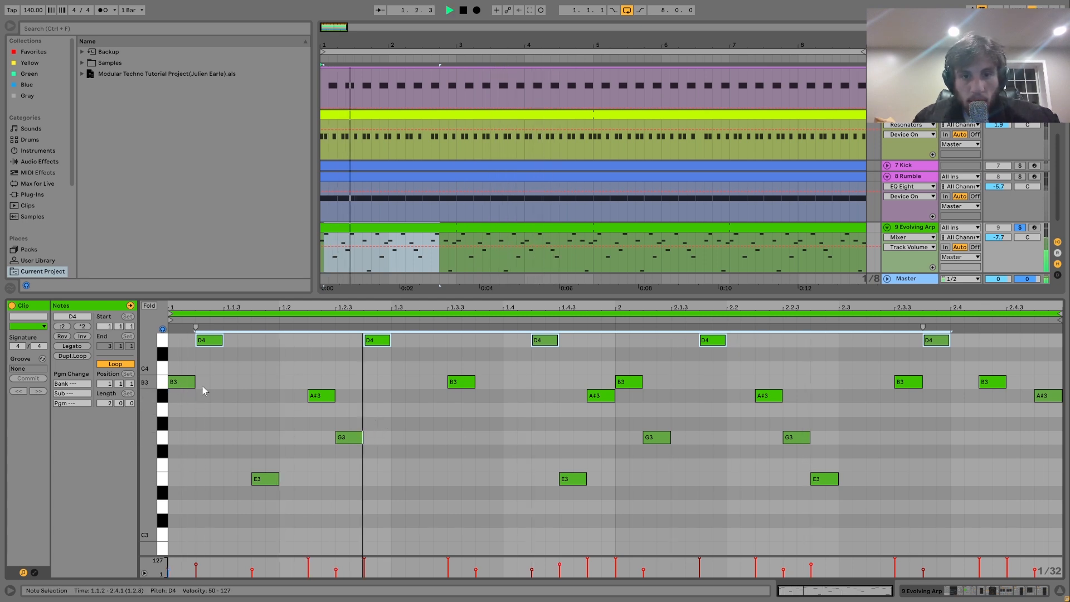
key(space)
- Select the first A#3–G3–D4 group and all B3 notes, clear the selection, and play the arp pattern
drag(317, 463, 381, 335)
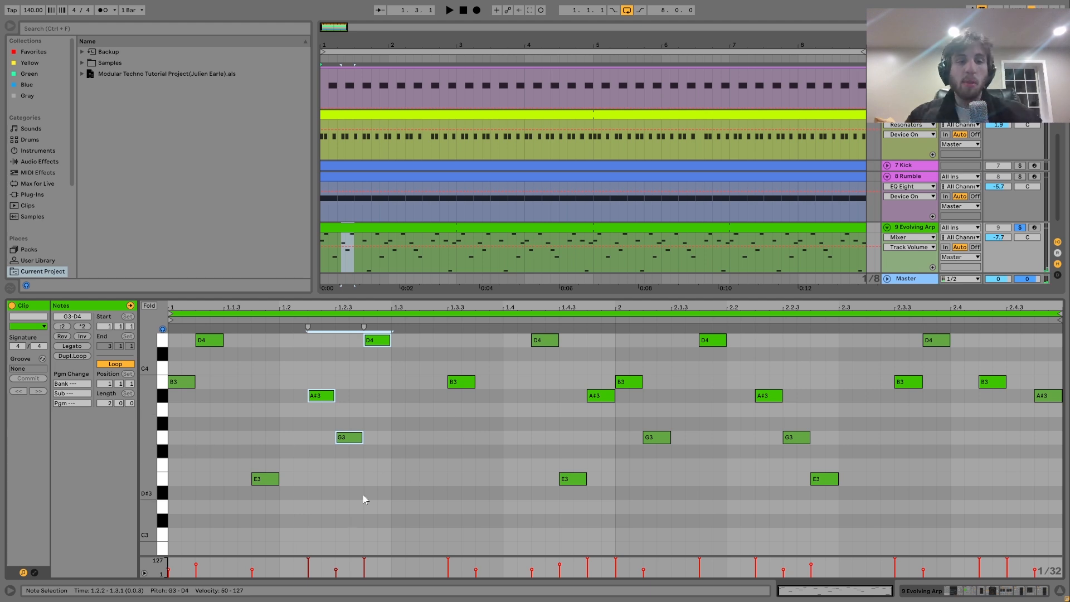
click(163, 382)
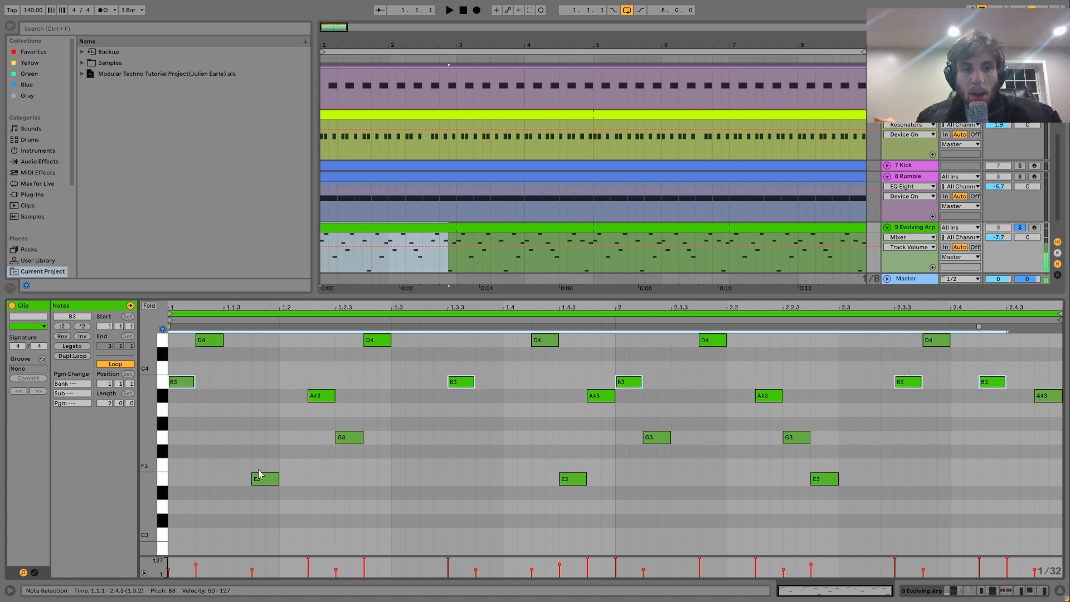
click(462, 466)
key(space)
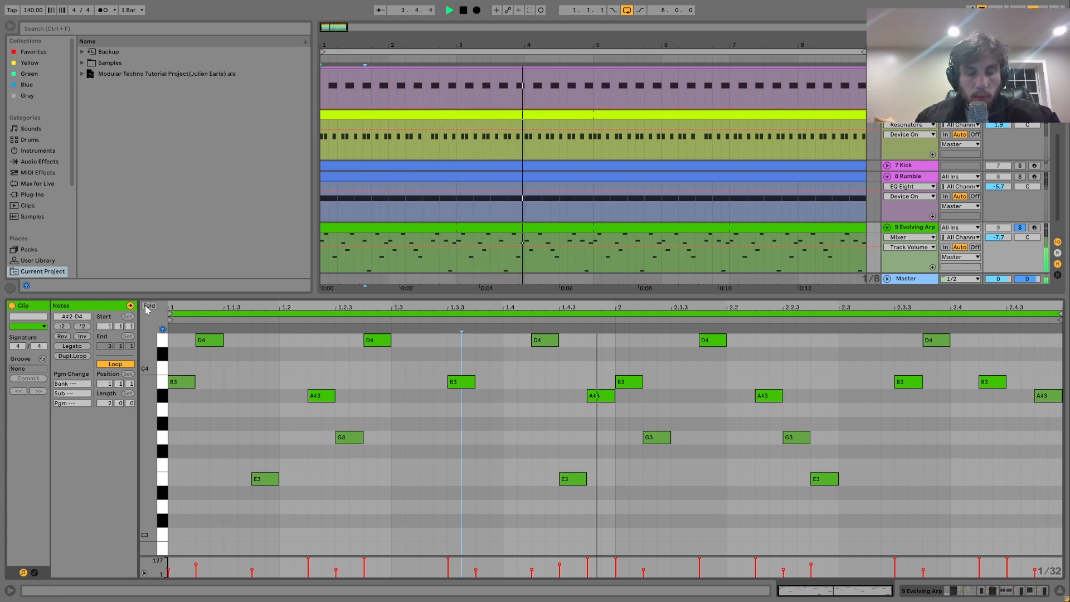
key(space)
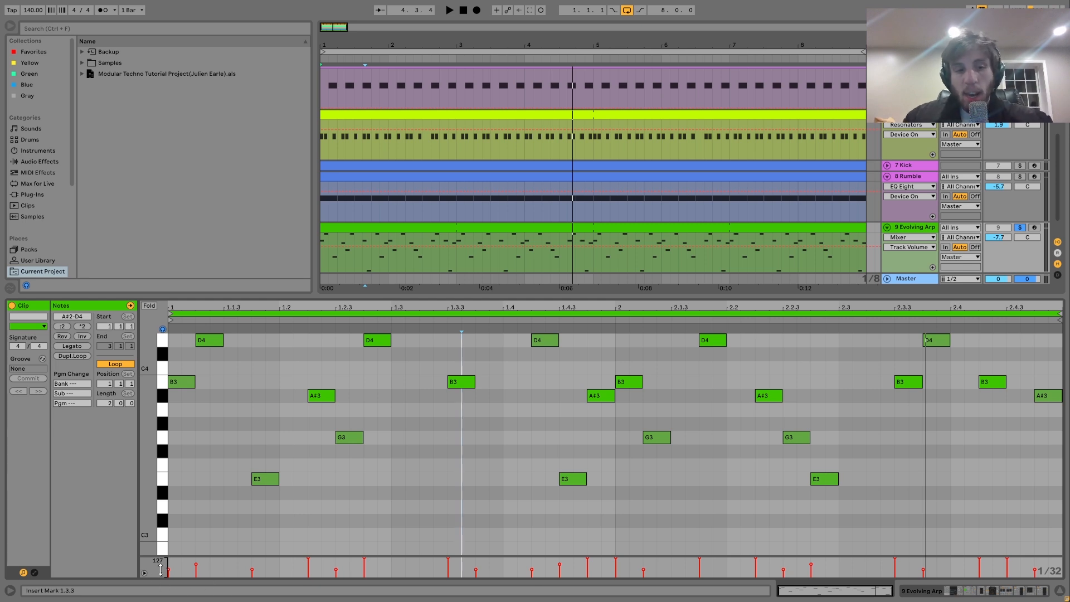
mouse_move(169, 571)
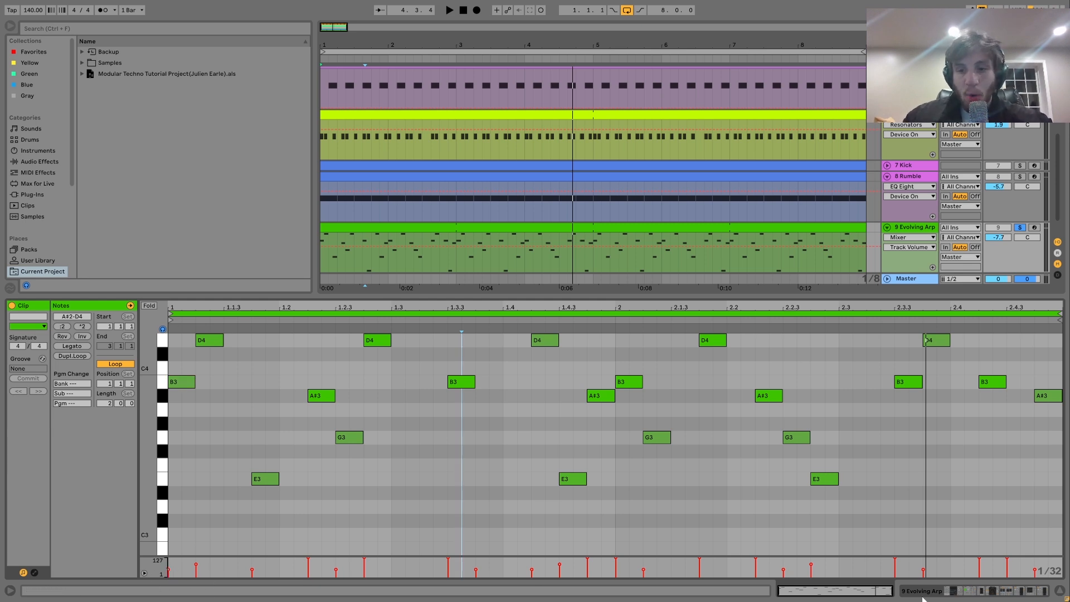
click(923, 596)
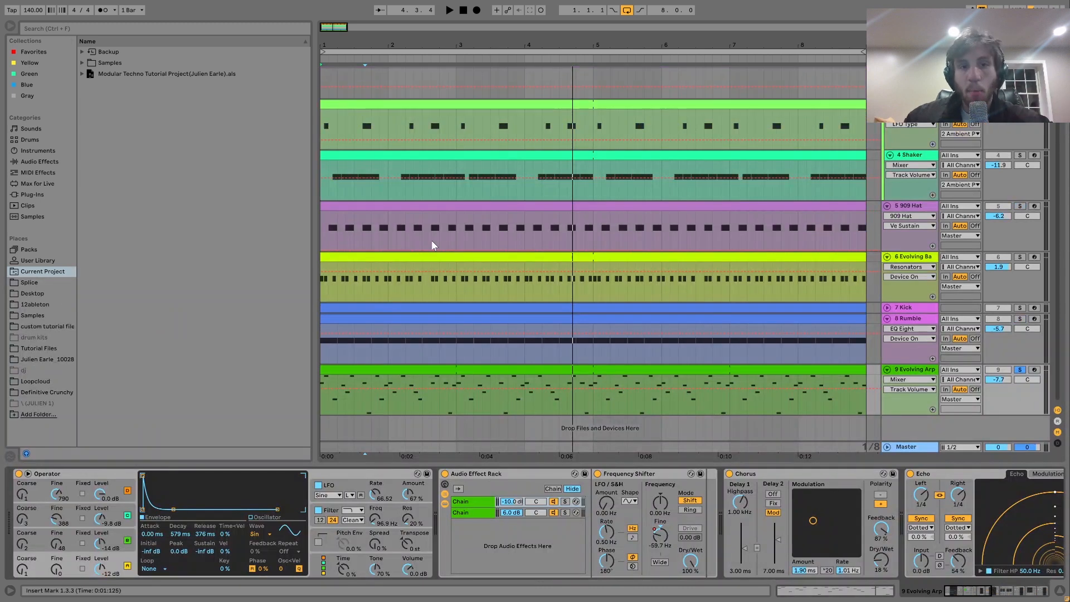
double_click(430, 382)
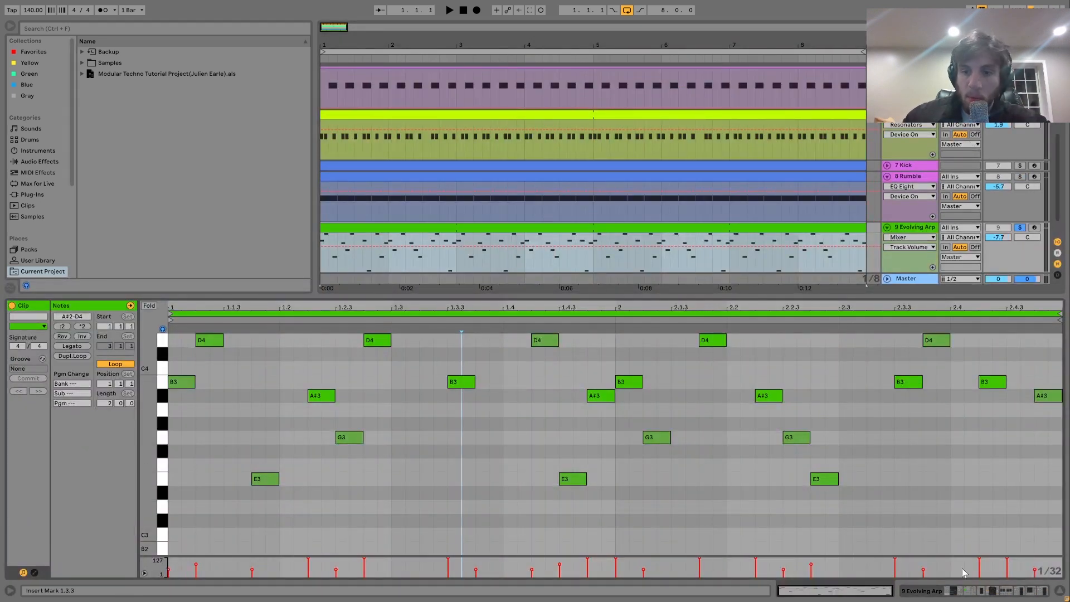
click(965, 596)
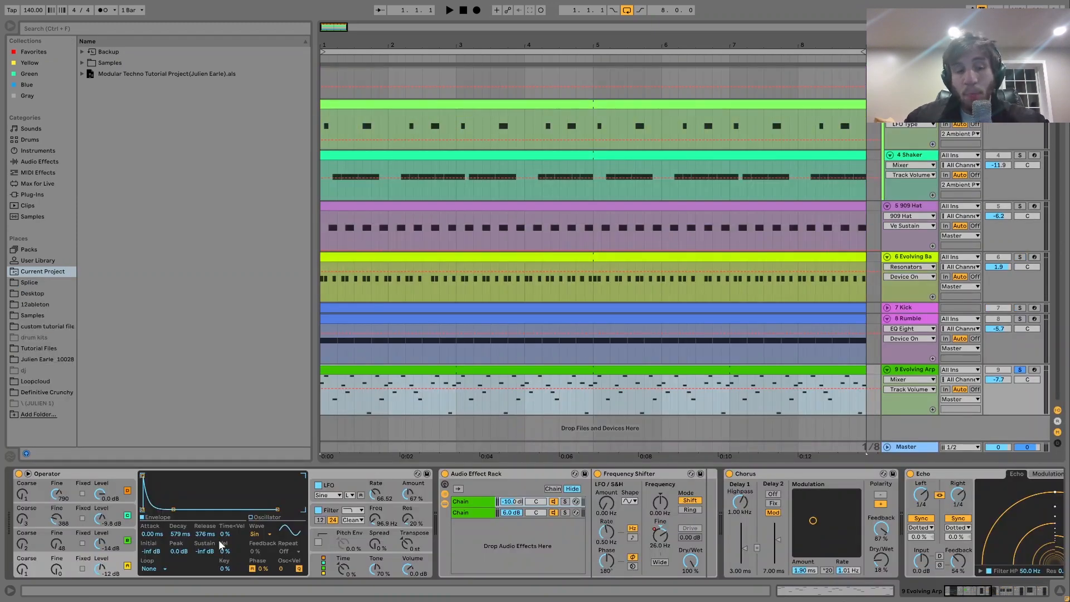
- Show Operator's global modulation routings, examine the two Velocity destinations, and play the arp
click(321, 570)
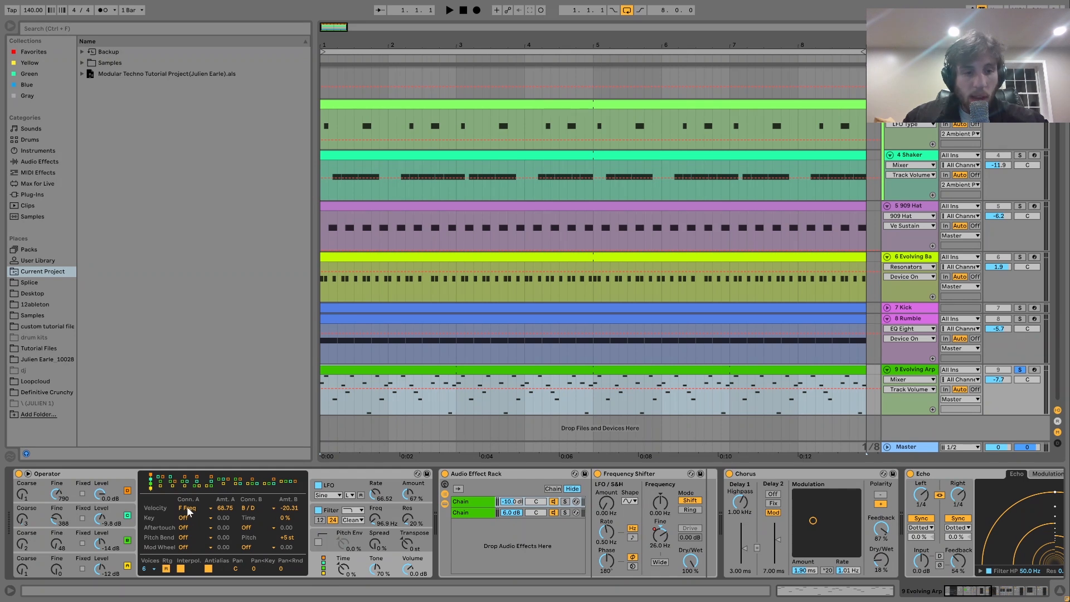
click(259, 508)
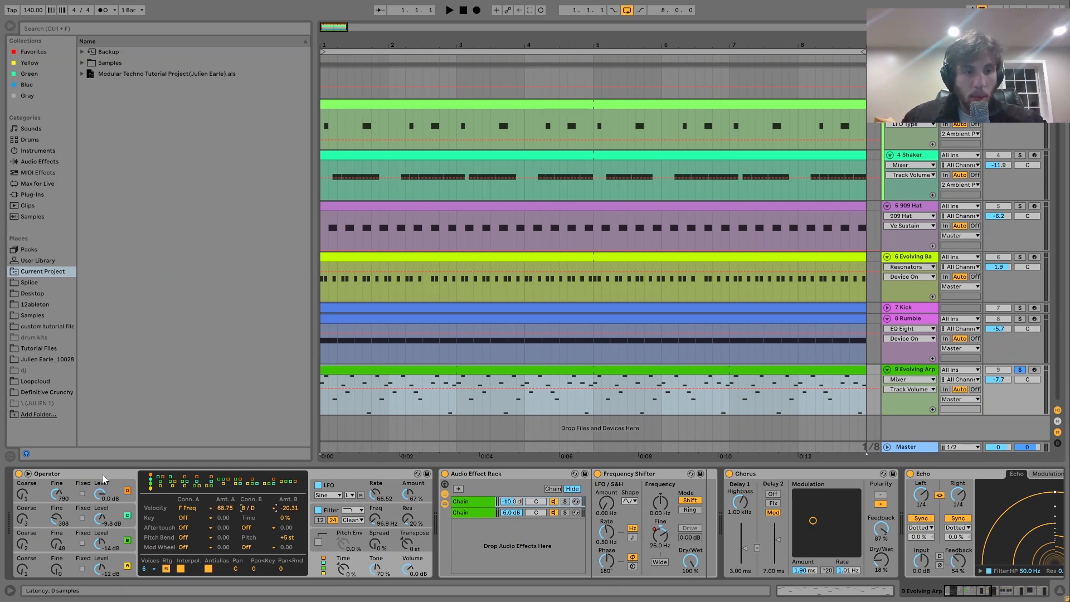
click(398, 369)
key(space)
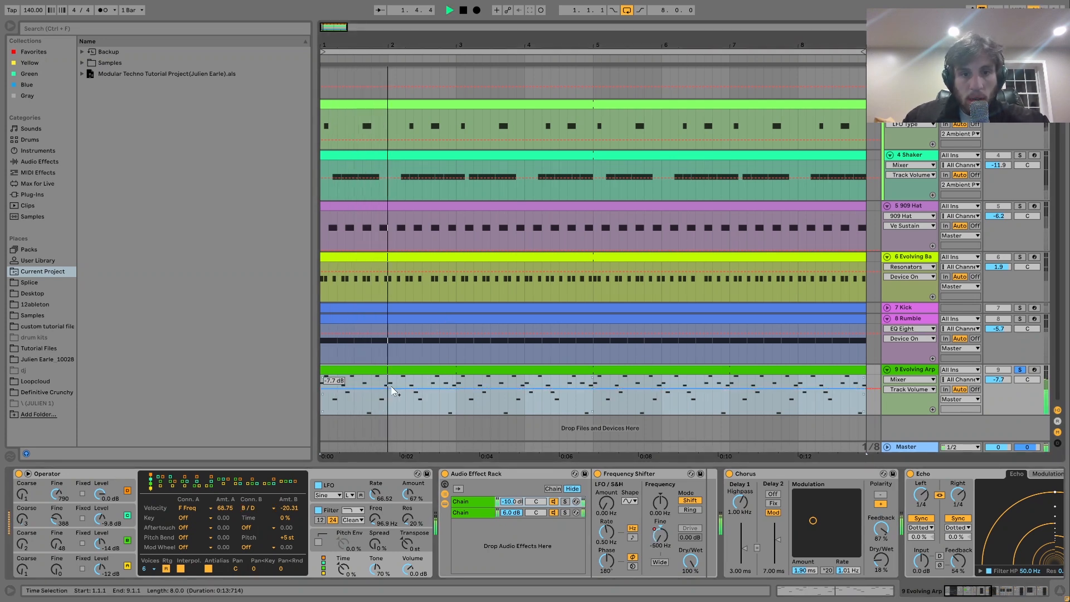
key(space)
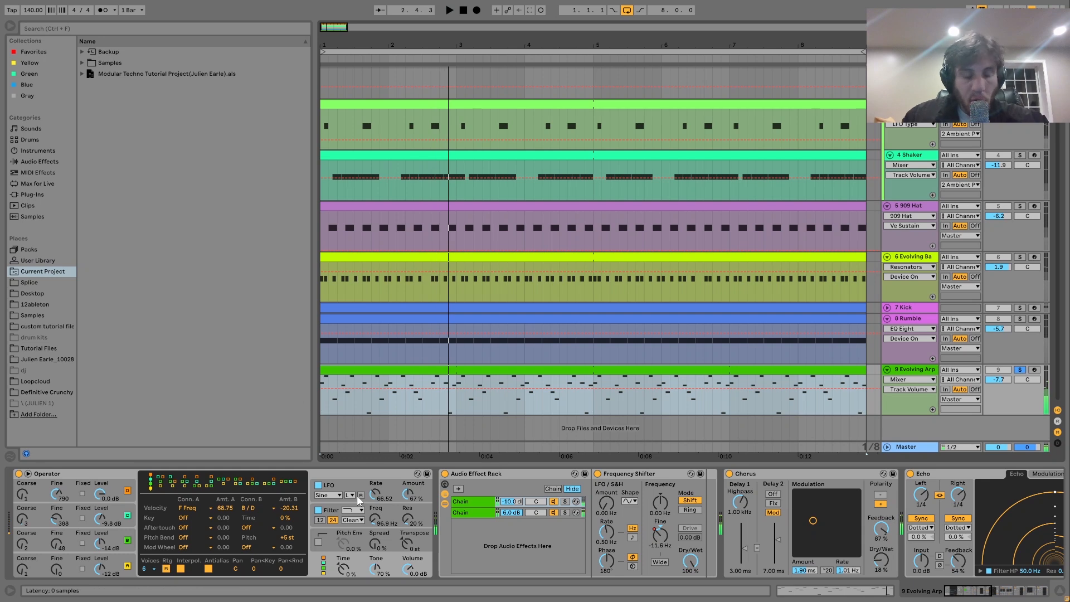
- Try setting both of Operator's Velocity destinations to Off during playback, and undo both changes
click(193, 510)
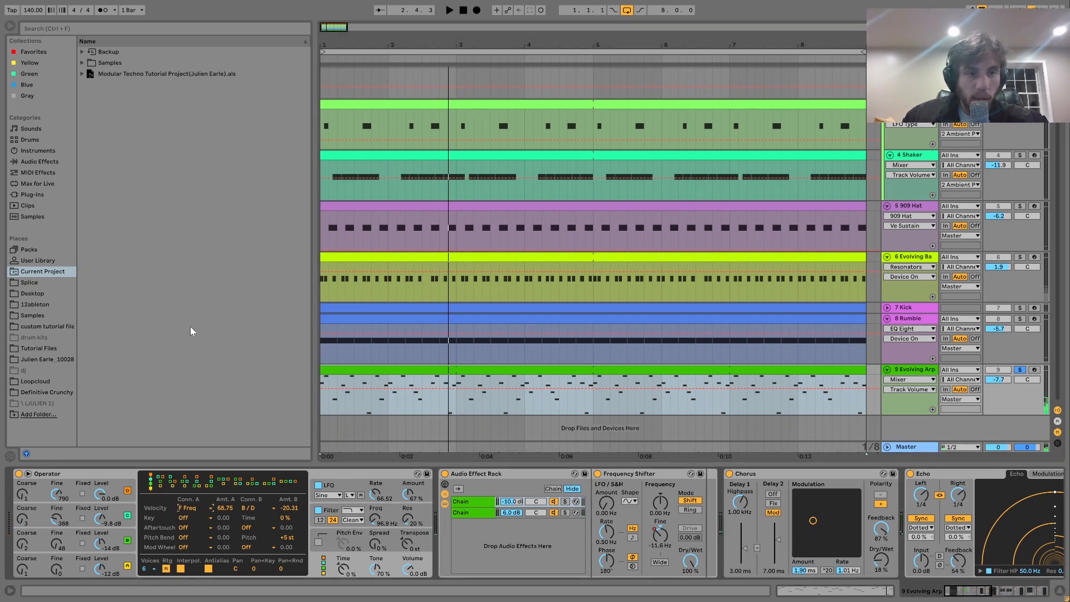
click(193, 307)
key(space)
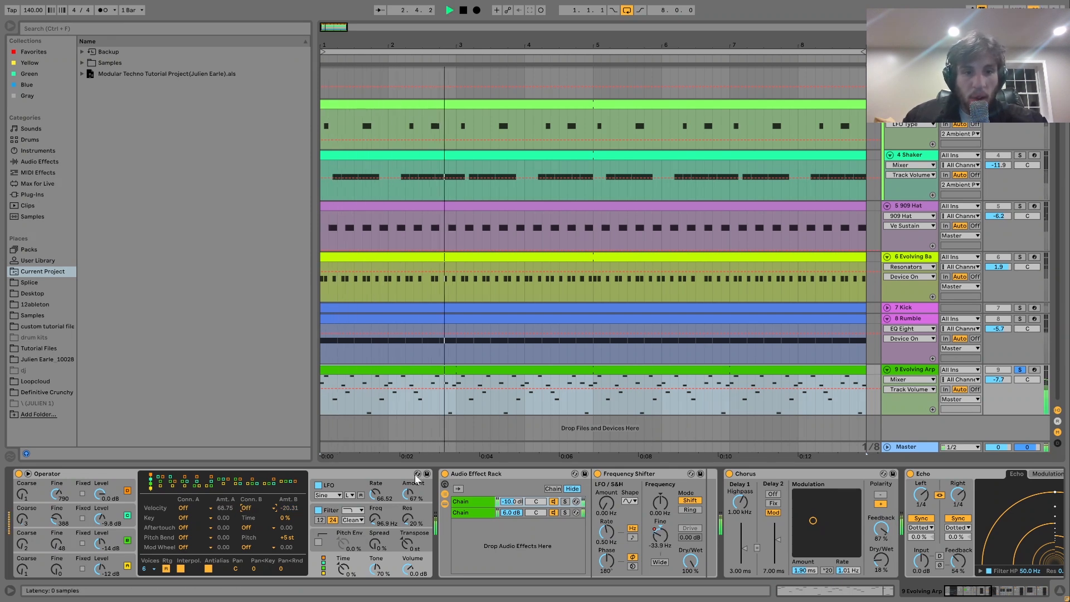
key(ctrl+z)
key(ctrl+z)
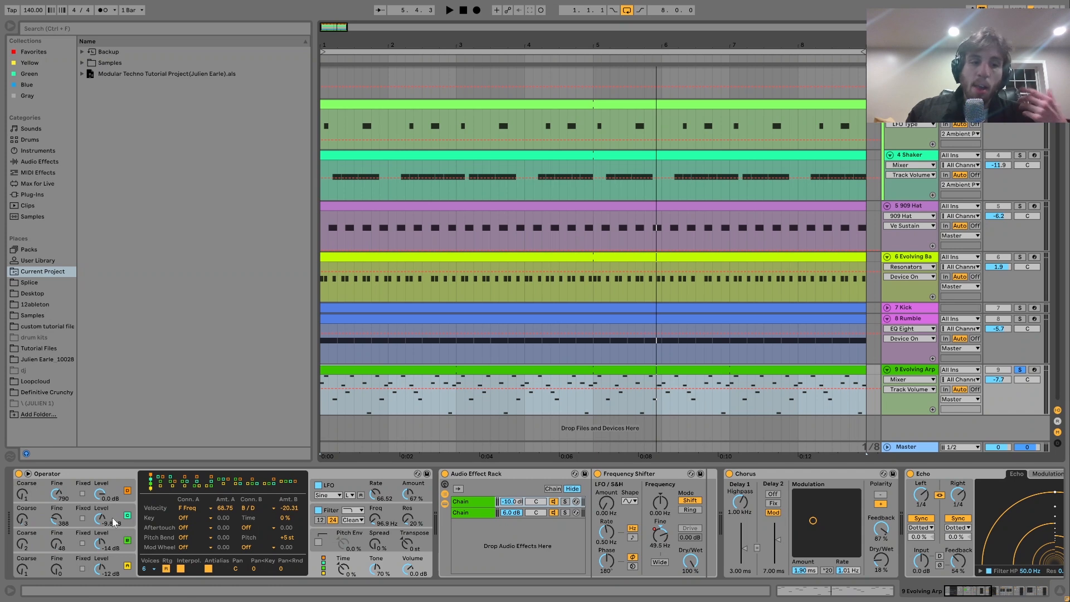
- Examine the envelopes of Operator's four oscillators one by one and play the arp
click(116, 560)
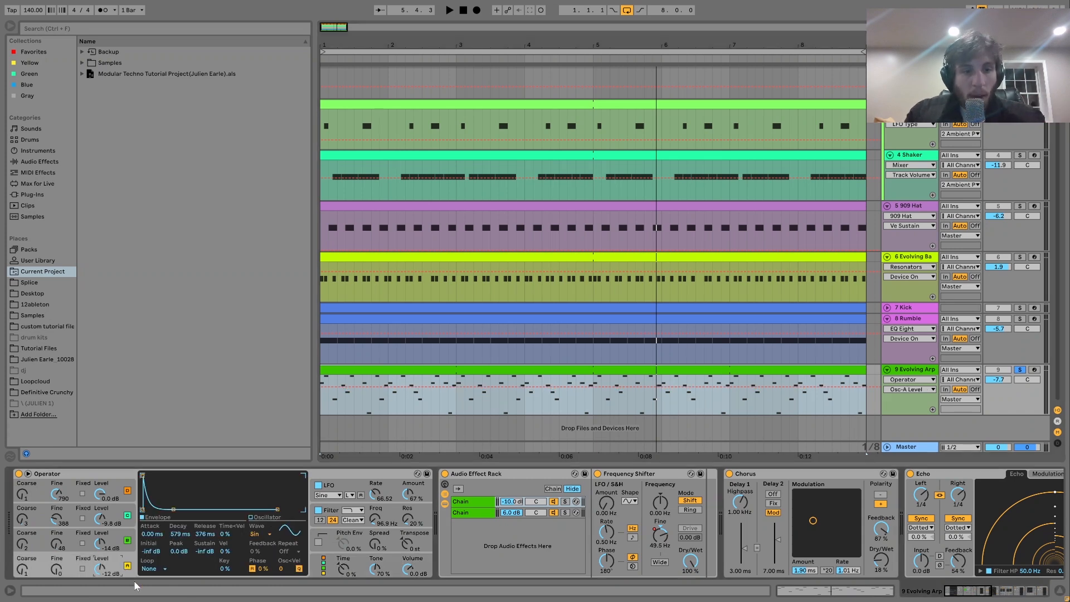
click(118, 543)
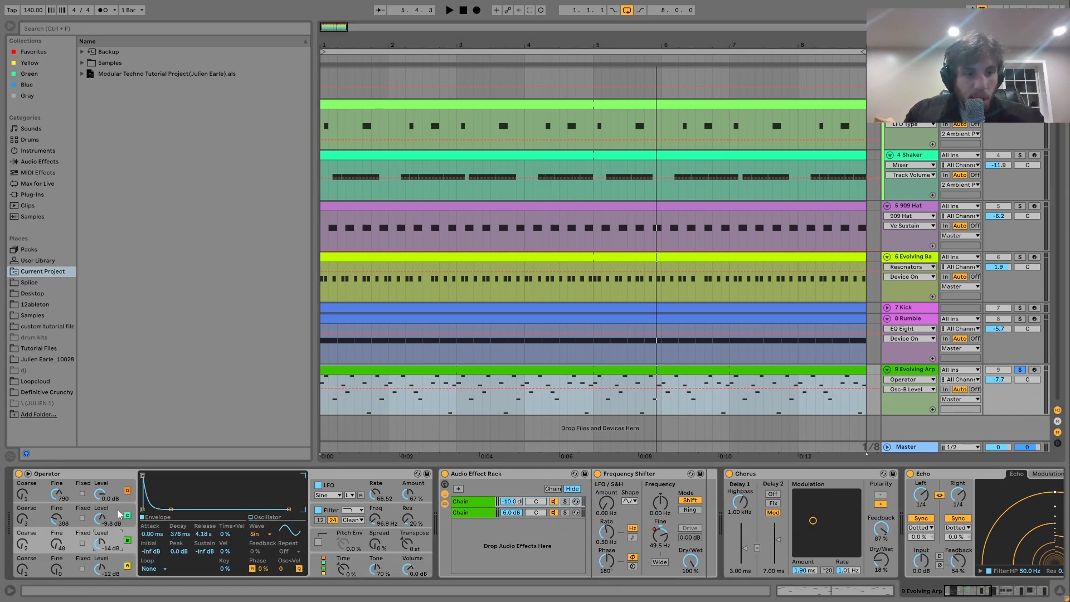
click(123, 519)
click(119, 494)
key(space)
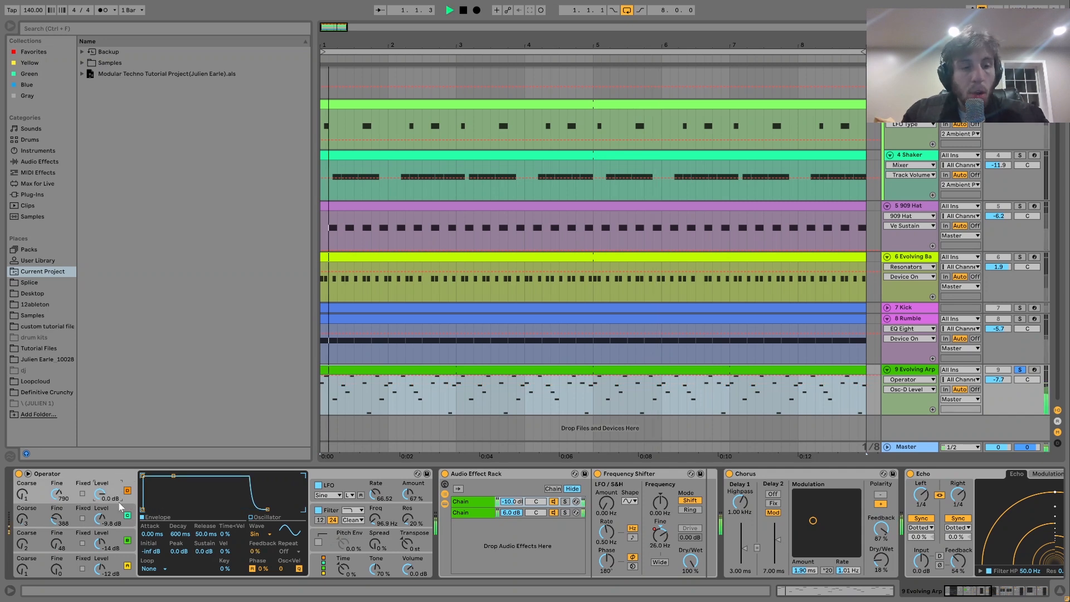
key(space)
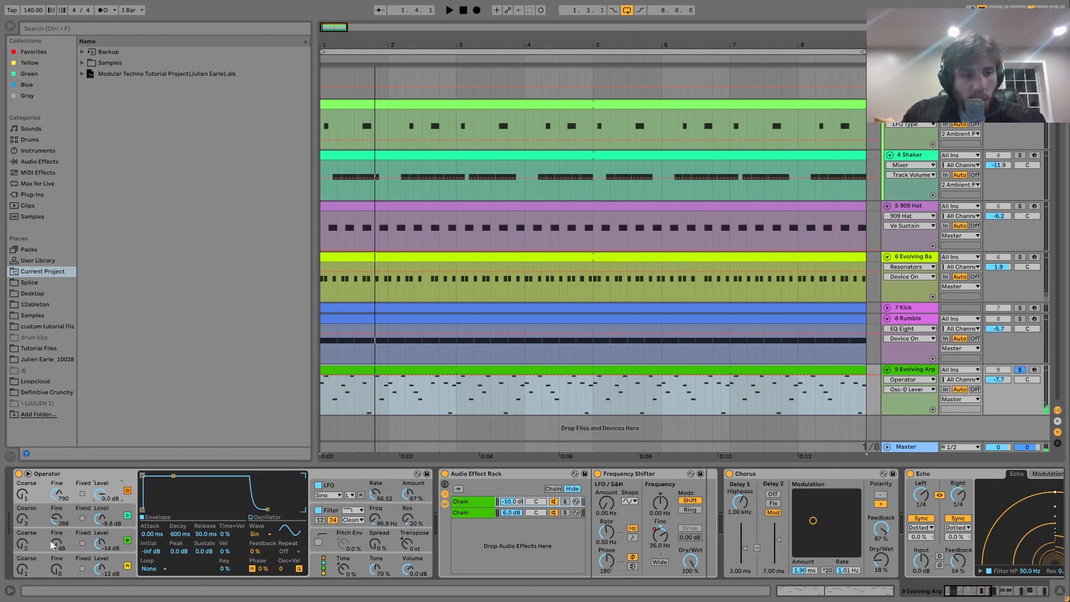
- Try resetting the Fine tuning of Operator's oscillators B, C and D while listening, and undo the three resets
double_click(55, 543)
double_click(57, 518)
double_click(57, 494)
key(space)
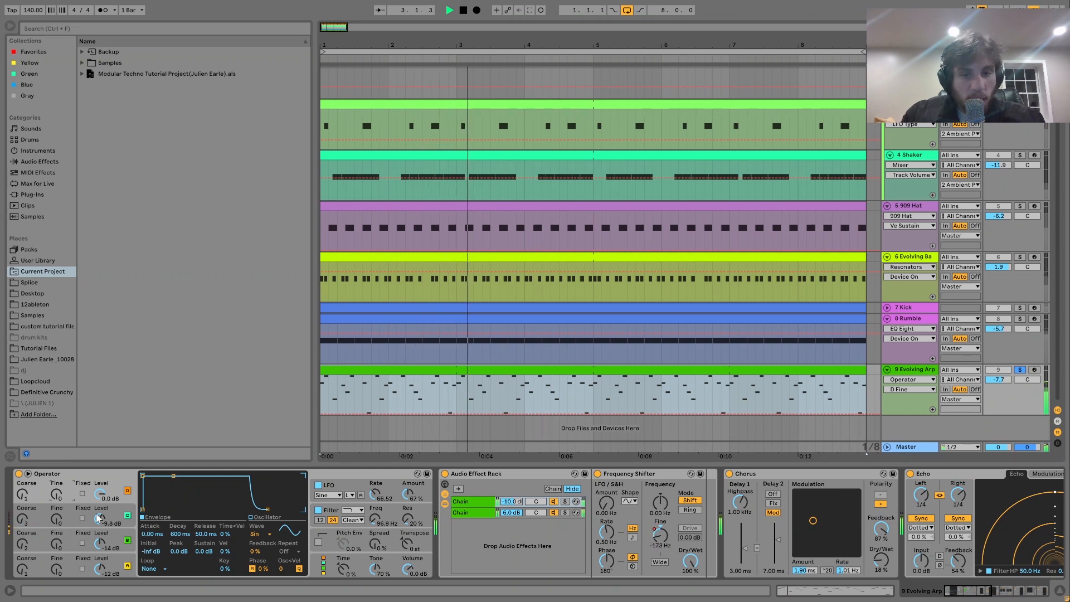
key(ctrl+z)
key(ctrl+z)
key(ctrl+z)
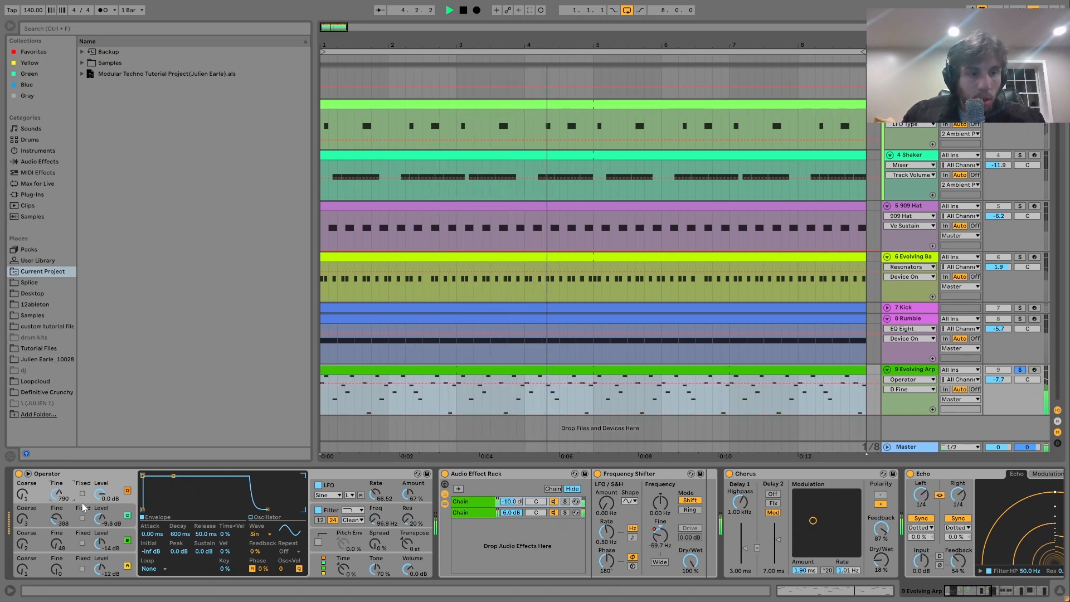
key(space)
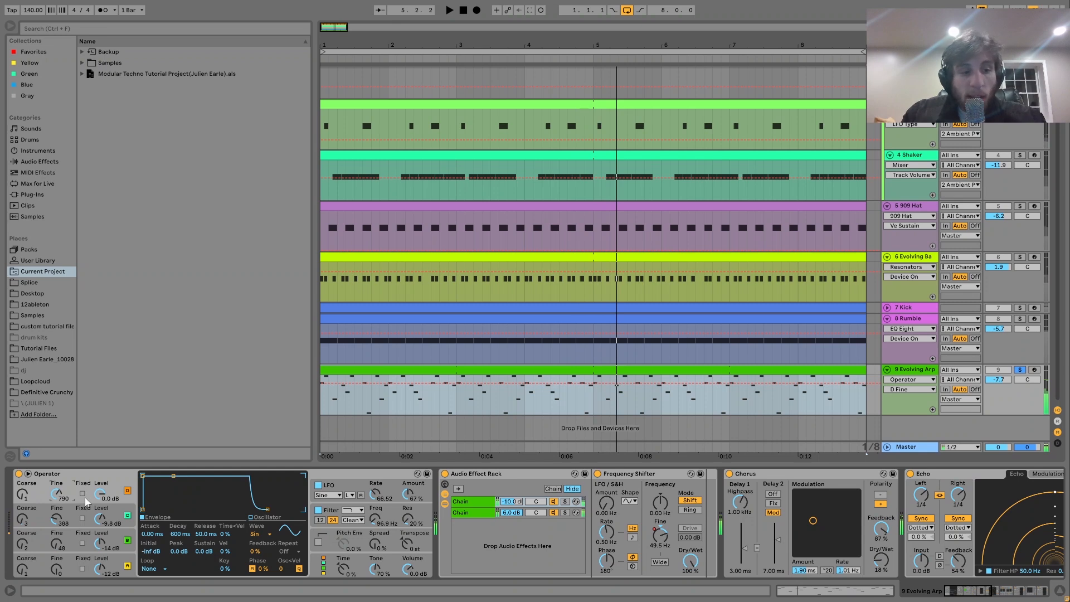
- Examine Operator's filter envelope and the LFO's destination settings, and play the arp
click(322, 523)
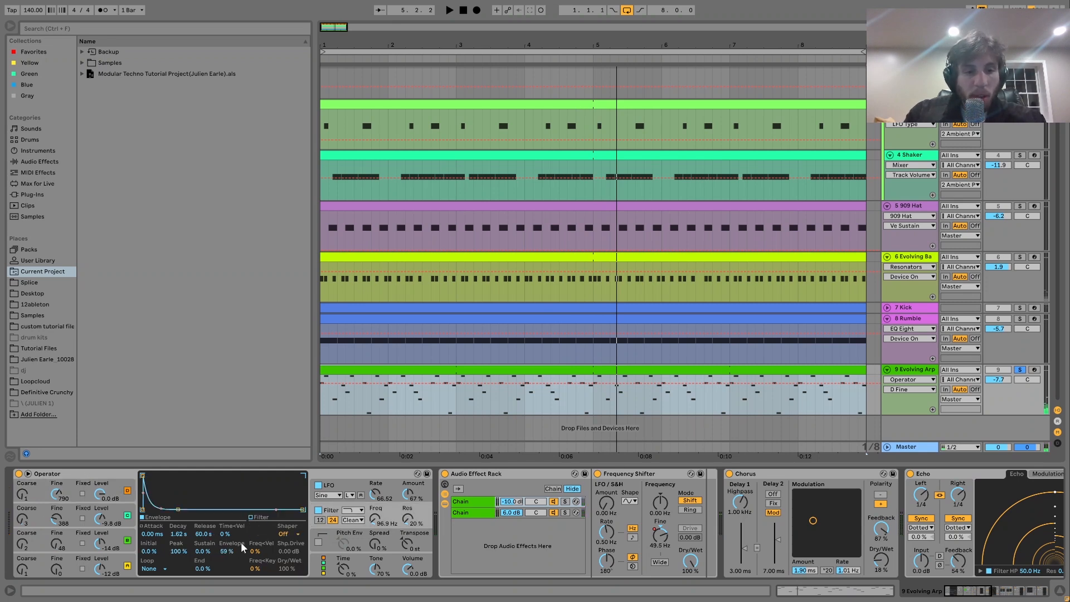
click(343, 486)
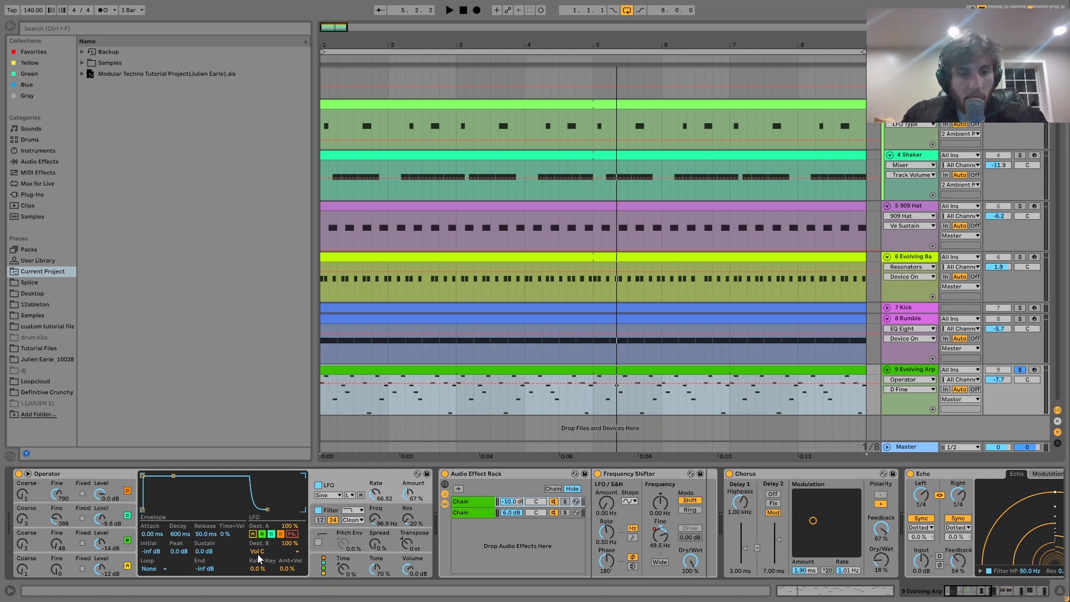
key(space)
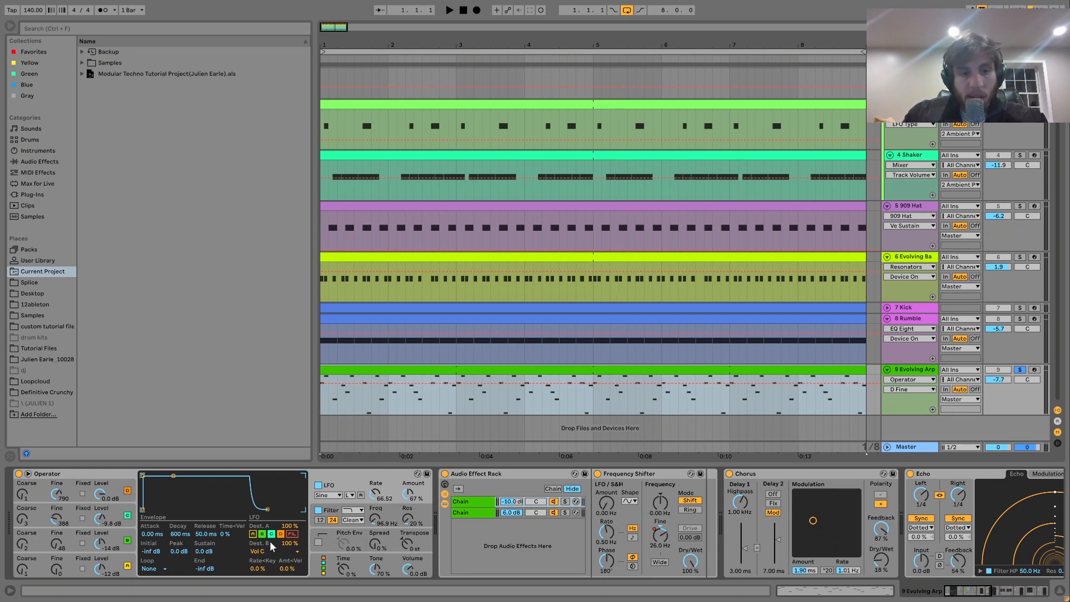
- Try switching Operator's LFO off during playback of the arp, and switch it back on
click(262, 534)
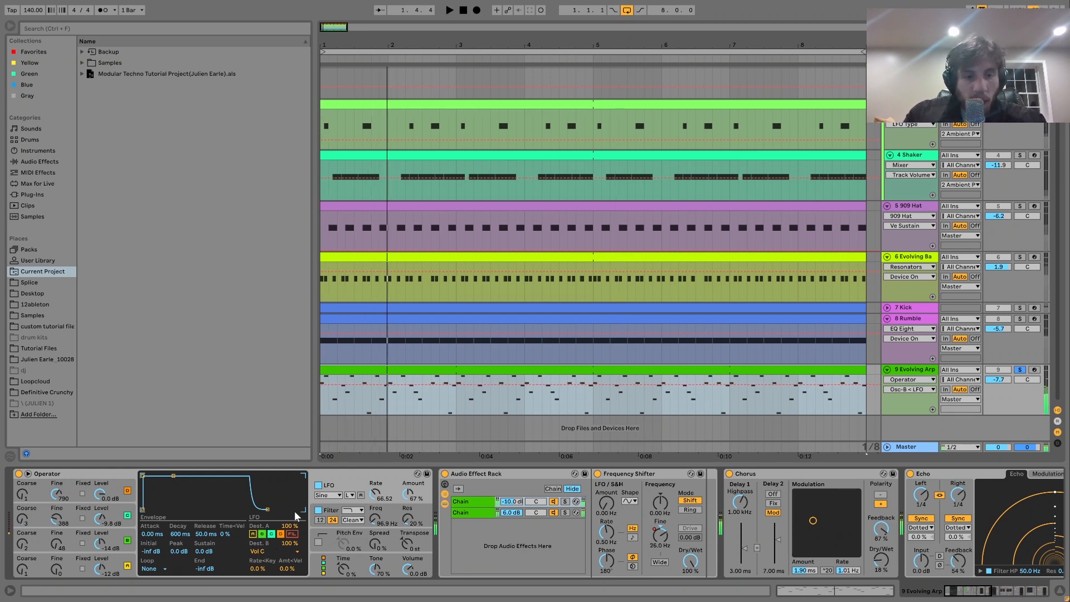
click(318, 486)
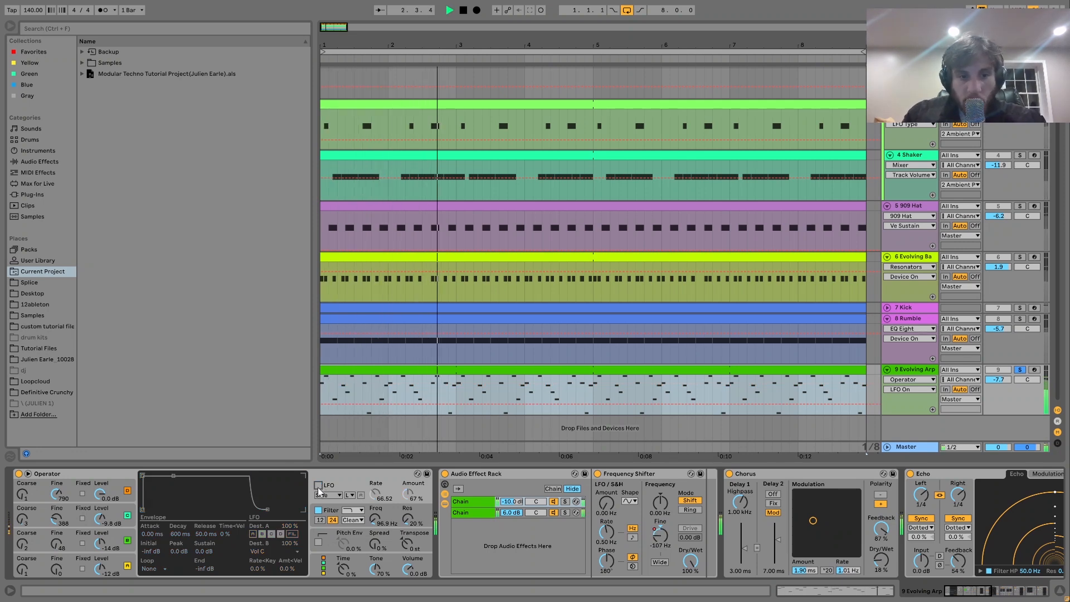
click(318, 485)
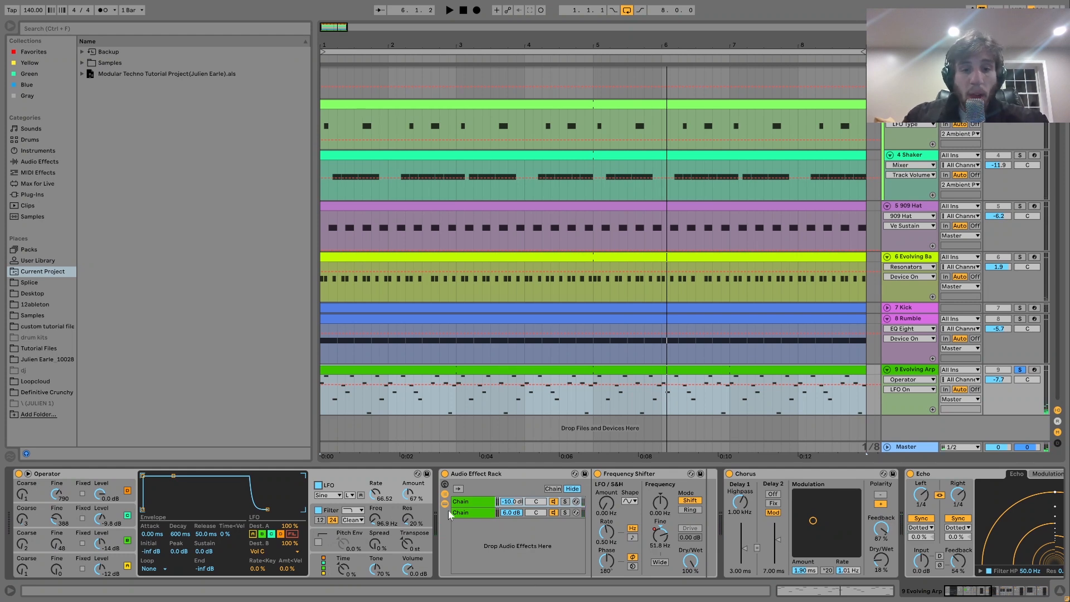
- Solo the Audio Effect Rack's second chain and then its first chain, playing the arp to compare them
scroll(448, 510, right, 5)
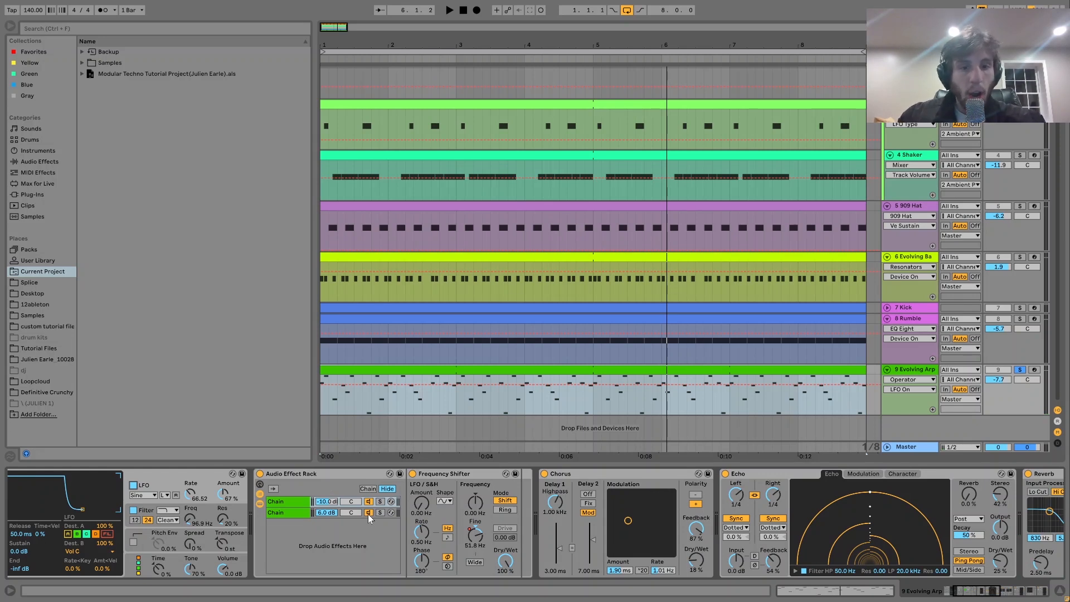
click(292, 512)
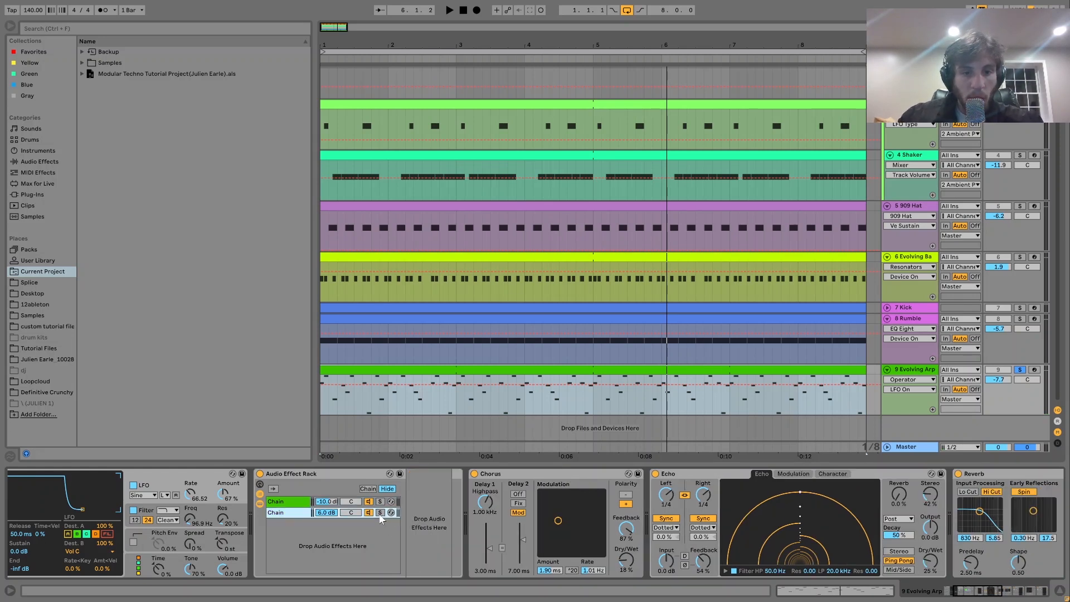
key(space)
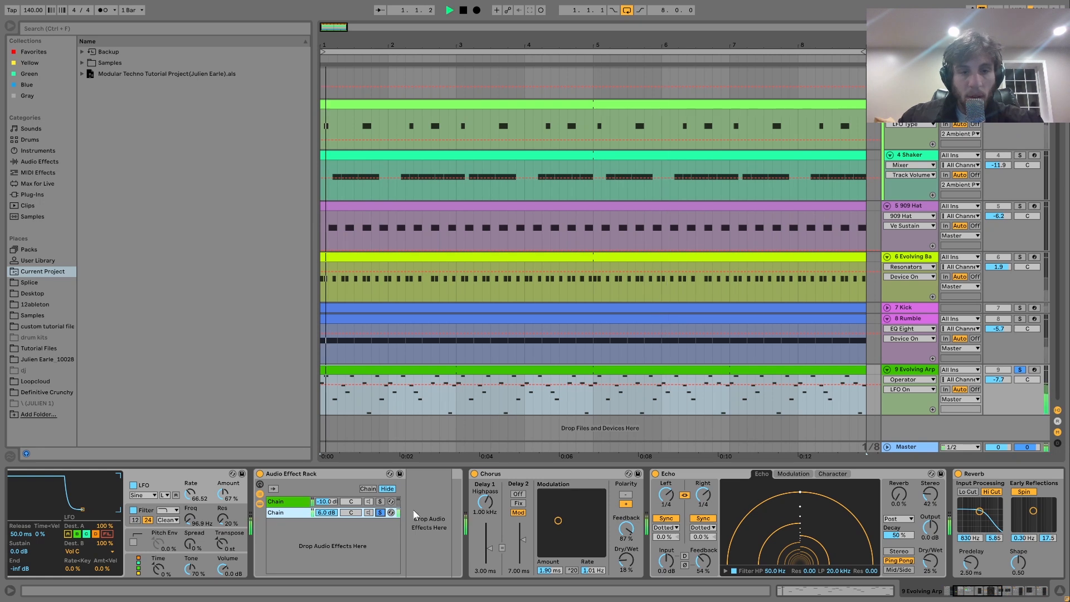
click(380, 502)
key(space)
- Try raising the rack's first chain to 0.4 dB, show the Frequency Shifter's Fine automation, and re-enable that automation
drag(327, 504, 325, 504)
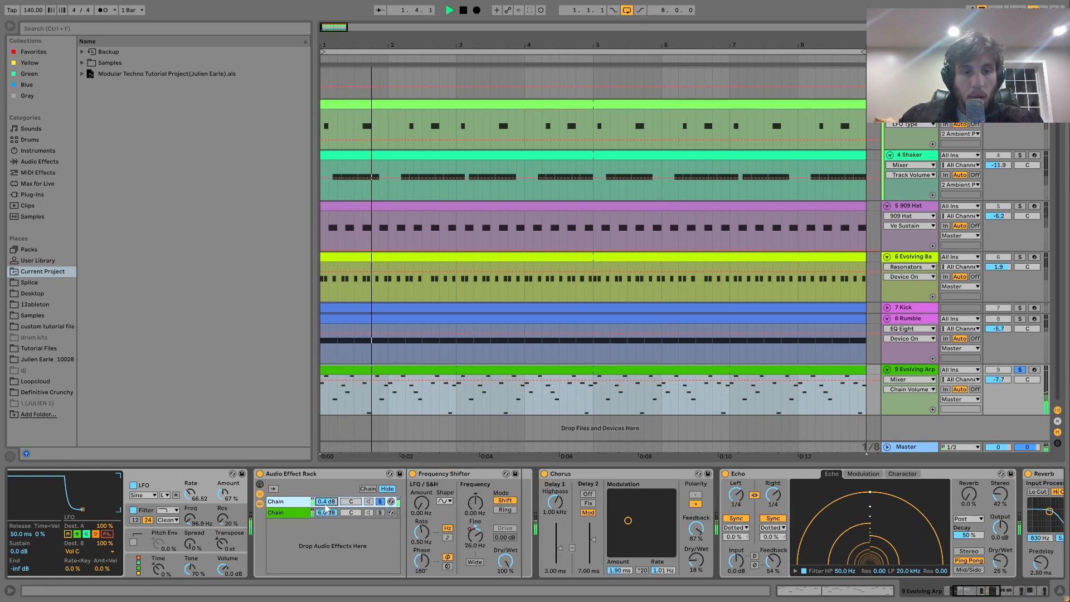
click(475, 536)
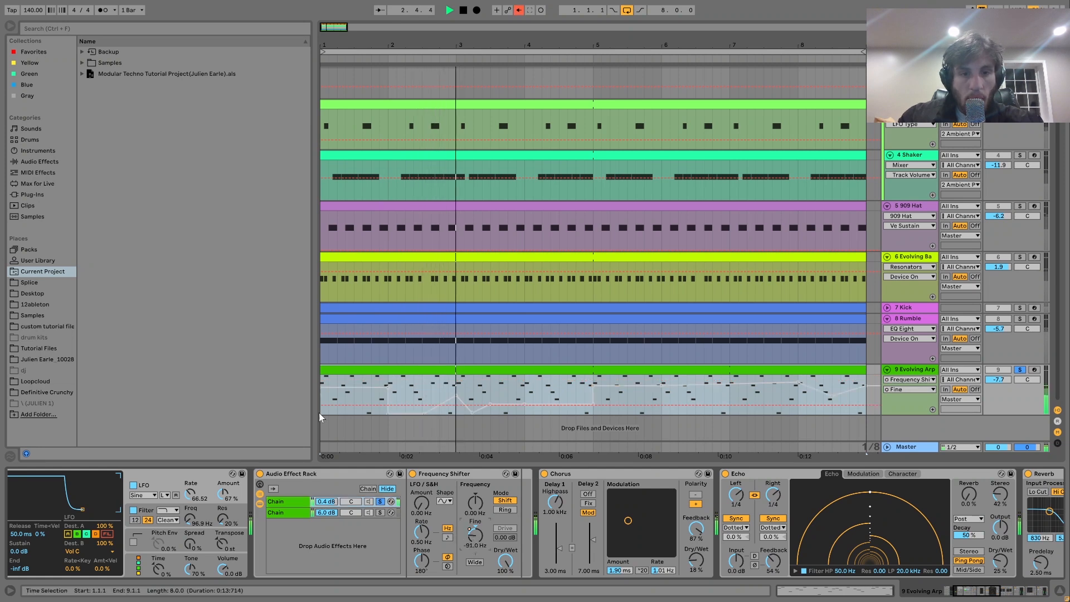
click(518, 10)
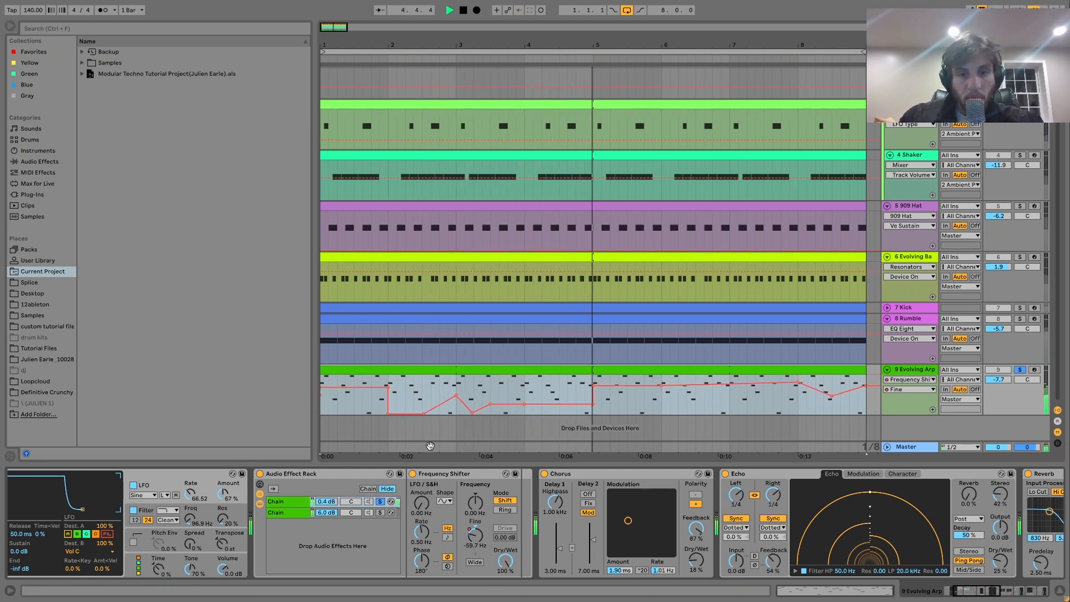
- Unsolo the rack's first chain and set its volume to -1.8 dB while playing the arp
key(space)
mouse_move(328, 502)
mouse_down()
mouse_move(328, 520)
mouse_move(328, 510)
mouse_up()
click(380, 504)
click(380, 503)
key(space)
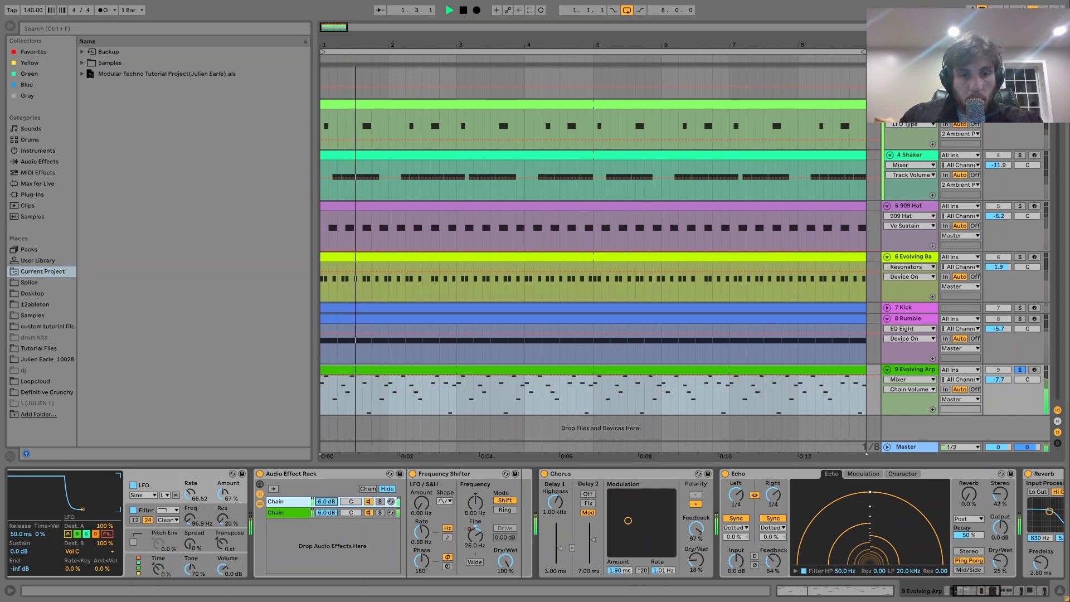
drag(329, 503, 329, 506)
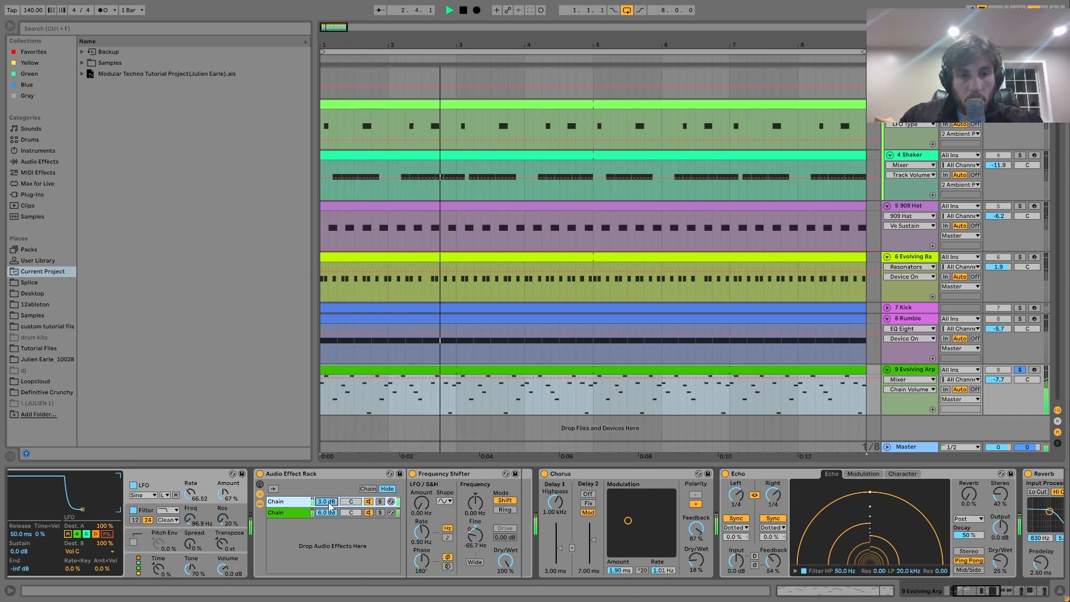
drag(329, 503, 330, 508)
key(space)
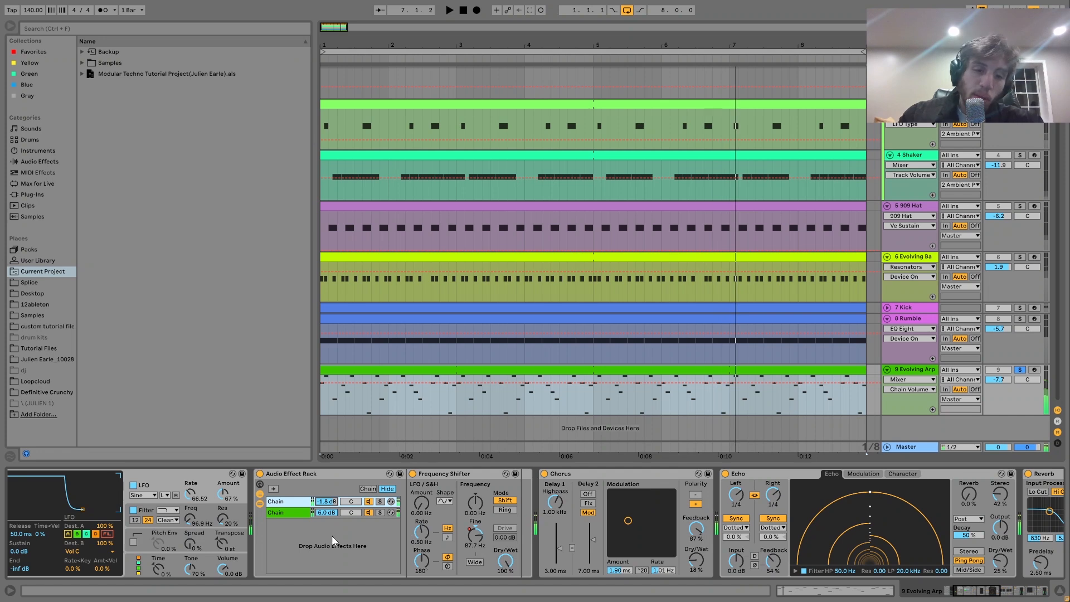
- Try bypassing the Chorus during playback of the arp, and switch it back on
scroll(457, 545, right, 8)
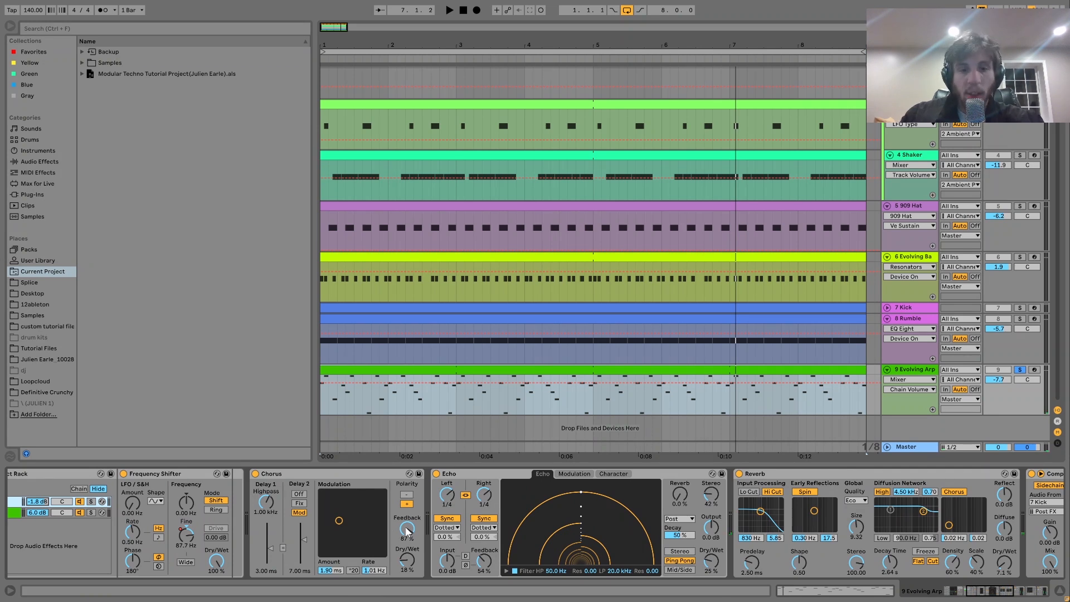
key(space)
click(256, 473)
click(256, 473)
- Examine the Echo, Reverb and sidechained Compressor settings, playing the arp through them
scroll(309, 490, right, 5)
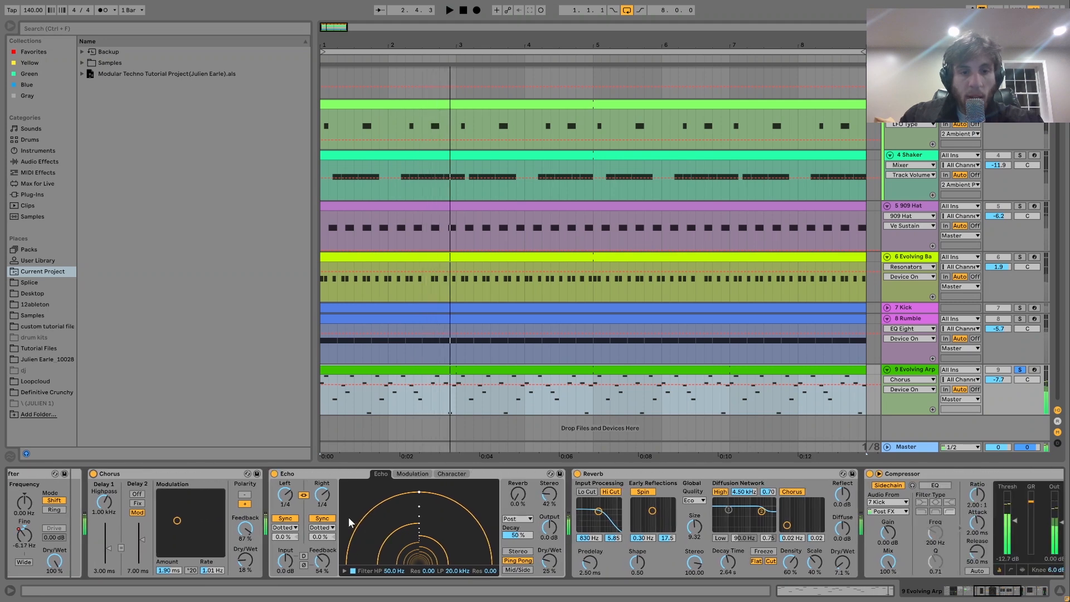
scroll(349, 518, right, 3)
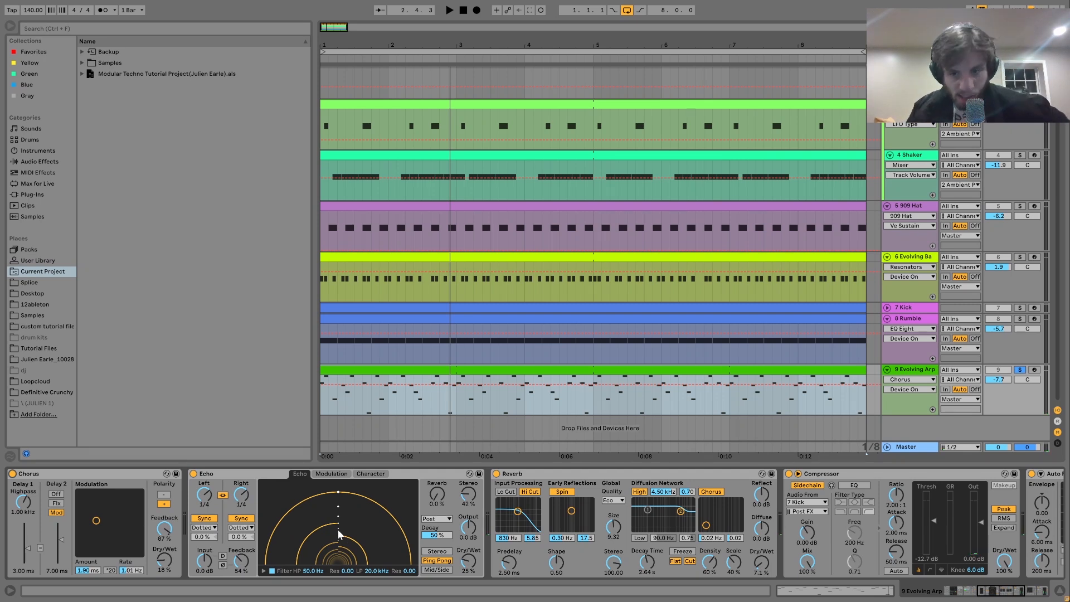
key(space)
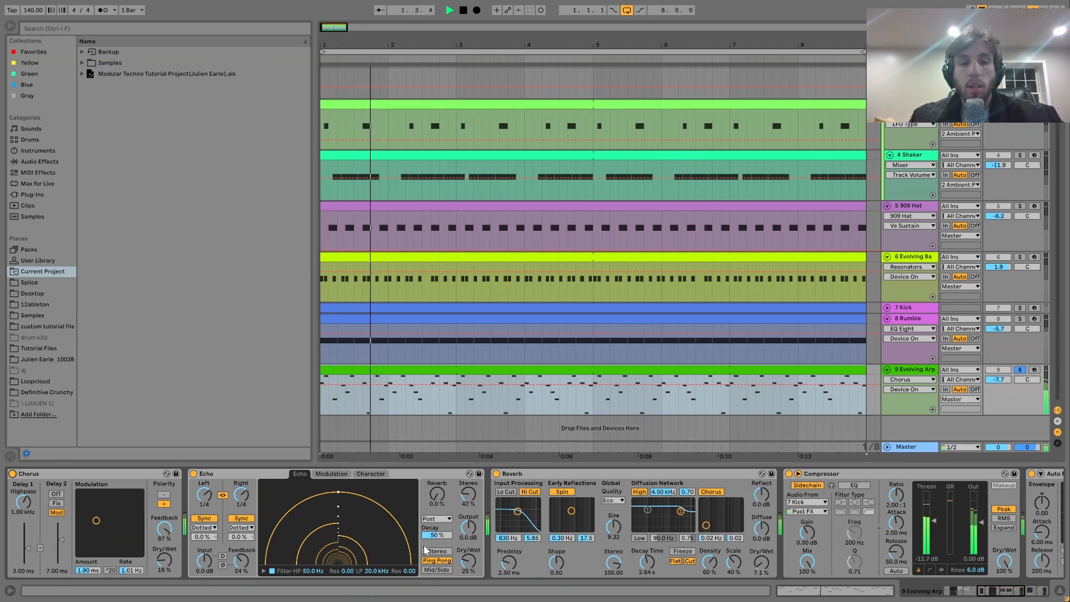
scroll(431, 545, right, 3)
scroll(431, 546, right, 9)
key(space)
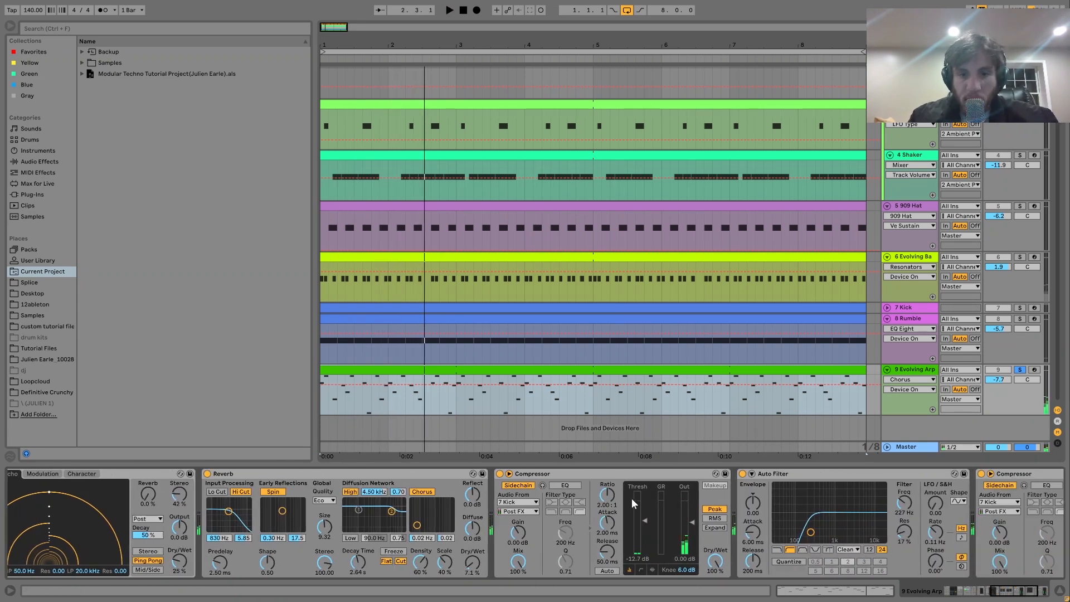
scroll(632, 498, right, 2)
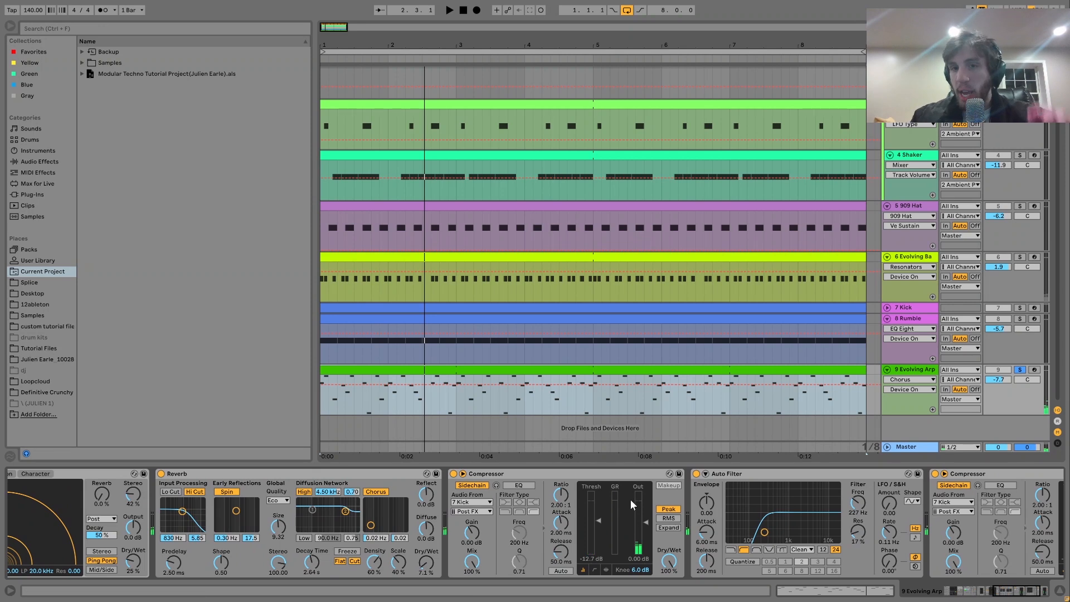
- Play the arp soloed together with the Kick and Rumble tracks, and return to the arp alone
ctrl+click(1020, 308)
ctrl+click(1021, 319)
key(space)
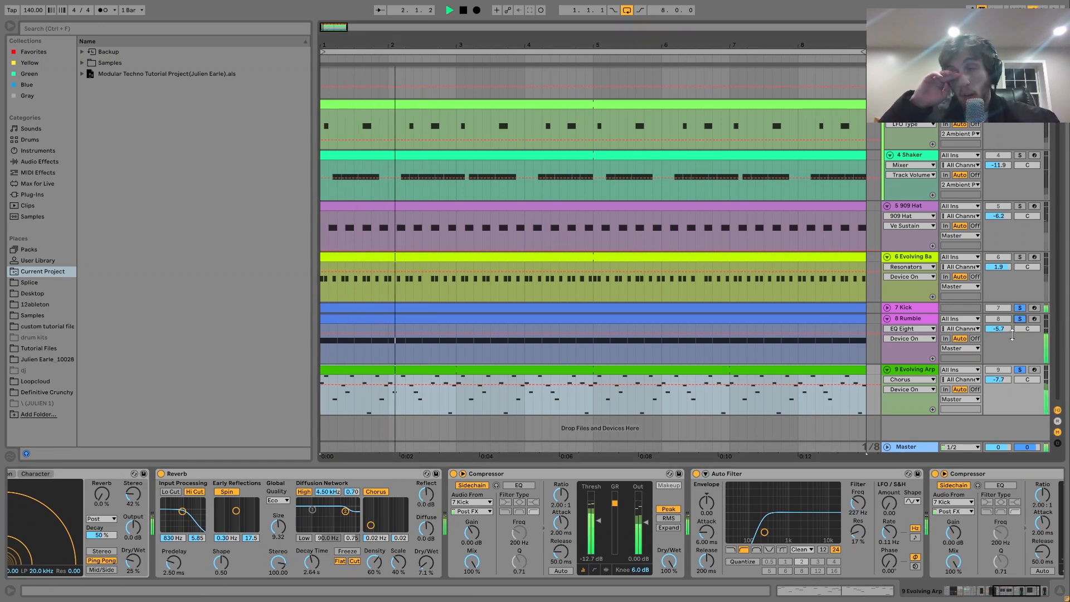
key(space)
click(1020, 309)
click(1021, 370)
- Try bypassing the Compressor after the Auto Filter during playback, switch it back on and replay the arp
scroll(670, 561, right, 5)
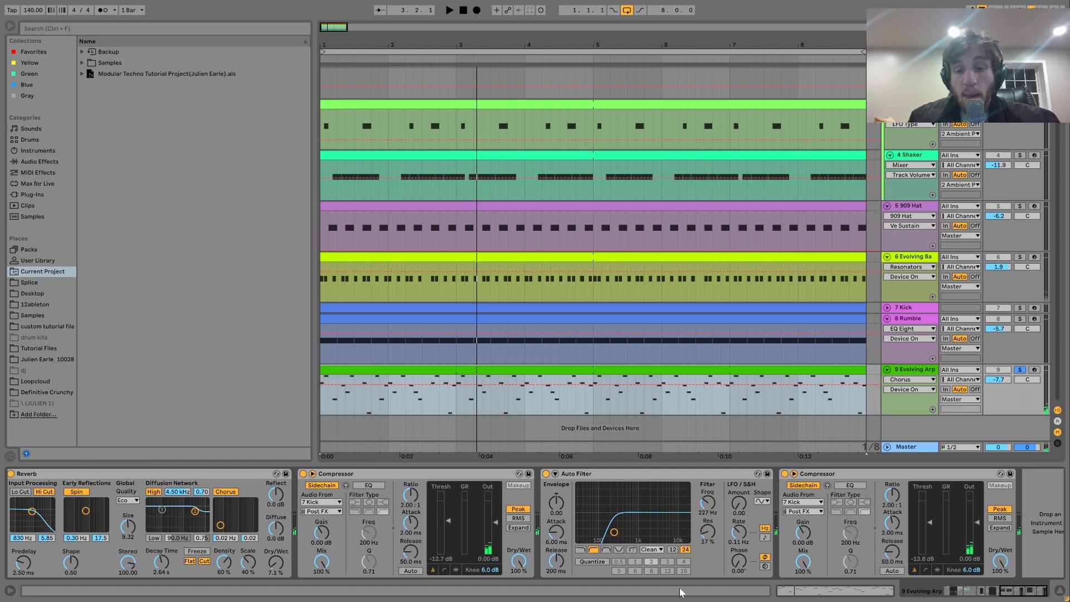
key(space)
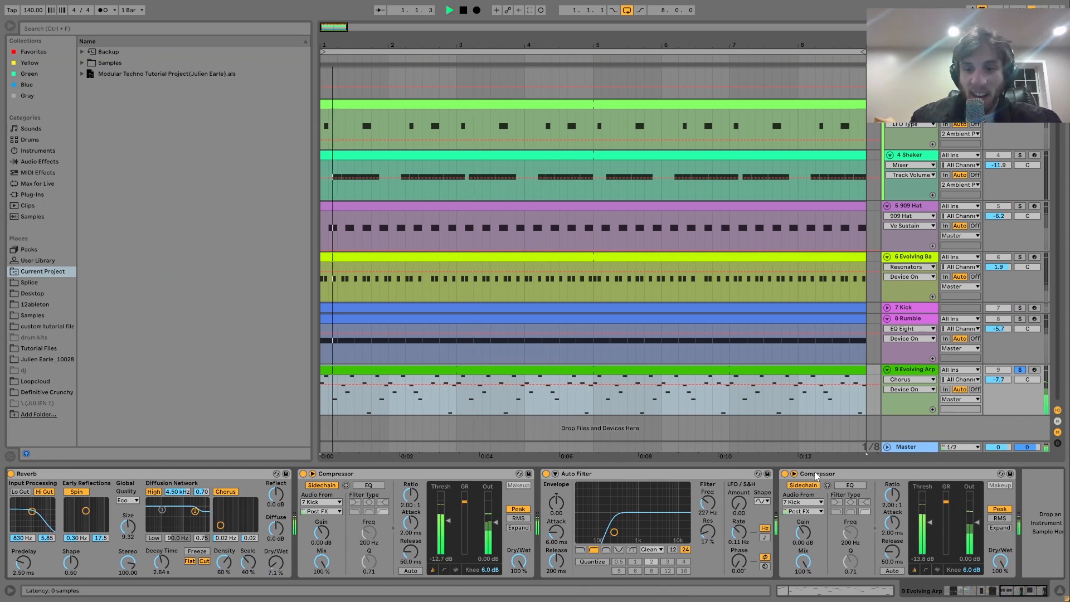
click(785, 474)
click(785, 473)
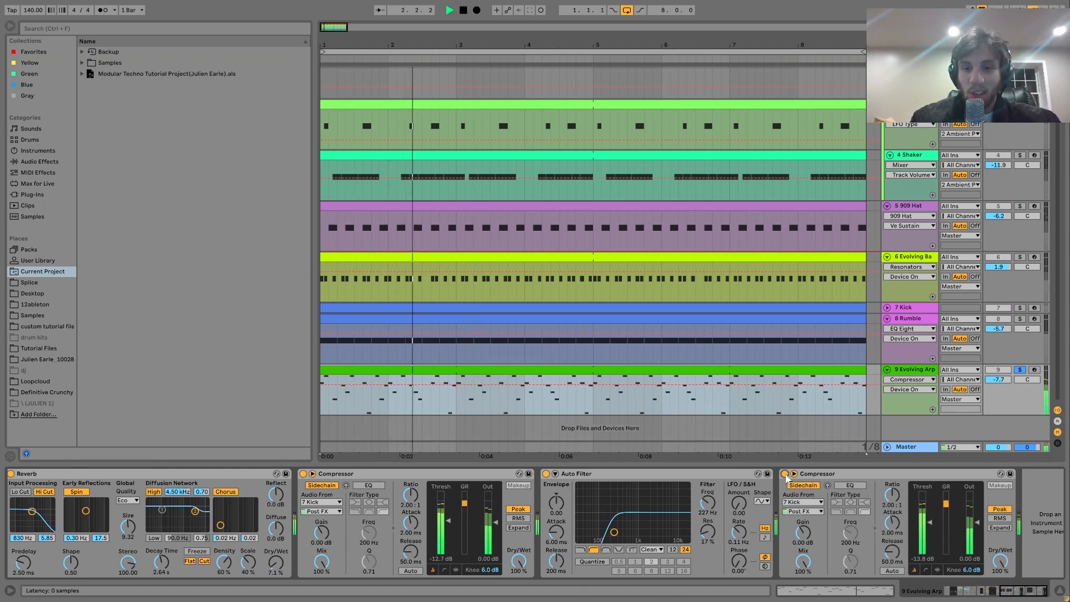
key(space)
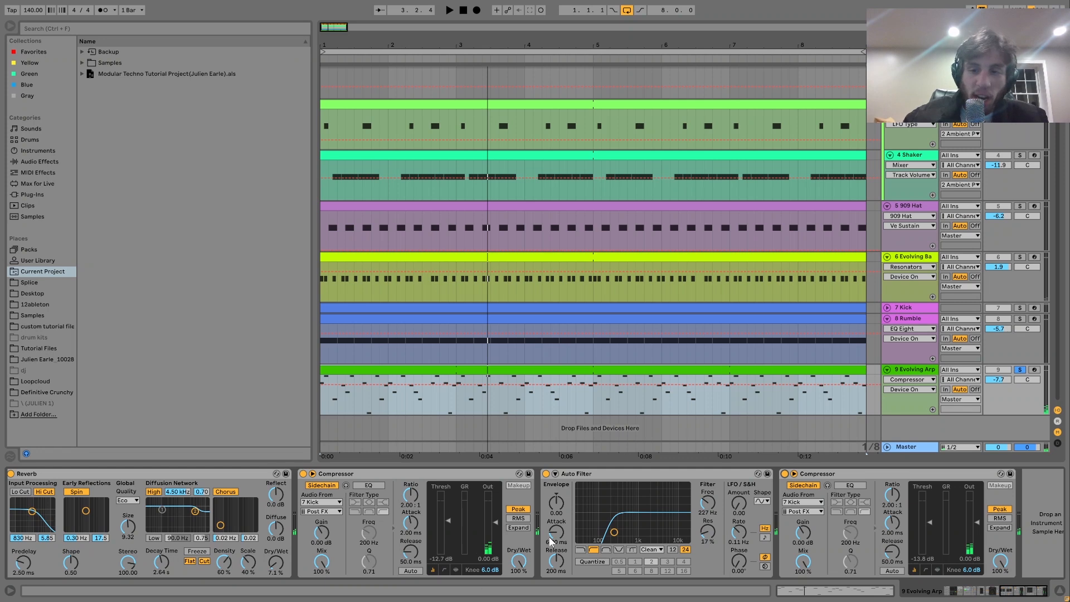
key(space)
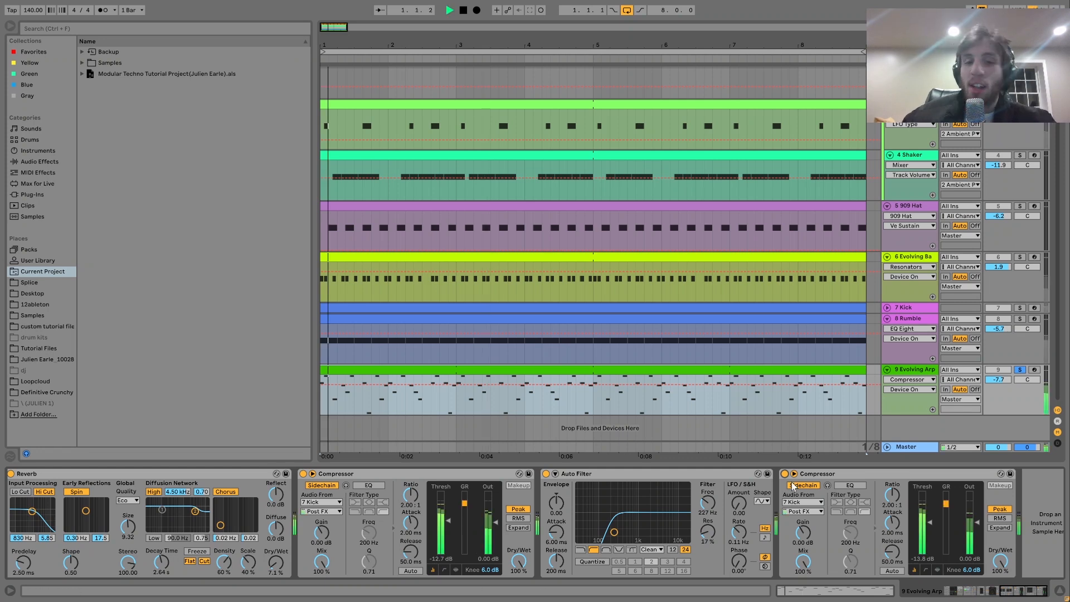
key(space)
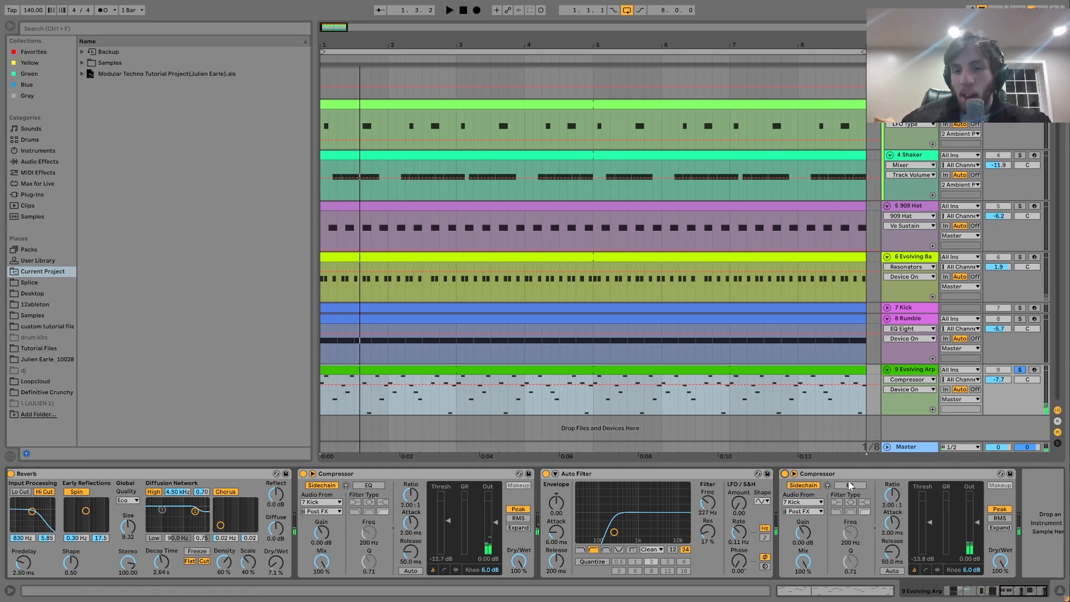
- Unsolo the Evolving Arp track and play all the tracks together
click(829, 475)
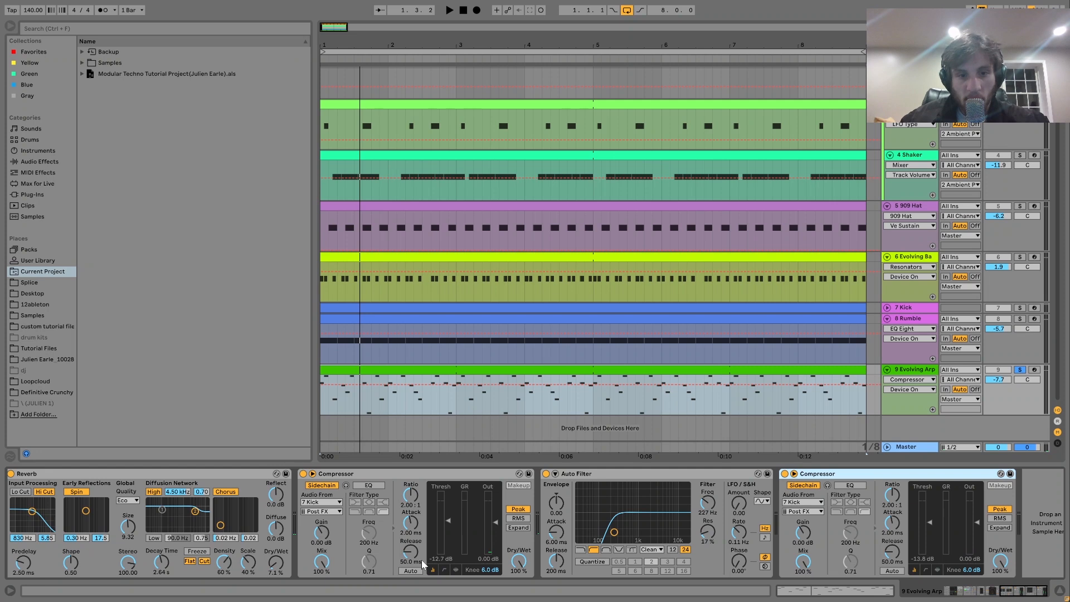
click(1020, 370)
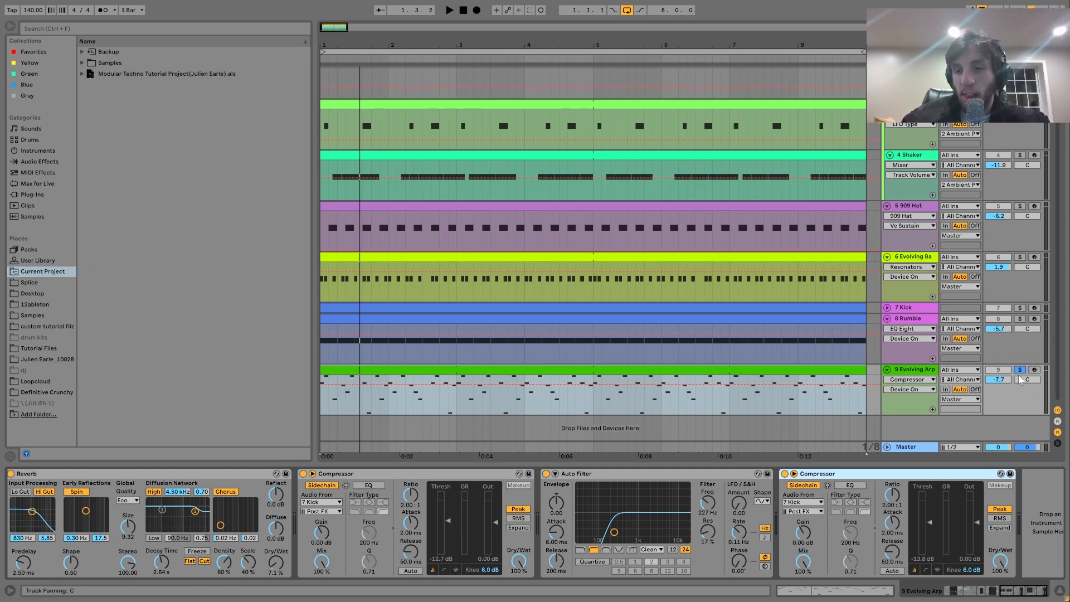
key(space)
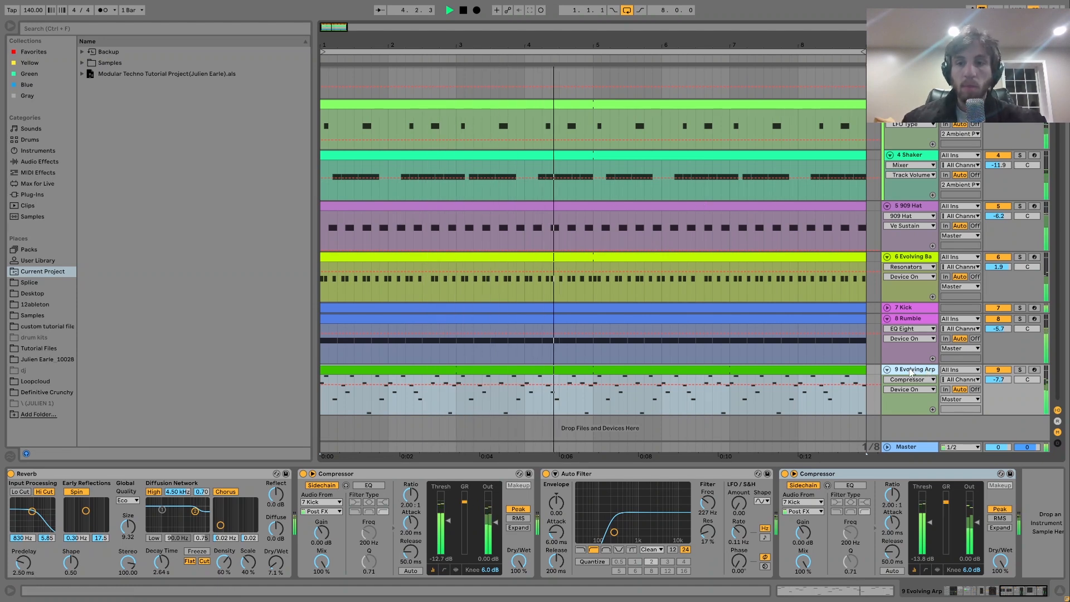
key(space)
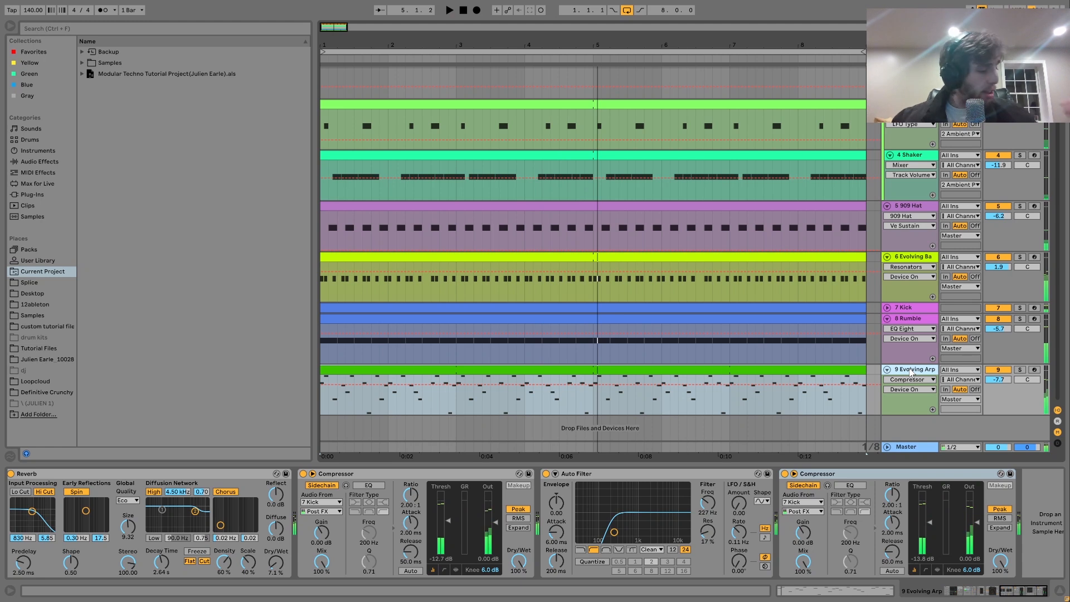